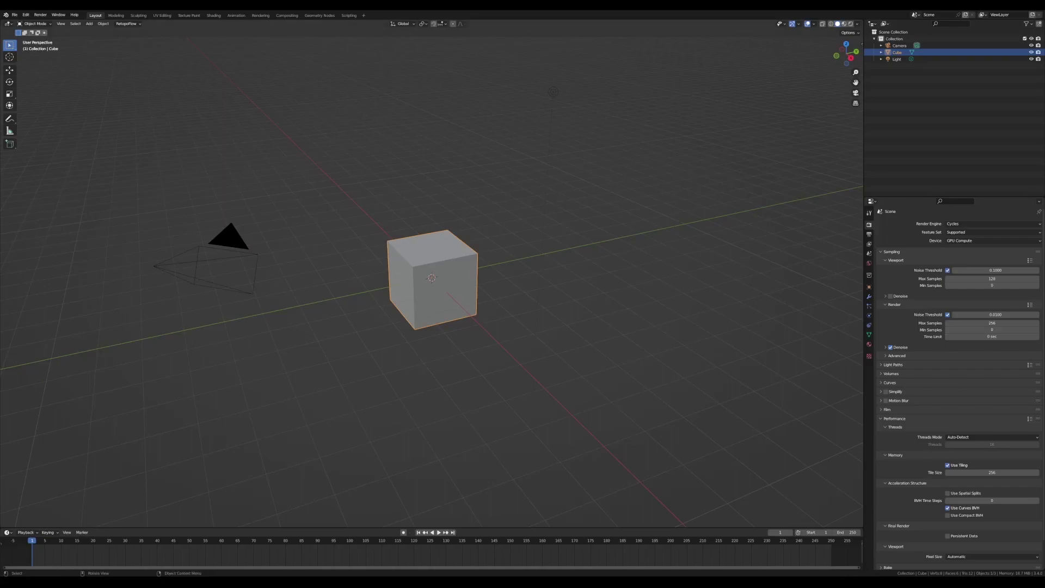
Step: Delete the camera and light so only the cube remains, then switch to the Geometry Nodes workspace
{"action": "key", "text": "alt+a"}
{"action": "left_click", "coordinate": [250, 243]}
{"action": "left_click", "coordinate": [552, 92], "text": "shift"}
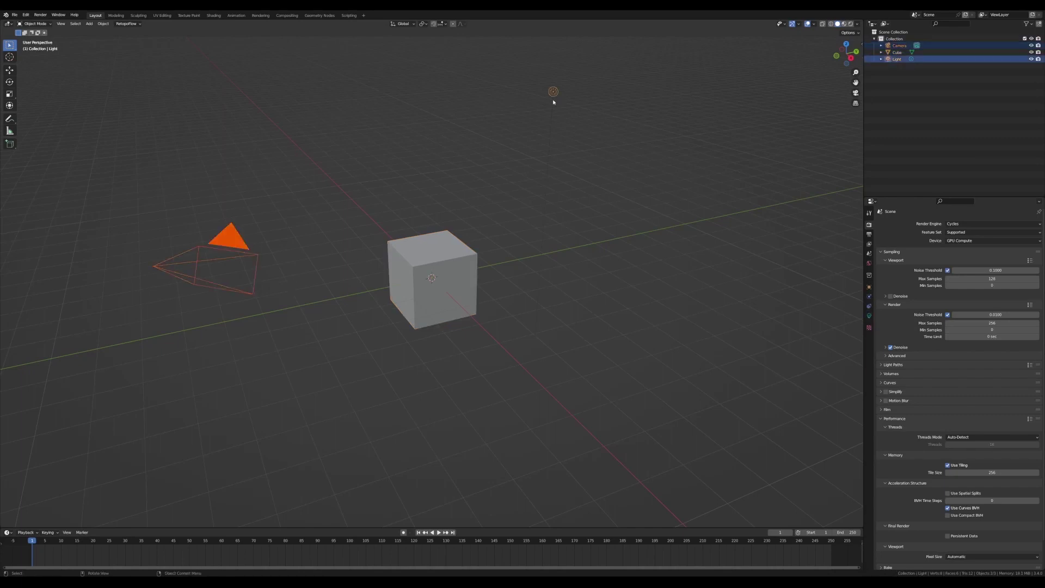
{"action": "key", "text": "x"}
{"action": "left_click", "coordinate": [546, 111]}
{"action": "key", "text": "a"}
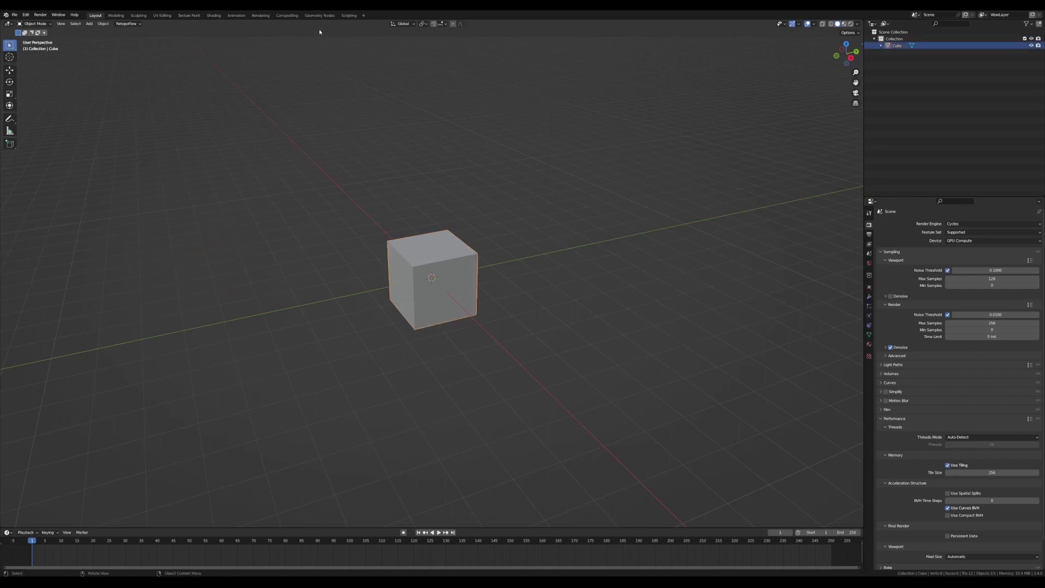
{"action": "left_click", "coordinate": [325, 16]}
Step: Create a new node tree on the cube whose Grid node feeds the Group Output
{"action": "left_click", "coordinate": [430, 391]}
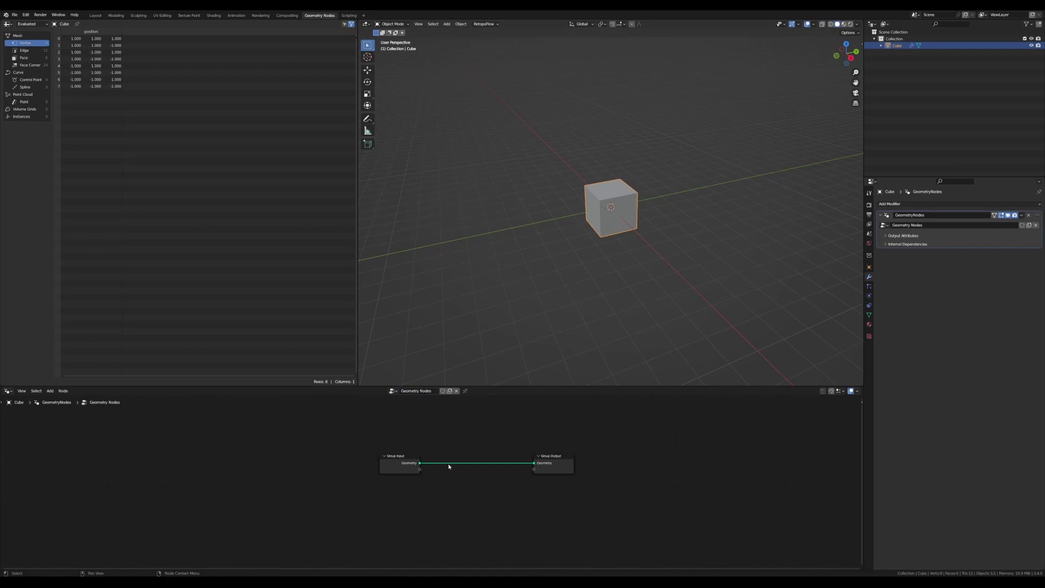
{"action": "key", "text": "shift+a"}
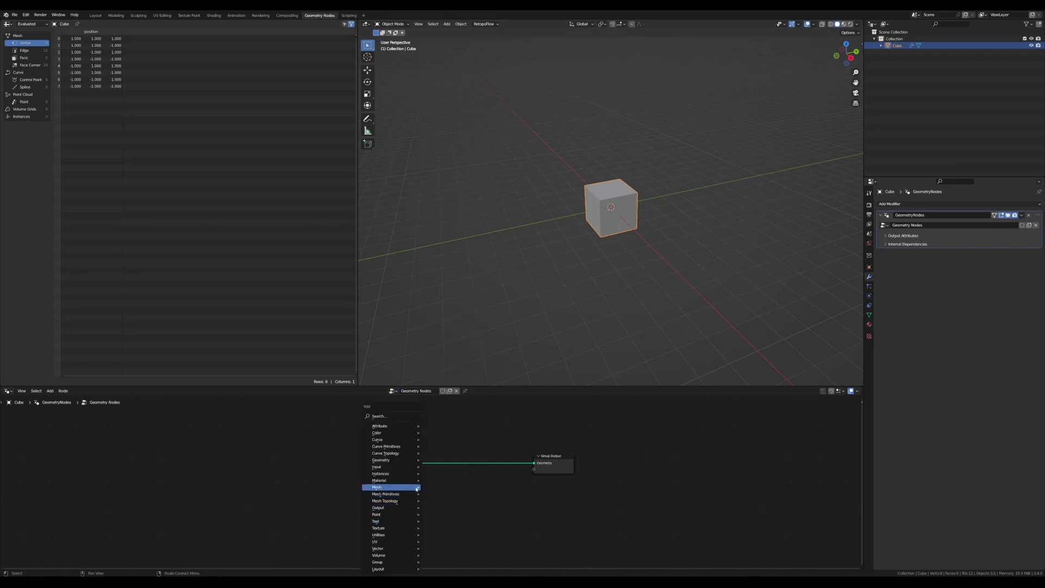
{"action": "mouse_move", "coordinate": [387, 495]}
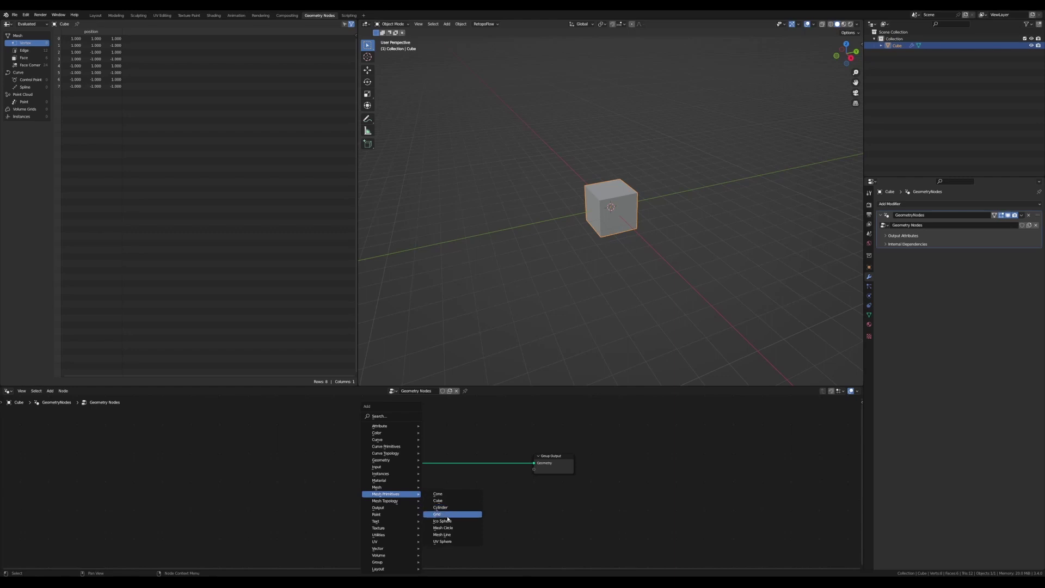
{"action": "left_click", "coordinate": [452, 514]}
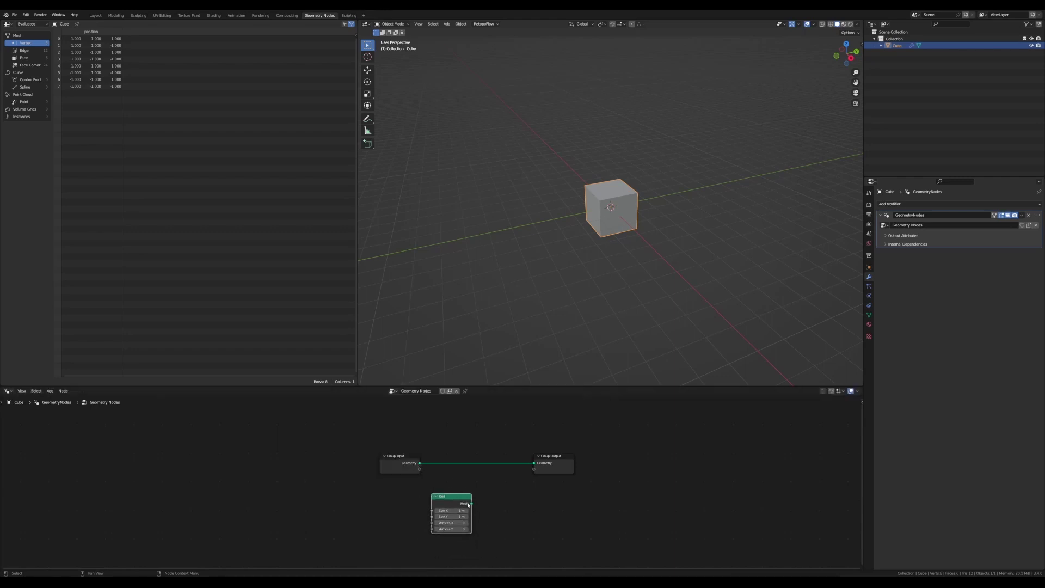
{"action": "left_click_drag", "start_coordinate": [471, 504], "coordinate": [534, 462]}
{"action": "left_click_drag", "start_coordinate": [385, 454], "coordinate": [271, 447]}
{"action": "mouse_move", "coordinate": [447, 496]}
{"action": "left_mouse_down"}
{"action": "mouse_move", "coordinate": [377, 451]}
{"action": "mouse_move", "coordinate": [413, 471]}
{"action": "mouse_move", "coordinate": [370, 471]}
{"action": "left_mouse_up"}
Step: Set the Grid size to 2 m and move the Group Output node to the right
{"action": "scroll", "coordinate": [617, 206], "scroll_direction": "up", "scroll_amount": 1}
{"action": "scroll", "coordinate": [617, 206], "scroll_direction": "up", "scroll_amount": 4}
{"action": "left_click", "coordinate": [394, 464]}
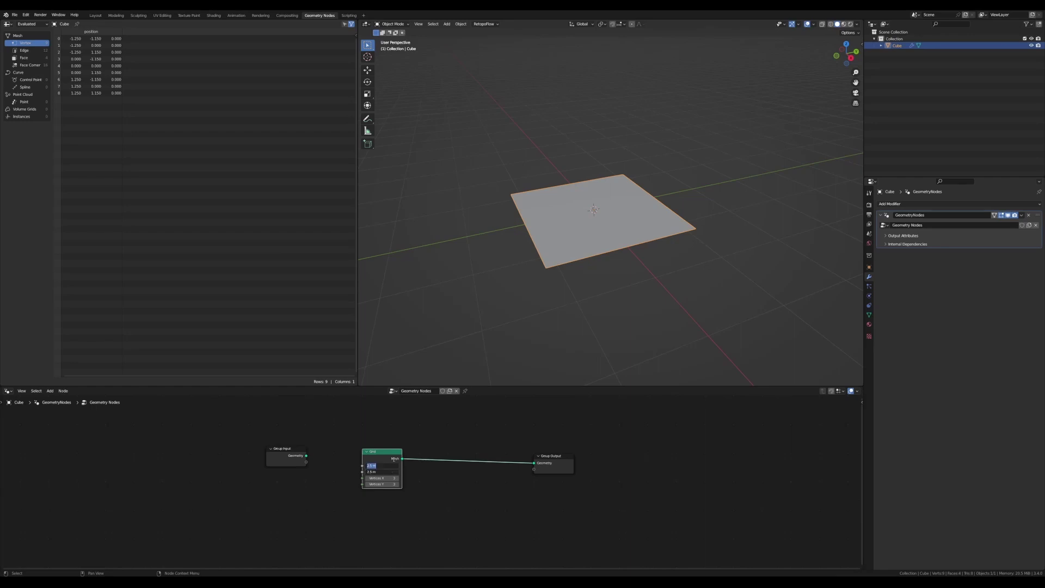
{"action": "key", "text": "Return"}
{"action": "left_click_drag", "start_coordinate": [564, 459], "coordinate": [708, 450]}
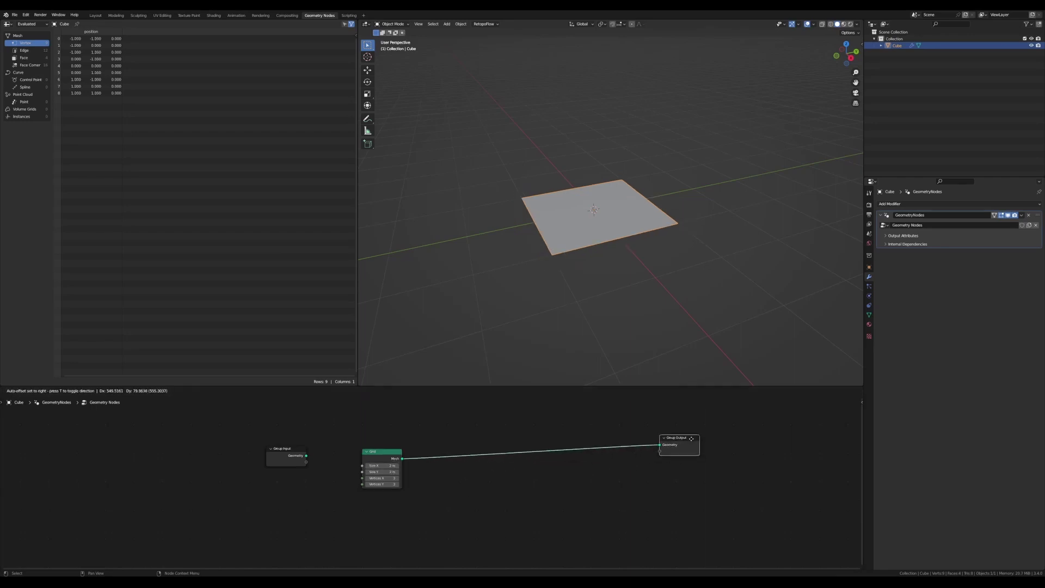
{"action": "left_click", "coordinate": [702, 218]}
{"action": "key", "text": "shift+a"}
Step: Add a cube, then rename the plane Ciudad and the cube Edificio.001
{"action": "left_click", "coordinate": [741, 226]}
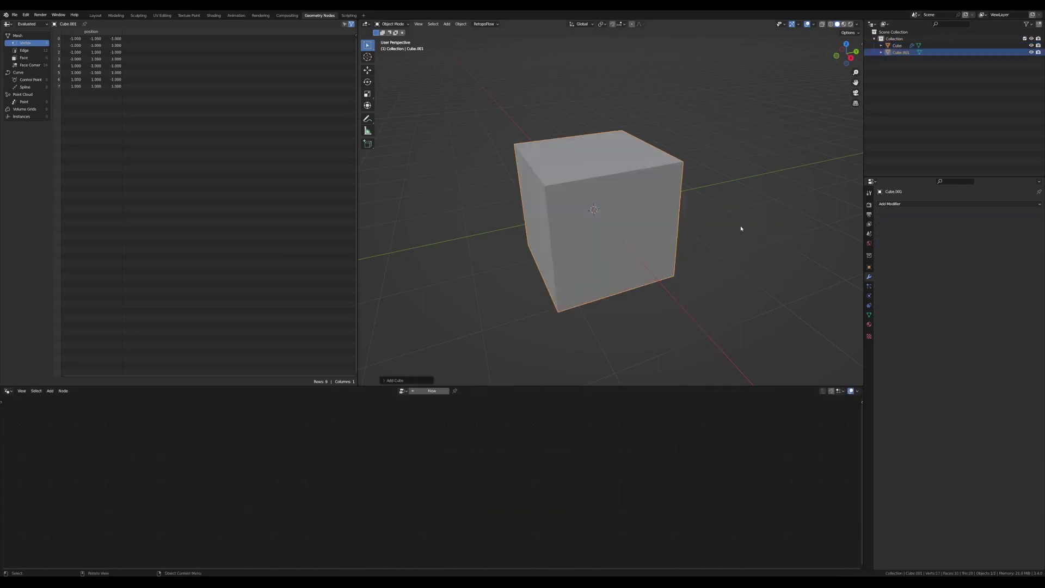
{"action": "double_click", "coordinate": [899, 45]}
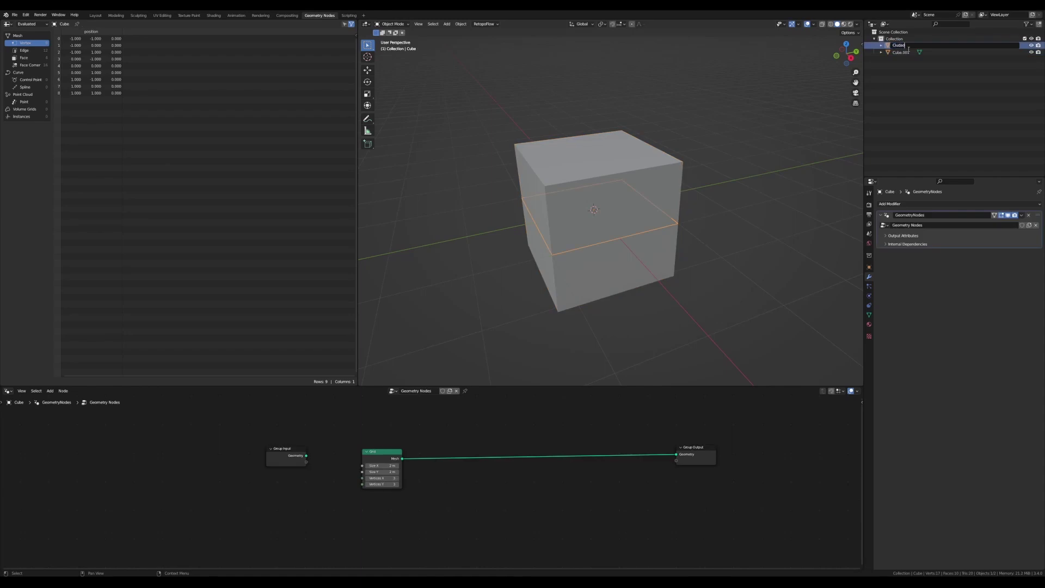
{"action": "key", "text": "Return"}
{"action": "double_click", "coordinate": [899, 52]}
{"action": "type", "text": "Edificio"}
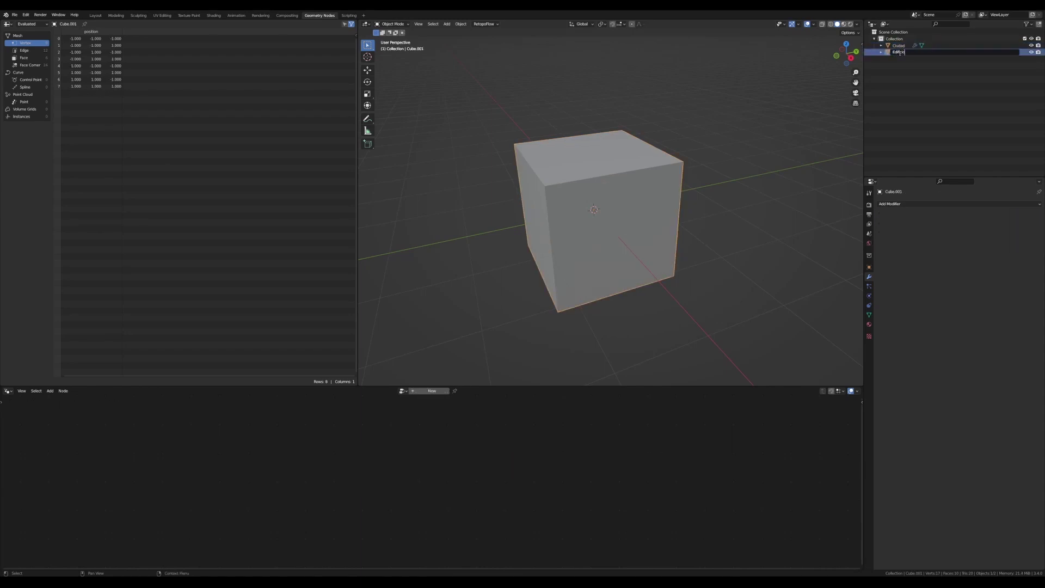
{"action": "key", "text": "Return"}
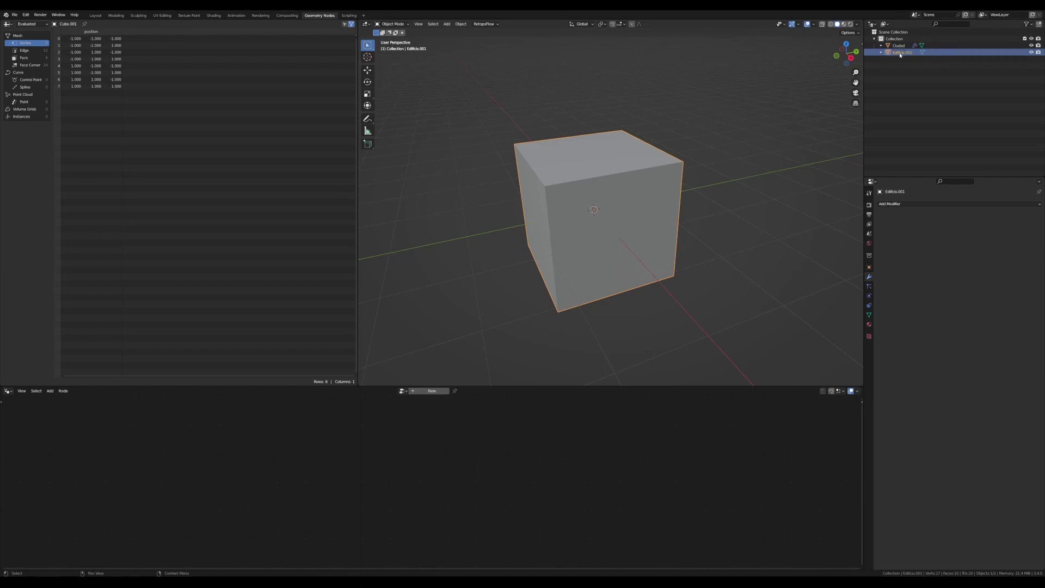
Step: Move the cube along Y and put it in a new Edificios collection
{"action": "key", "text": "g"}
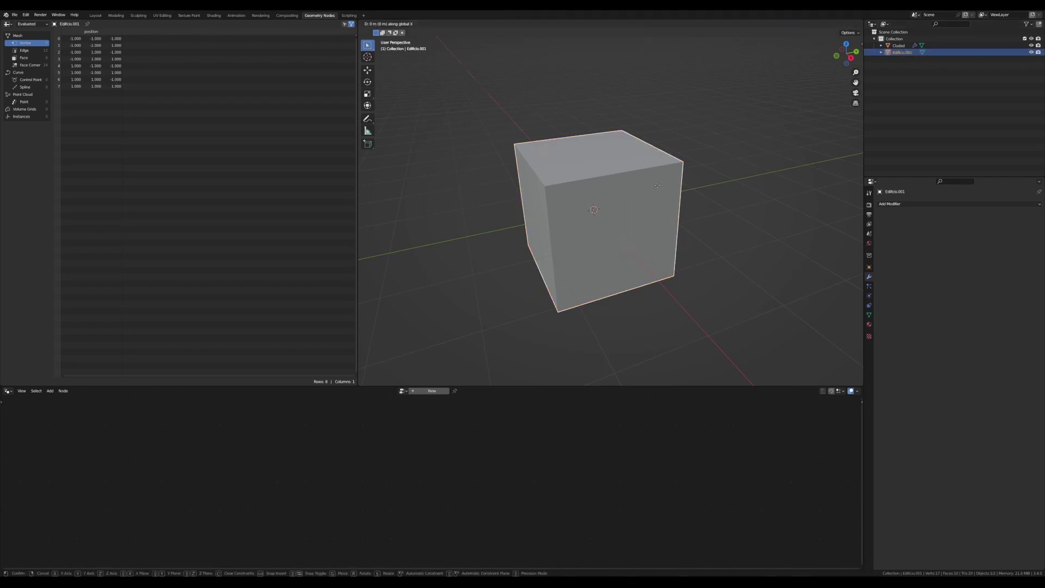
{"action": "key", "text": "y"}
{"action": "left_click", "coordinate": [834, 162]}
{"action": "middle_click_drag", "start_coordinate": [833, 162], "coordinate": [692, 220]}
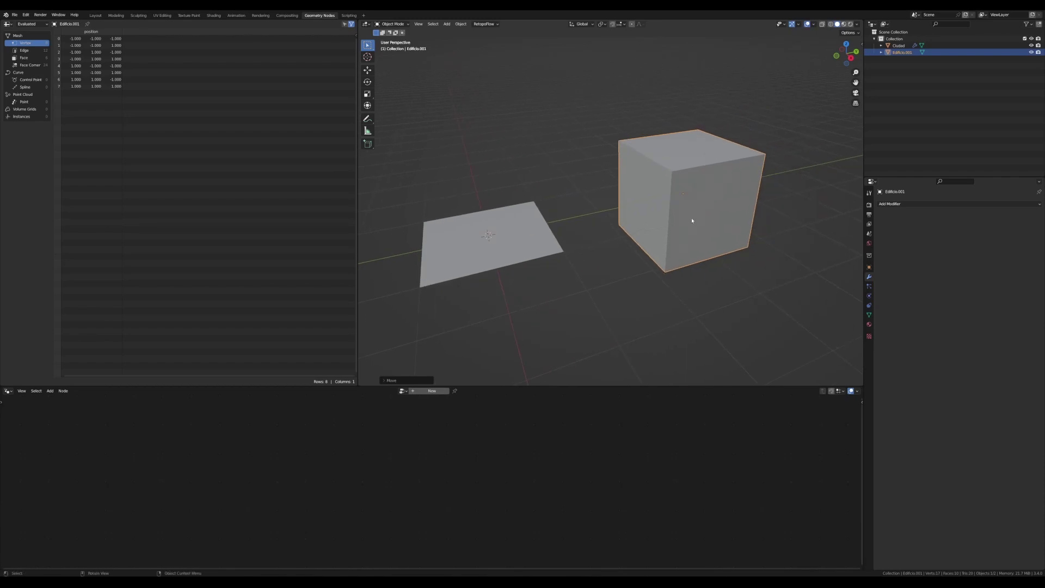
{"action": "key", "text": "m"}
{"action": "left_click", "coordinate": [690, 218]}
{"action": "type", "text": "Edificios"}
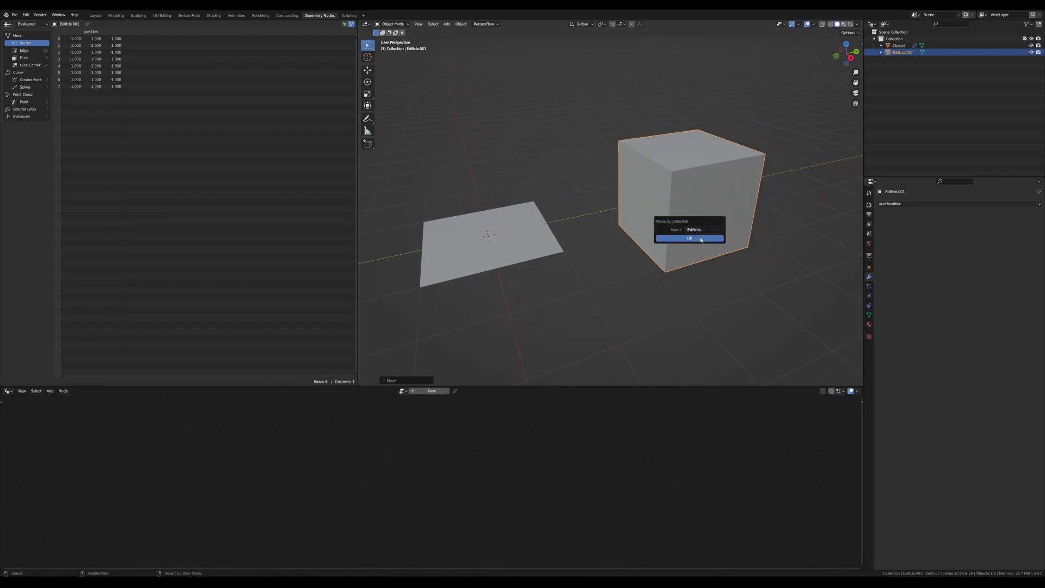
{"action": "left_click", "coordinate": [701, 239]}
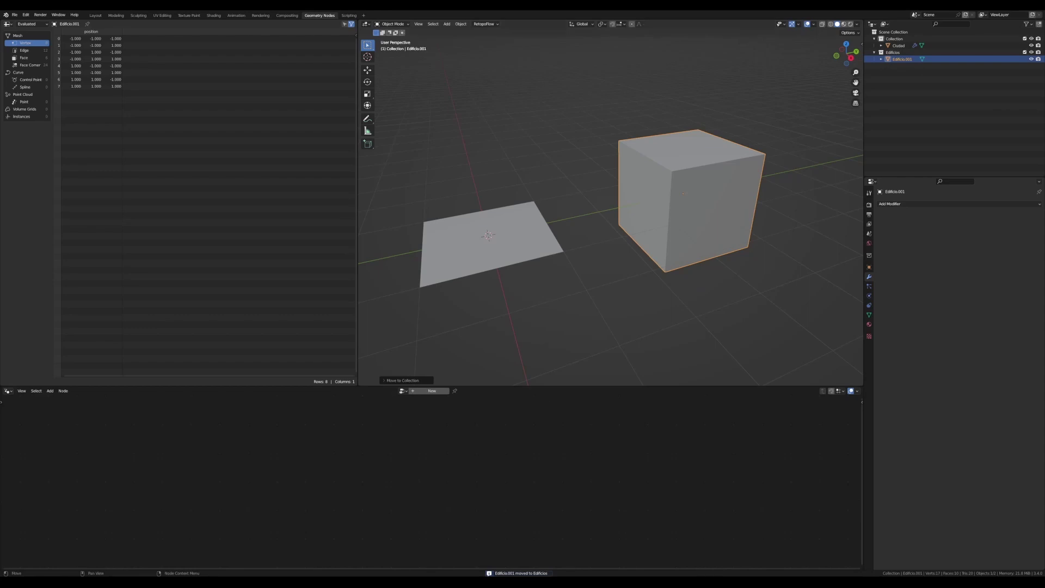
Step: Add a Collection Info node to Ciudad's tree reading the Edificios collection
{"action": "left_click", "coordinate": [520, 252]}
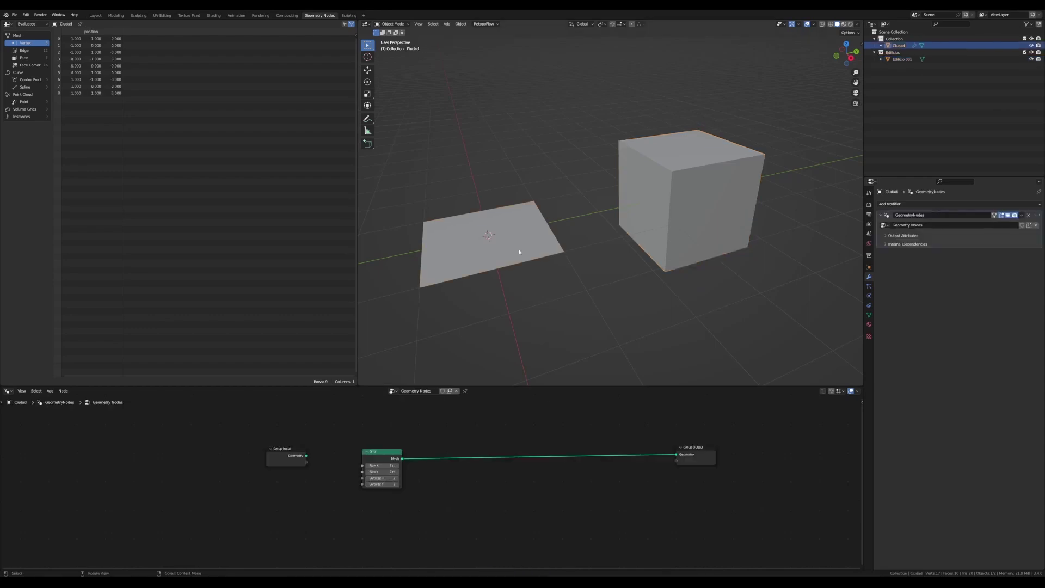
{"action": "key", "text": "shift+a"}
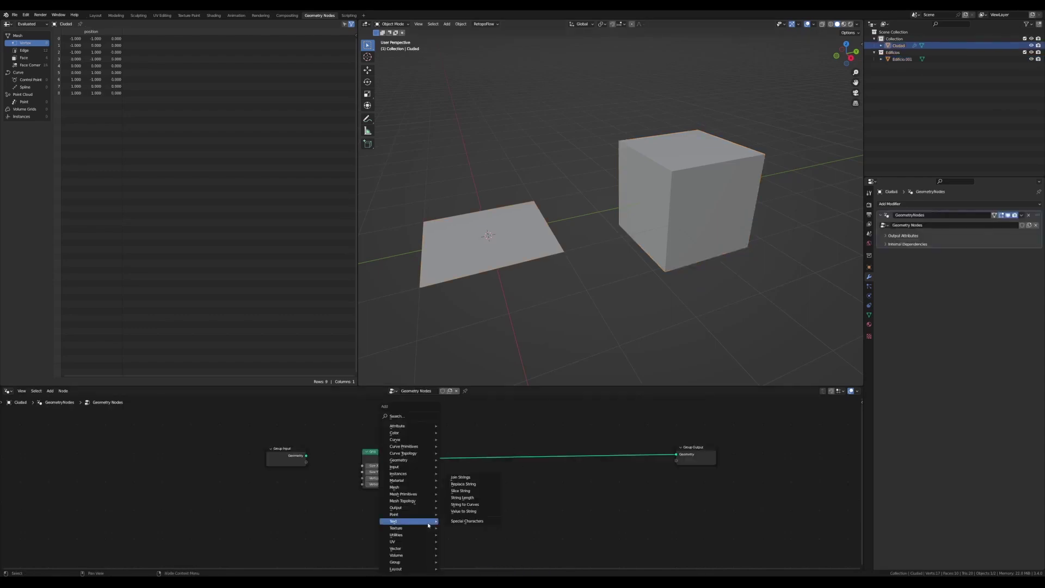
{"action": "mouse_move", "coordinate": [400, 466]}
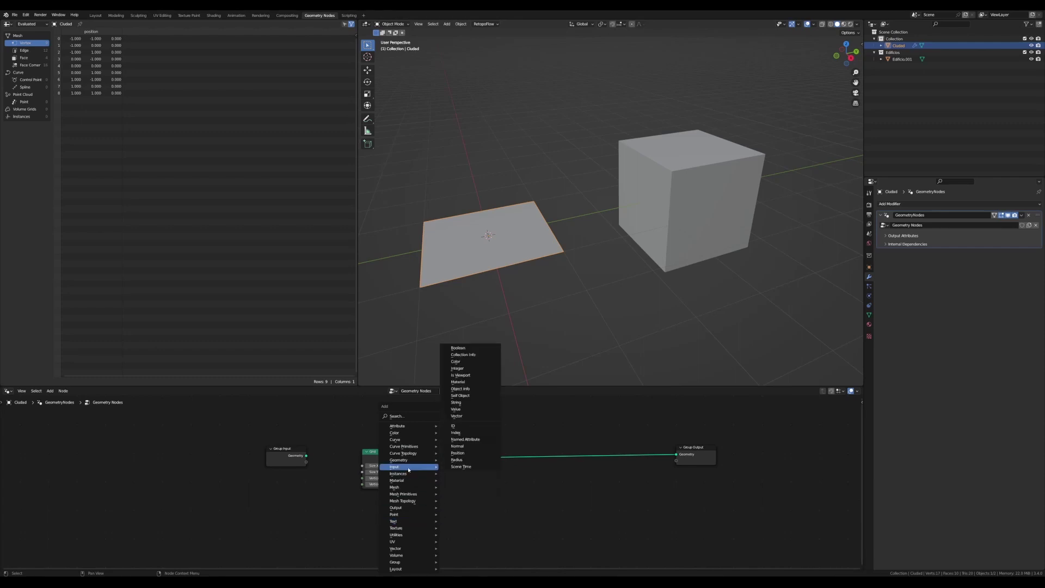
{"action": "left_click", "coordinate": [462, 355]}
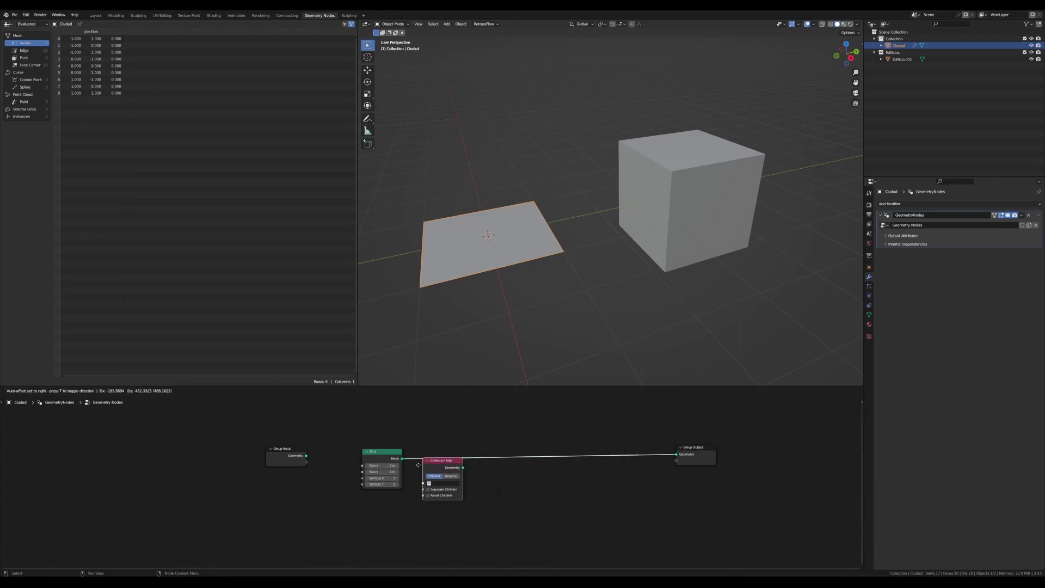
{"action": "left_click", "coordinate": [368, 507]}
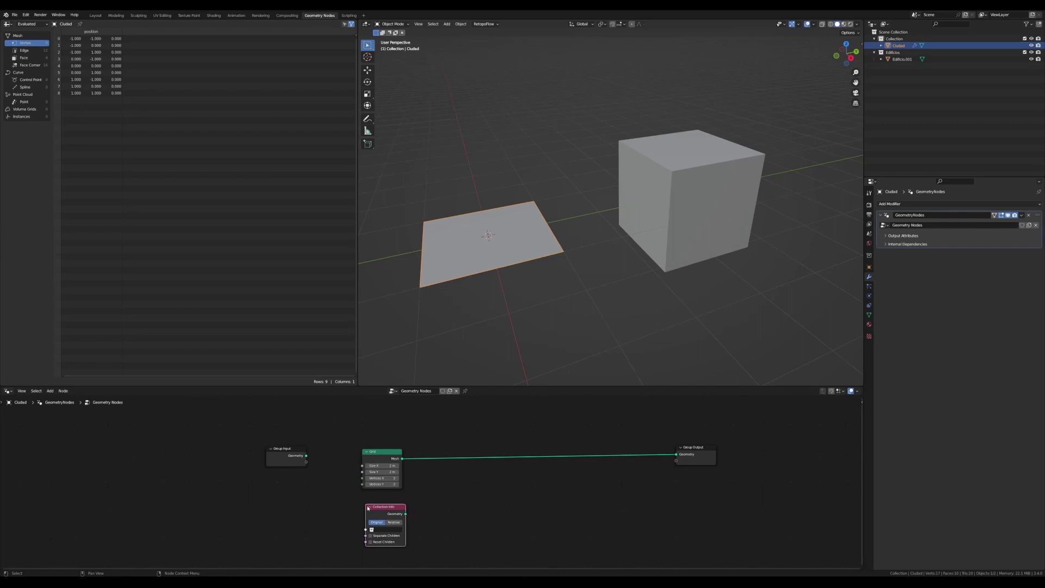
{"action": "left_click", "coordinate": [385, 532]}
{"action": "left_click", "coordinate": [392, 471]}
Step: Add a Distribute Points on Faces node
{"action": "key", "text": "shift+a"}
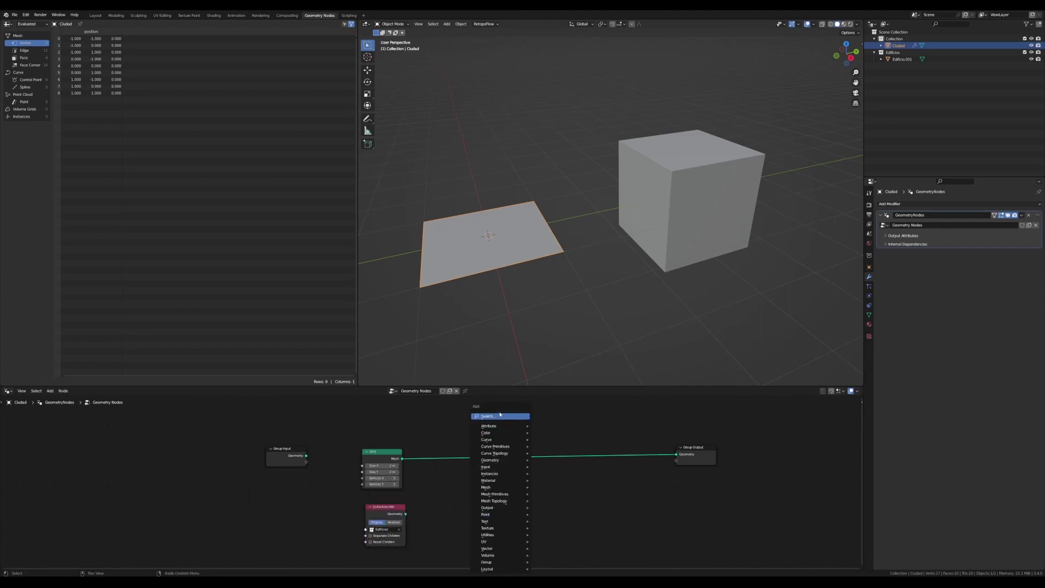
{"action": "left_click", "coordinate": [499, 415]}
{"action": "type", "text": "dis"}
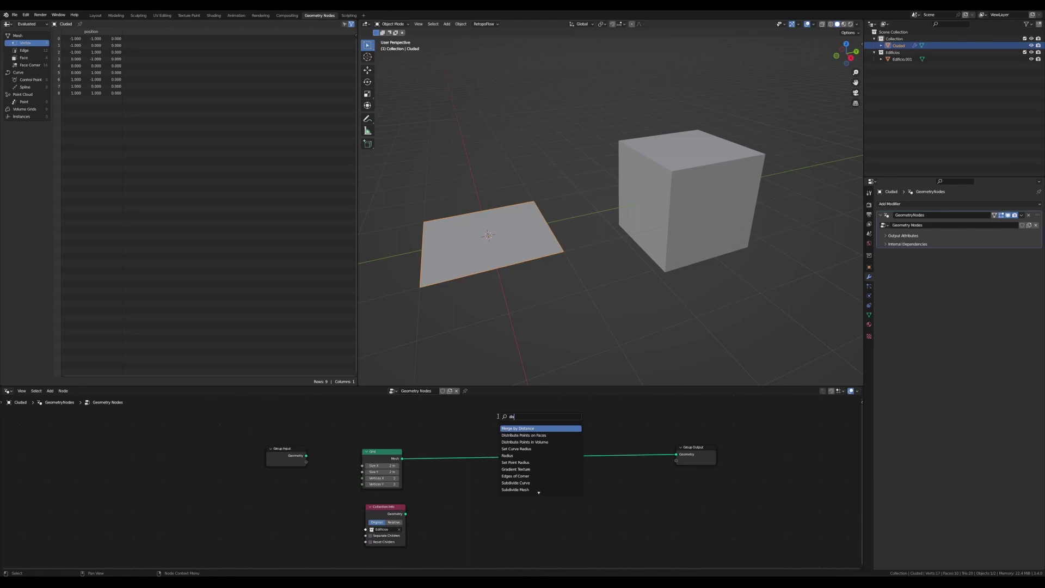
{"action": "key", "text": "Down"}
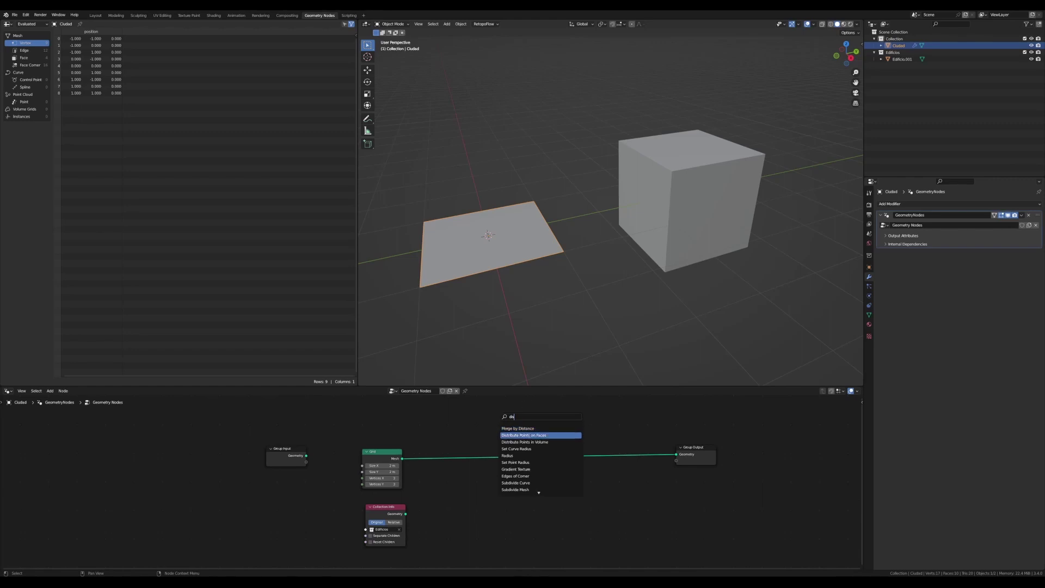
{"action": "key", "text": "Return"}
{"action": "left_click", "coordinate": [539, 511]}
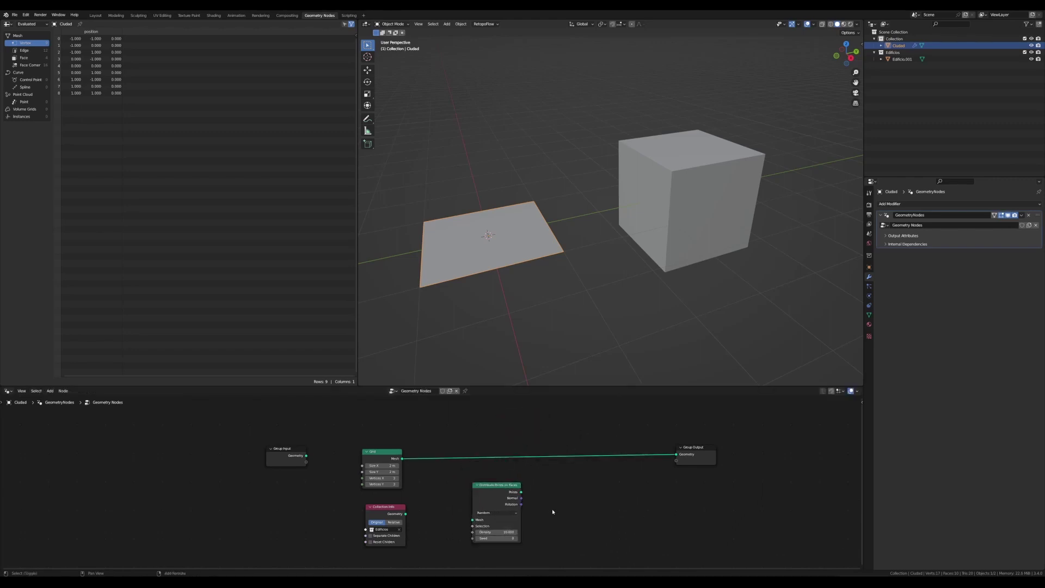
Step: Add an Instance on Points node
{"action": "key", "text": "shift+a"}
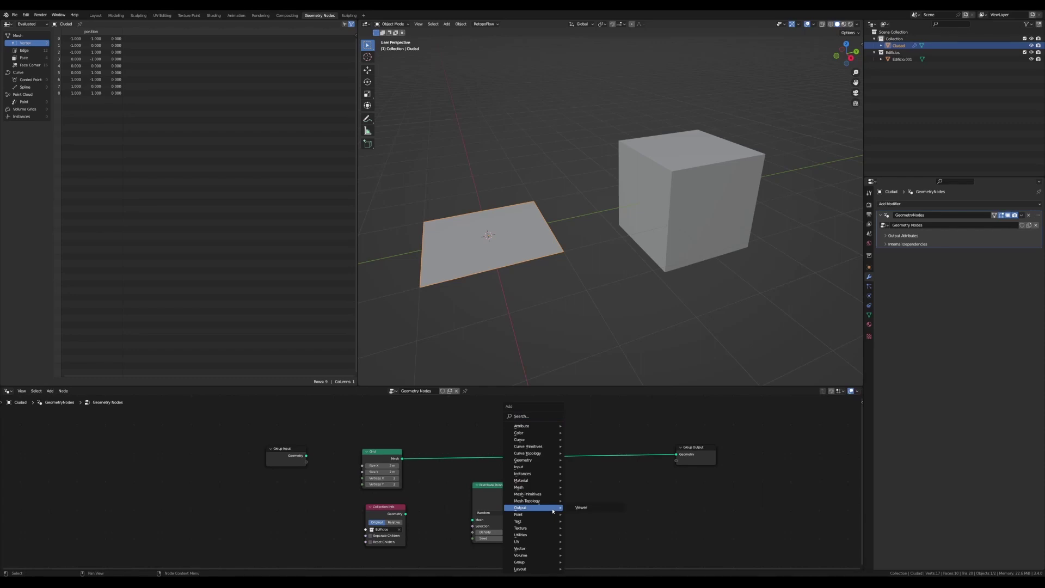
{"action": "left_click", "coordinate": [537, 417]}
{"action": "type", "text": "ins"}
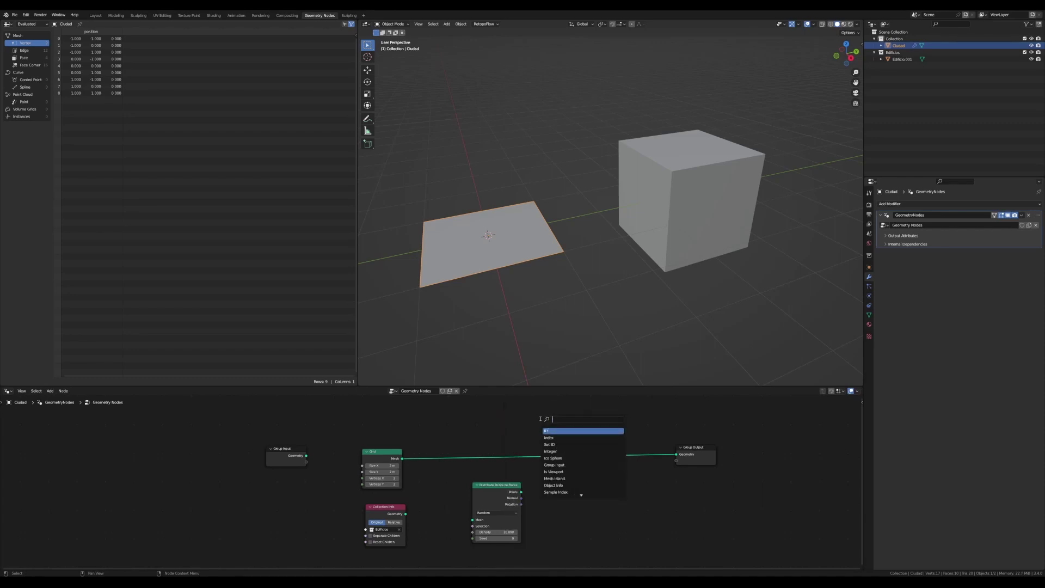
{"action": "type", "text": "tance"}
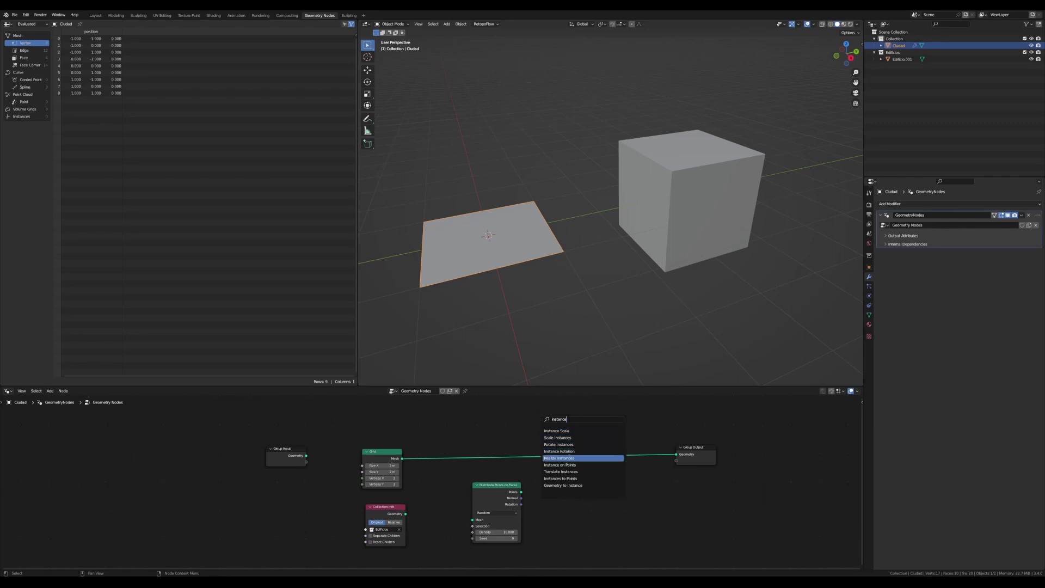
{"action": "left_click", "coordinate": [561, 465]}
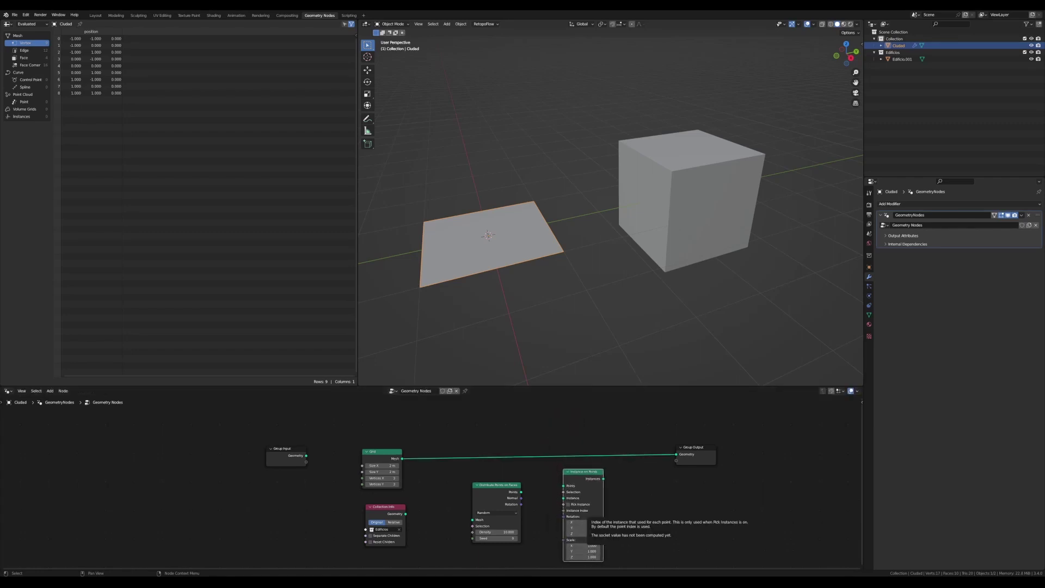
Step: Wire Grid into Distribute Points on Faces and Collection Info into Instance on Points, keeping the grid as output
{"action": "middle_click_drag", "start_coordinate": [383, 510], "coordinate": [326, 467]}
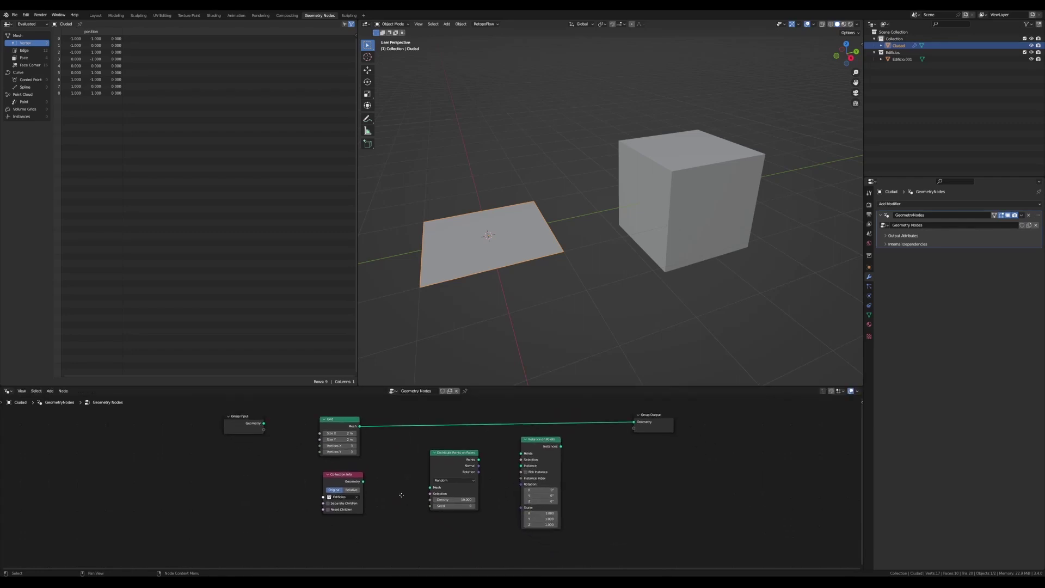
{"action": "mouse_move", "coordinate": [325, 466]}
{"action": "left_mouse_down"}
{"action": "mouse_move", "coordinate": [442, 516]}
{"action": "mouse_move", "coordinate": [501, 462]}
{"action": "mouse_move", "coordinate": [461, 448]}
{"action": "left_mouse_up"}
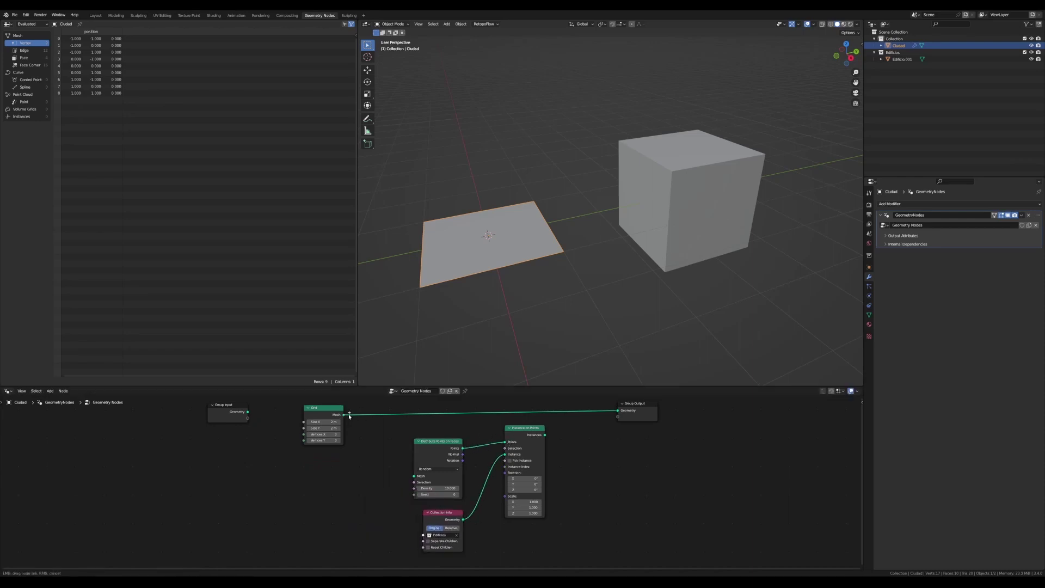
{"action": "left_click_drag", "start_coordinate": [344, 416], "coordinate": [413, 475]}
{"action": "left_click_drag", "start_coordinate": [546, 435], "coordinate": [618, 413]}
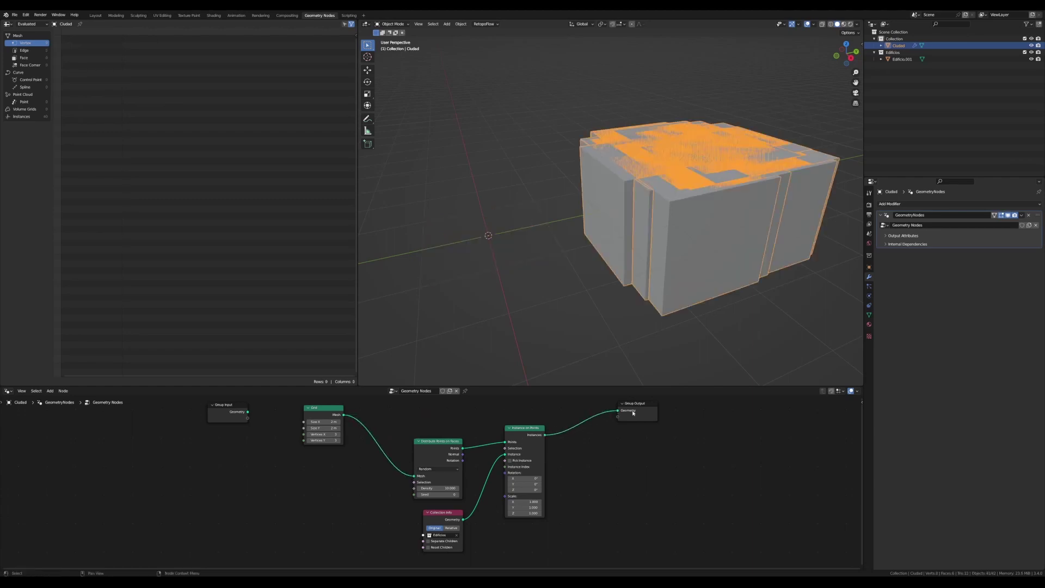
{"action": "mouse_move", "coordinate": [620, 410]}
{"action": "left_click_drag", "start_coordinate": [618, 411], "coordinate": [344, 415]}
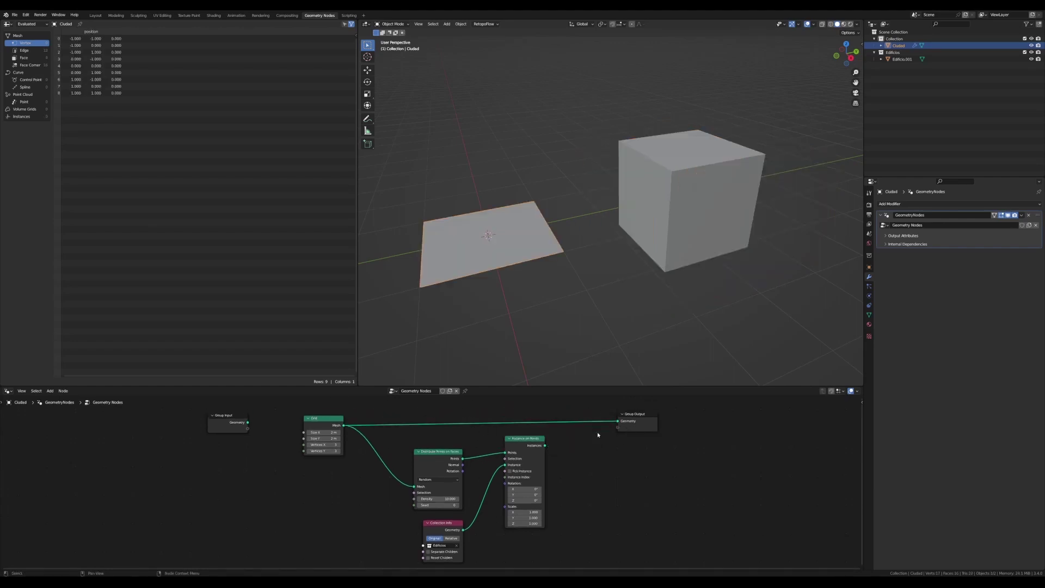
Step: Insert a Join Geometry node on the output link and feed the instances into it
{"action": "key", "text": "shift+a"}
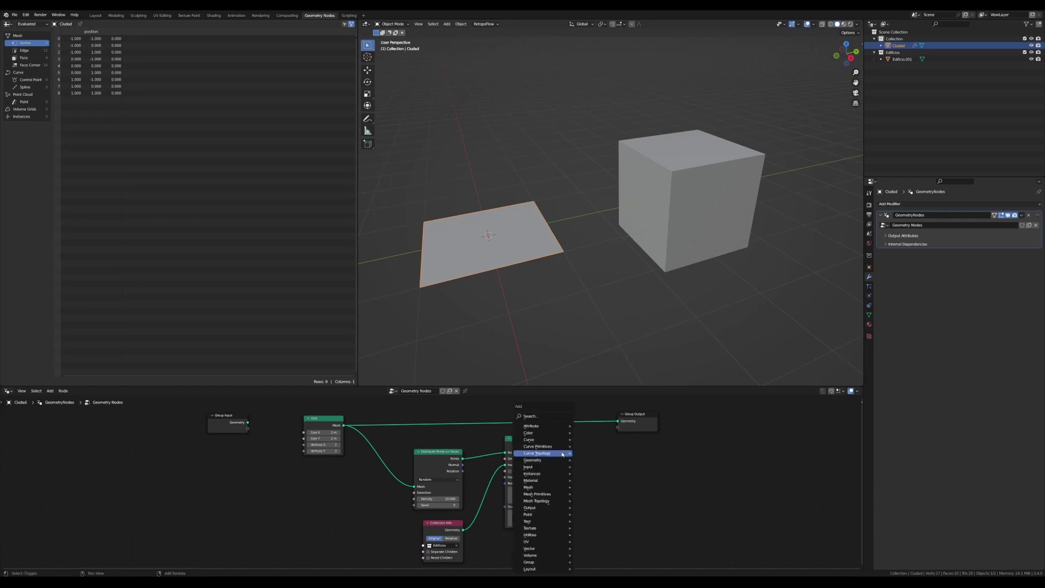
{"action": "type", "text": "joo"}
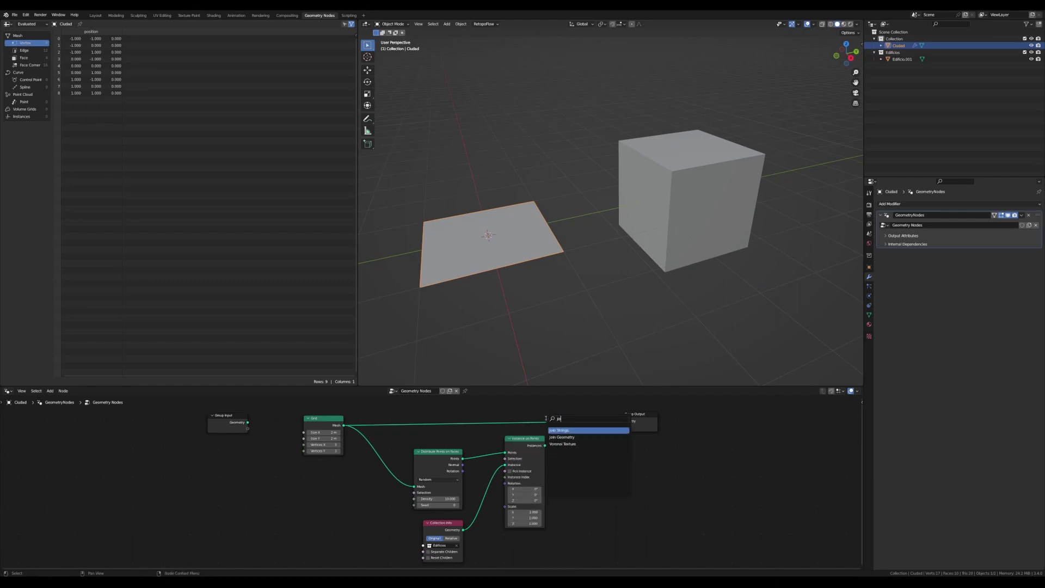
{"action": "left_click", "coordinate": [561, 437]}
{"action": "left_click", "coordinate": [571, 430]}
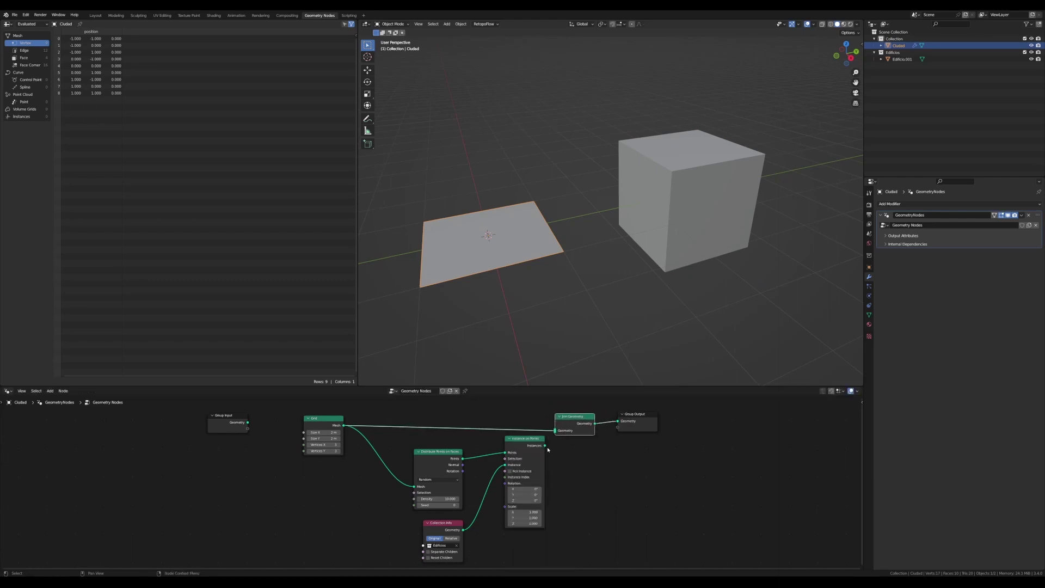
{"action": "left_click_drag", "start_coordinate": [545, 445], "coordinate": [556, 434]}
{"action": "left_click", "coordinate": [566, 323]}
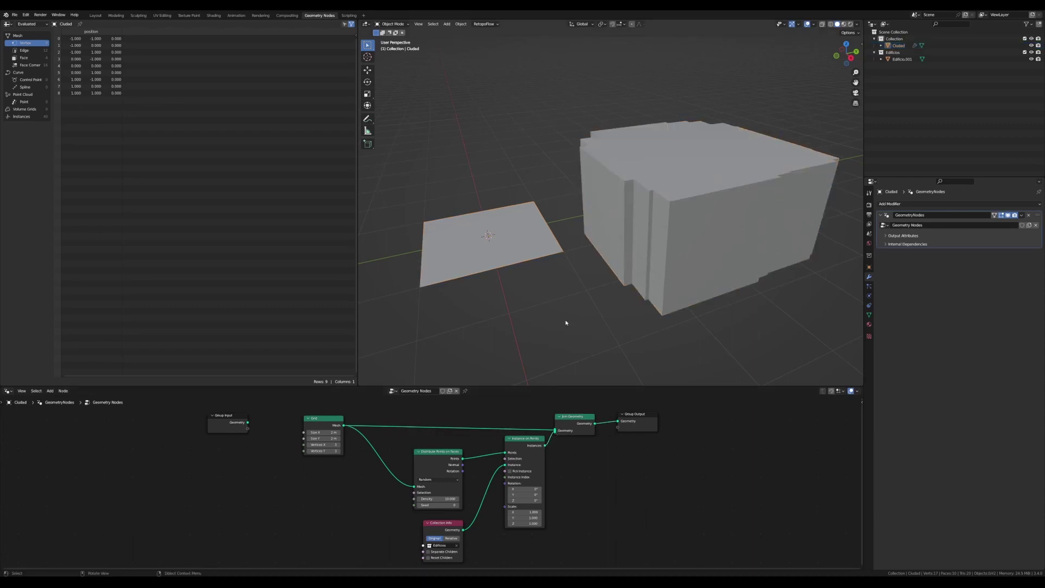
{"action": "left_click", "coordinate": [551, 250]}
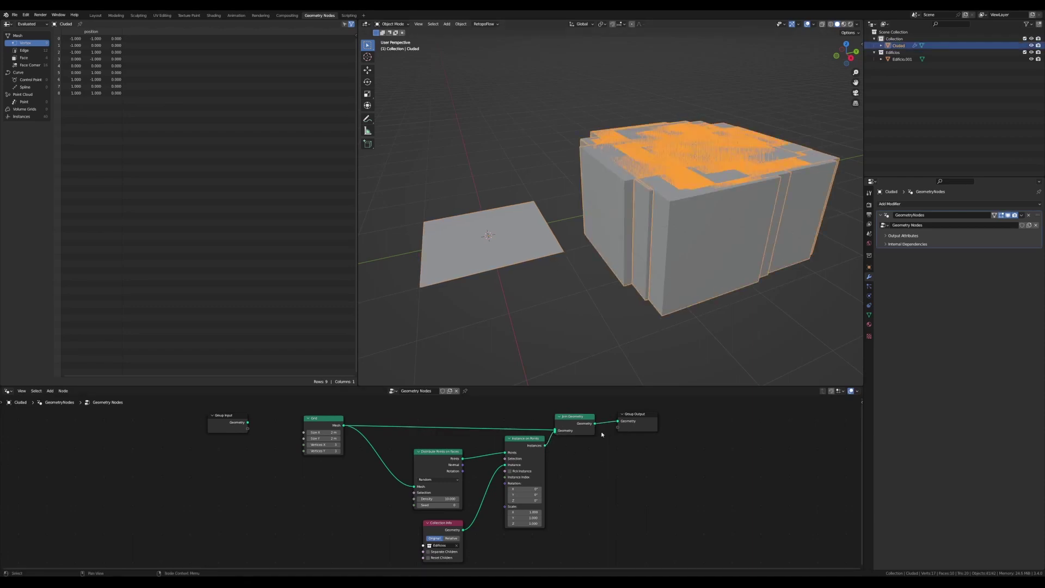
{"action": "left_click", "coordinate": [576, 427]}
Step: Enable Reset Children on Collection Info and spread the output-side nodes to the right
{"action": "left_click_drag", "start_coordinate": [436, 547], "coordinate": [424, 545]}
{"action": "left_click", "coordinate": [415, 556]}
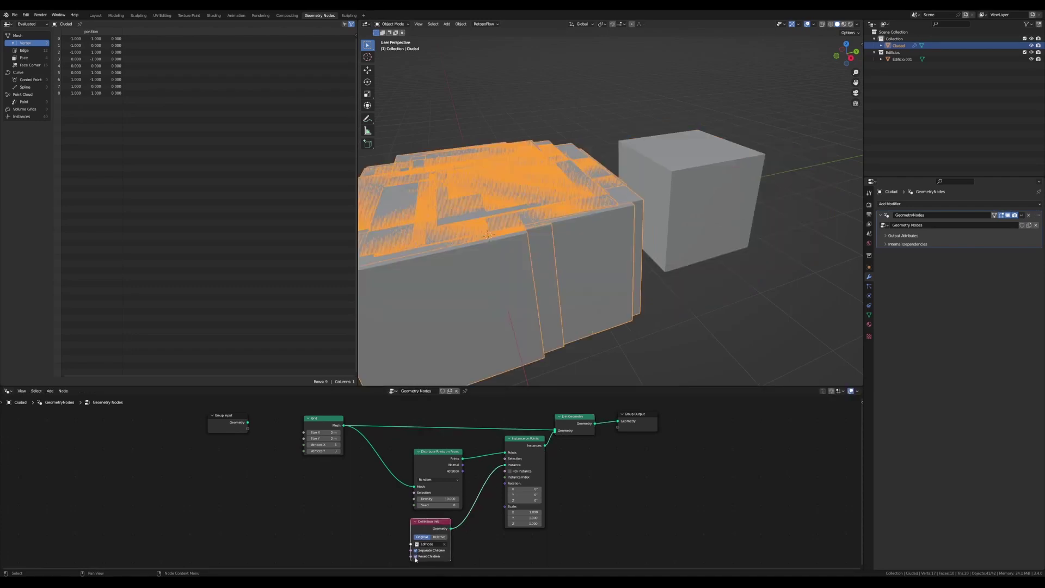
{"action": "left_click_drag", "start_coordinate": [636, 414], "coordinate": [688, 415]}
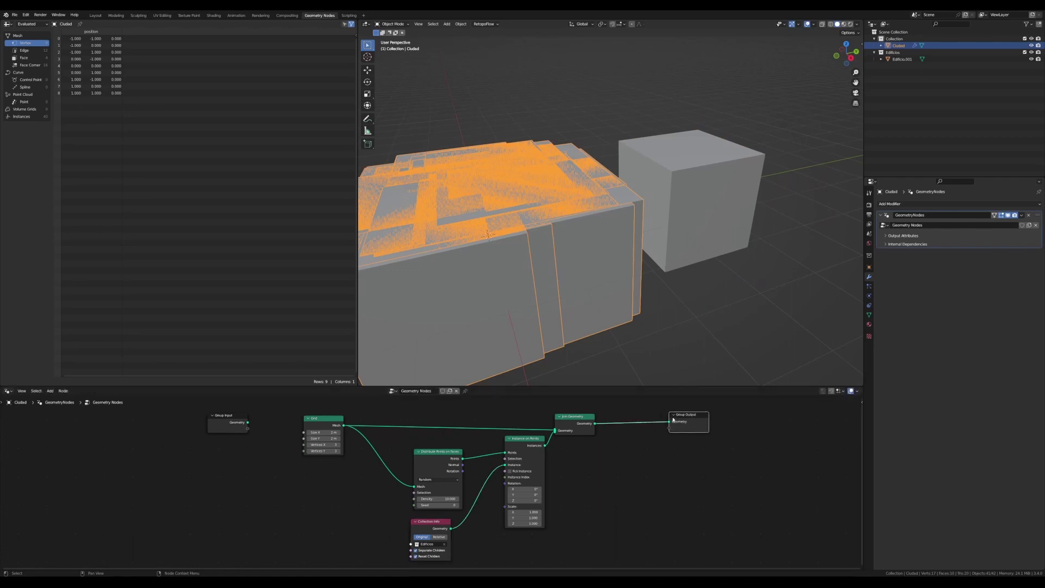
{"action": "left_click_drag", "start_coordinate": [574, 416], "coordinate": [630, 411]}
{"action": "left_click_drag", "start_coordinate": [536, 442], "coordinate": [591, 439]}
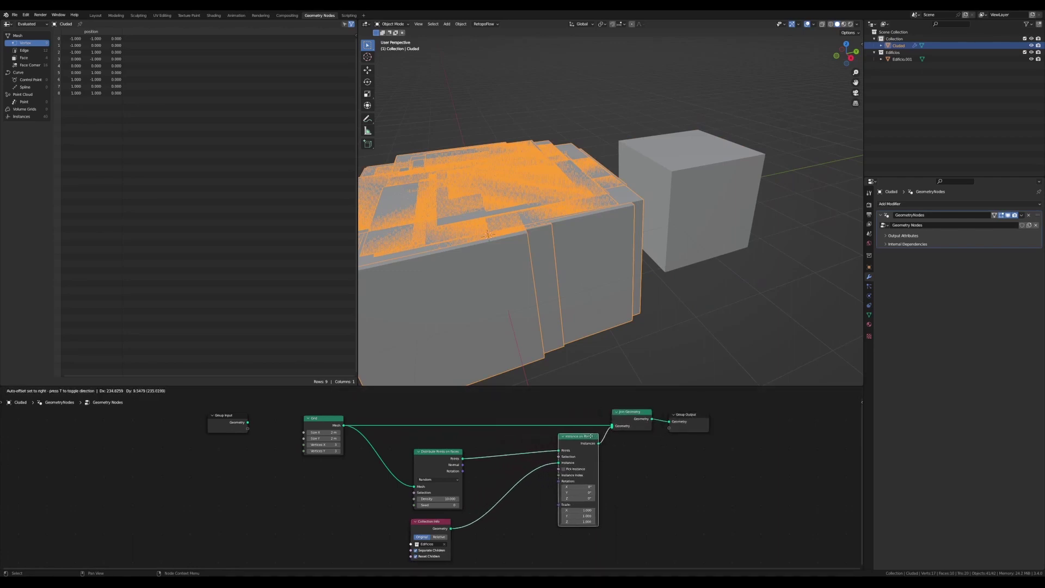
Step: Add a Vector Random Value node driving the Instance on Points scale
{"action": "key", "text": "shift+a"}
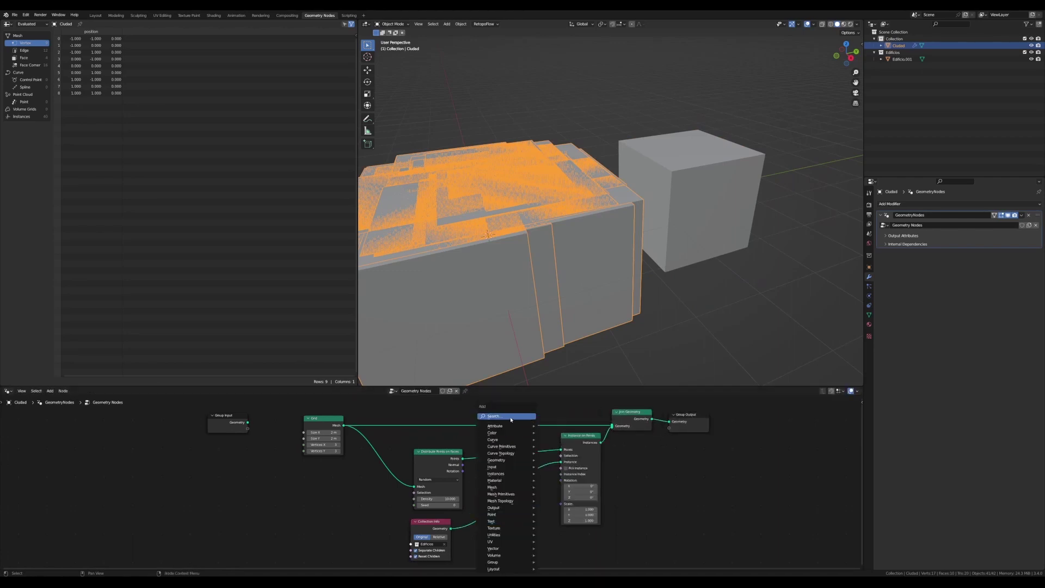
{"action": "left_click", "coordinate": [510, 416]}
{"action": "type", "text": "rando"}
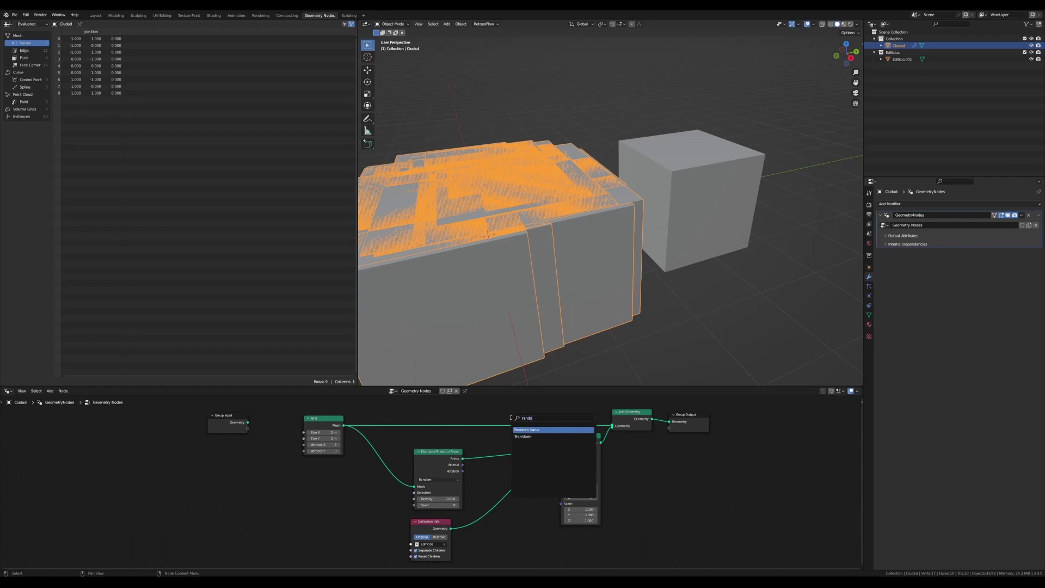
{"action": "key", "text": "Return"}
{"action": "left_click", "coordinate": [521, 514]}
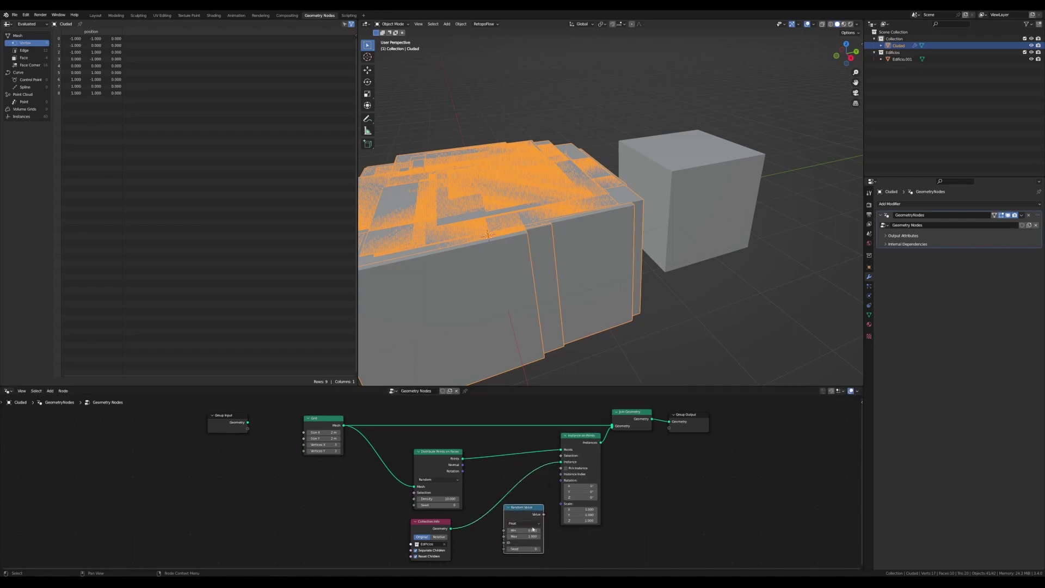
{"action": "left_click", "coordinate": [528, 523]}
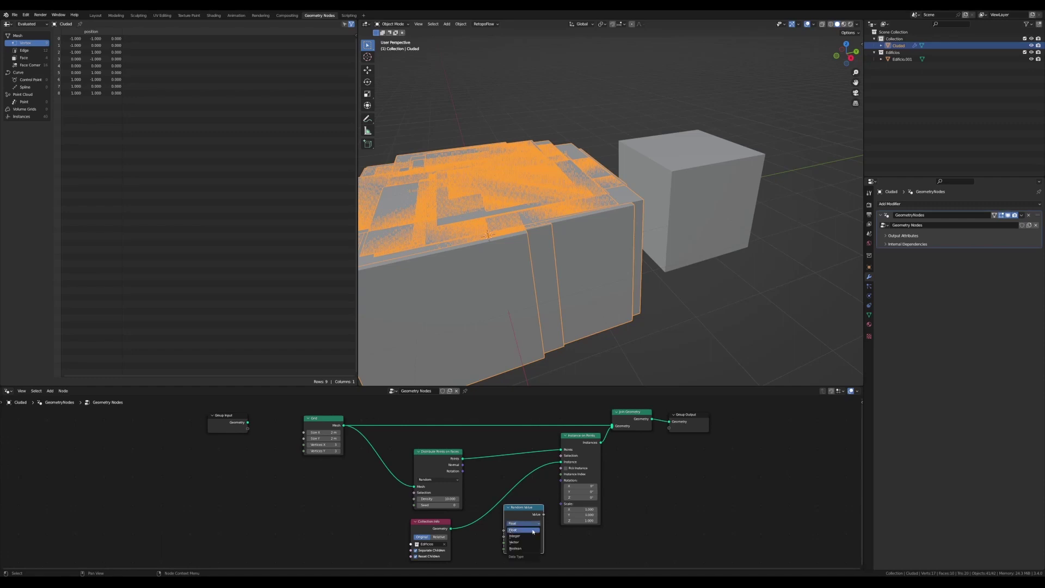
{"action": "left_click", "coordinate": [529, 542]}
{"action": "middle_click_drag", "start_coordinate": [529, 542], "coordinate": [471, 480]}
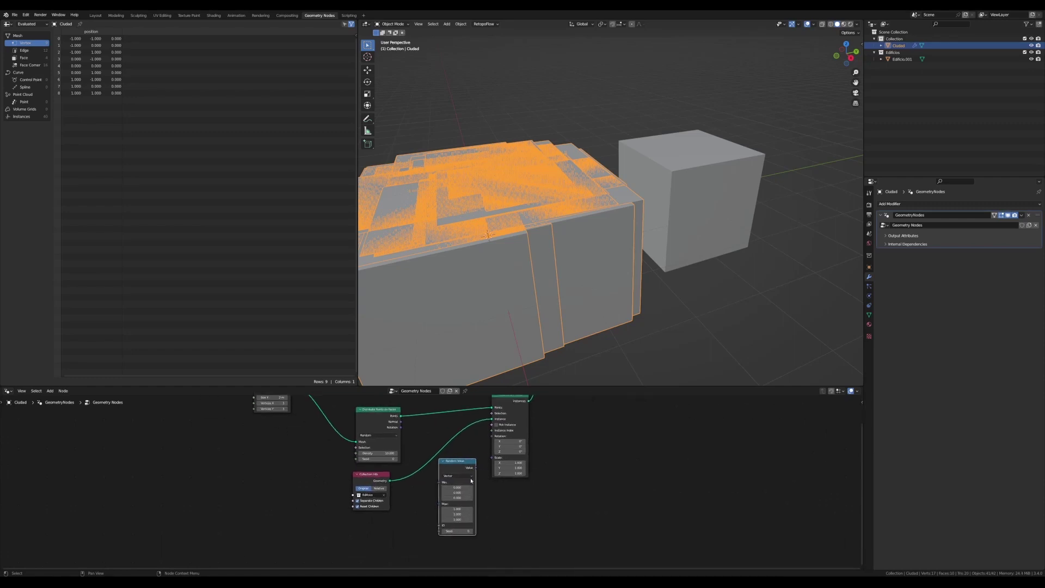
{"action": "left_click_drag", "start_coordinate": [475, 468], "coordinate": [492, 459]}
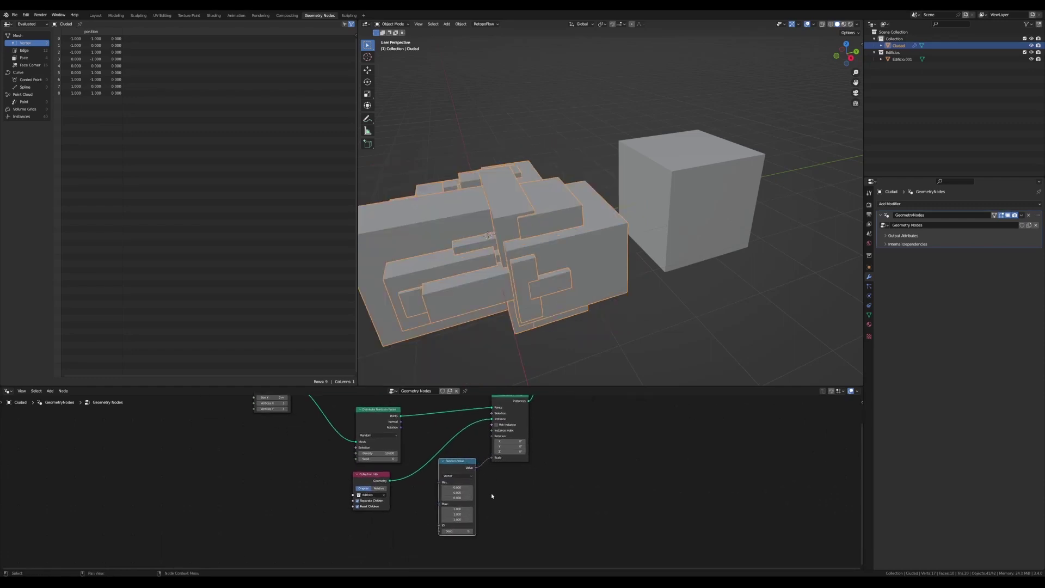
Step: Set the Random Value minimum values to 0.2
{"action": "left_click", "coordinate": [458, 487]}
{"action": "type", "text": "1"}
{"action": "key", "text": "Return"}
{"action": "left_click", "coordinate": [459, 486]}
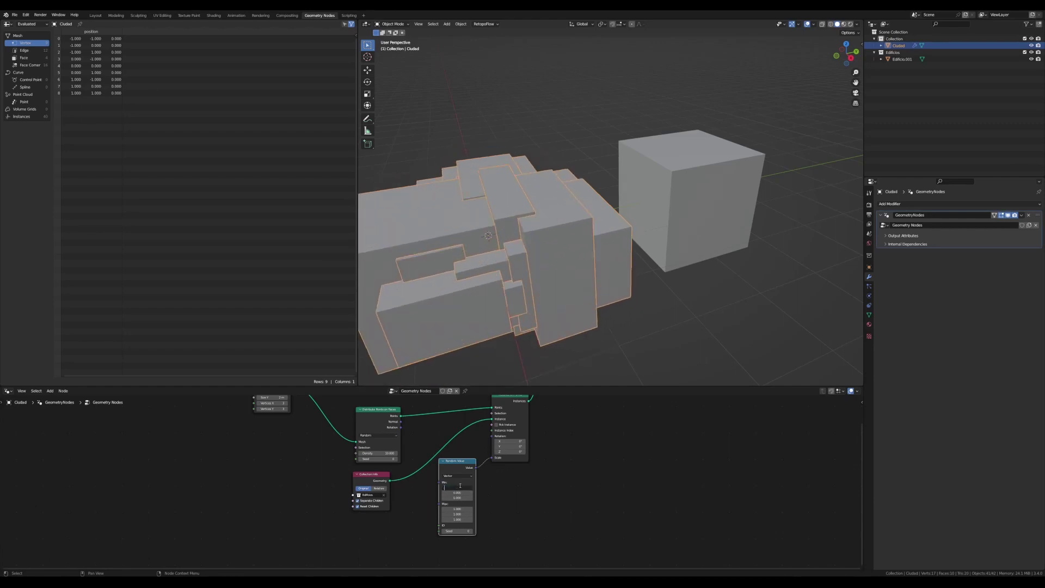
{"action": "key", "text": "Return"}
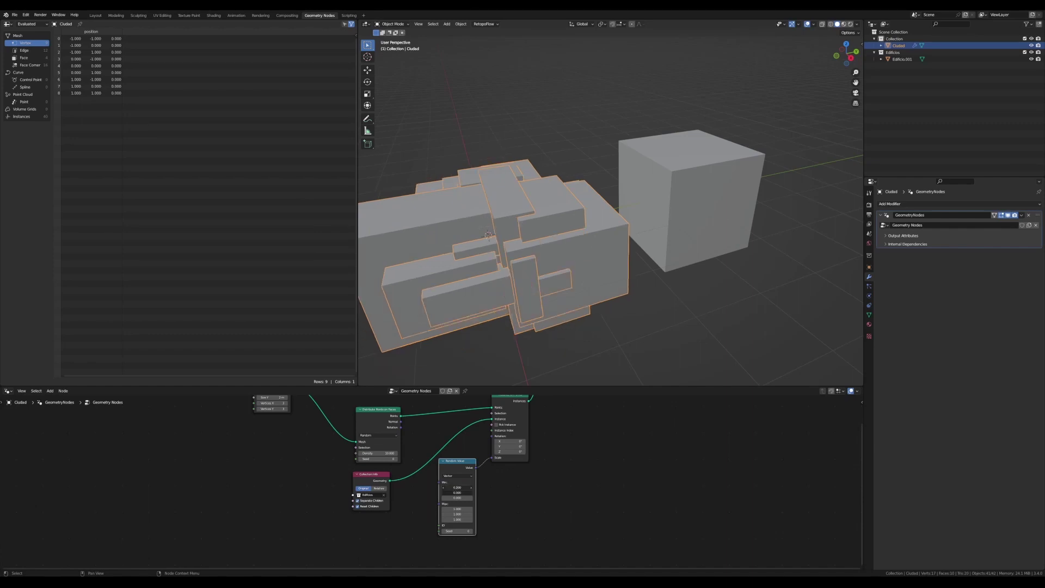
{"action": "key", "text": "Return"}
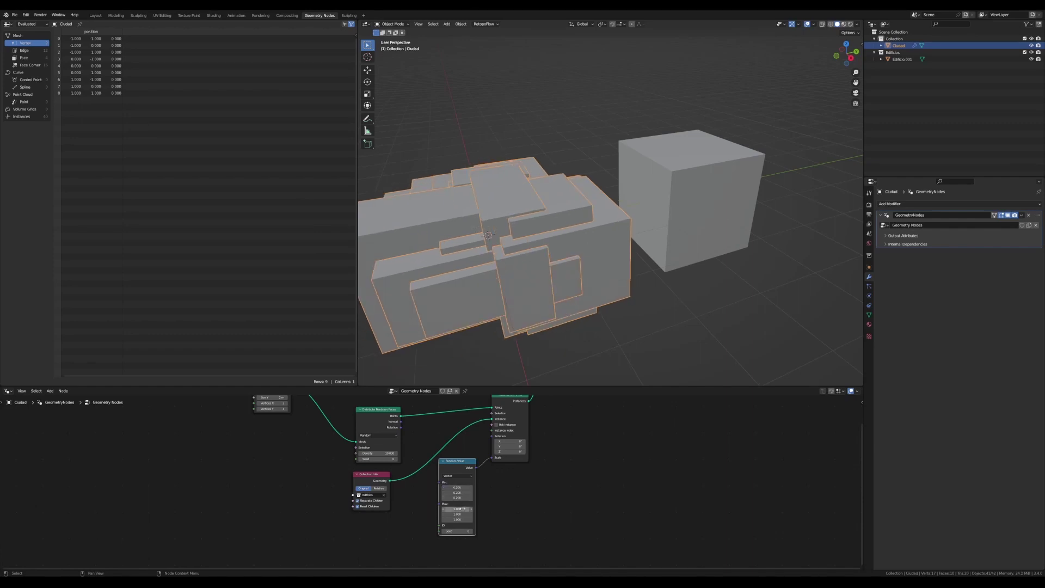
Step: Adjust the Random Value maximum X and Y values and lower the point density
{"action": "left_click", "coordinate": [463, 508]}
{"action": "key", "text": "Return"}
{"action": "left_click", "coordinate": [463, 508]}
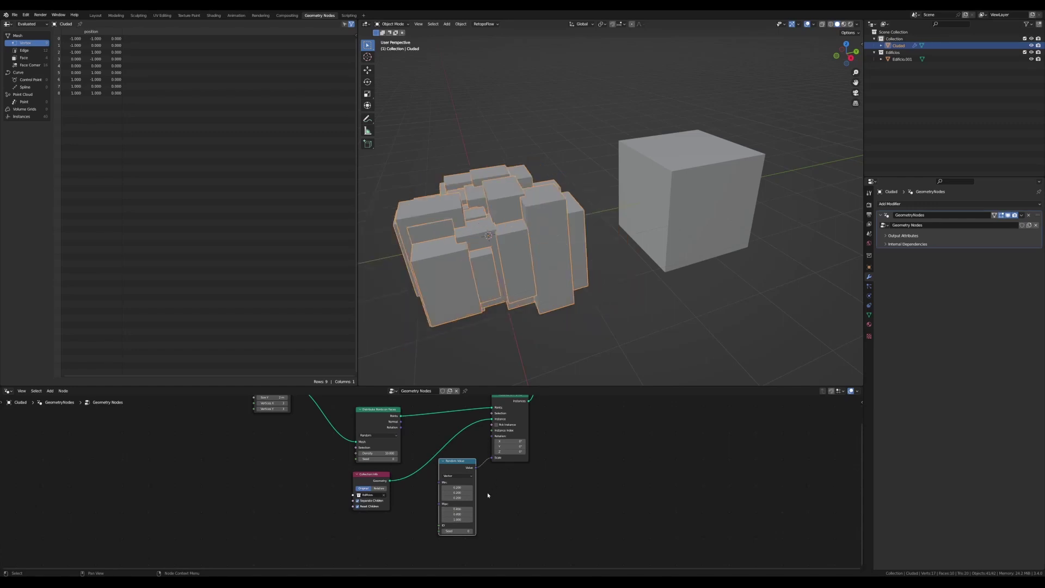
{"action": "type", "text": "0.2"}
{"action": "key", "text": "Return"}
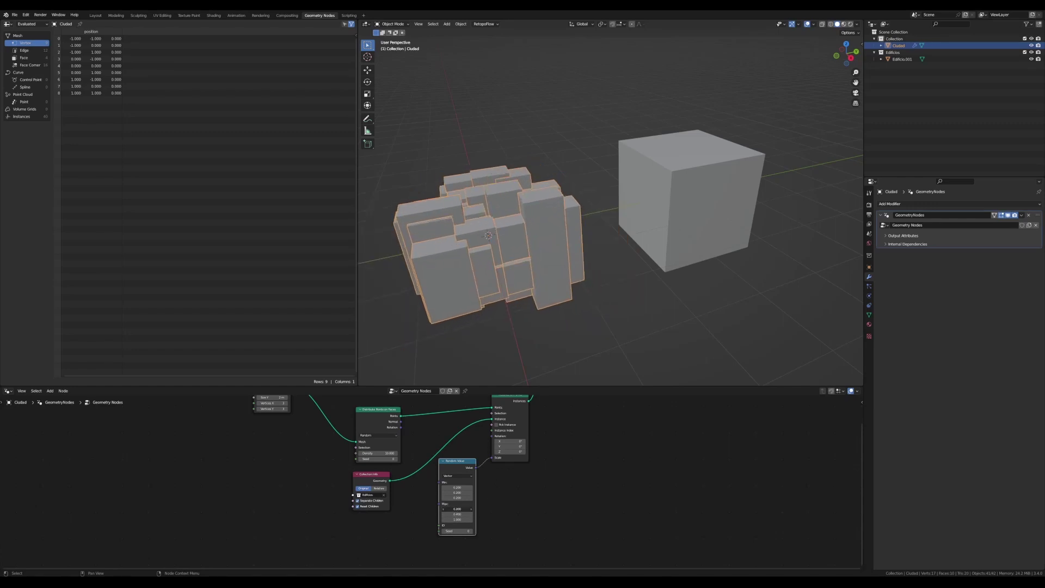
{"action": "left_click_drag", "start_coordinate": [459, 509], "coordinate": [461, 513]}
{"action": "key", "text": "Return"}
{"action": "mouse_move", "coordinate": [462, 326]}
{"action": "middle_mouse_down"}
{"action": "mouse_move", "coordinate": [495, 298]}
{"action": "mouse_move", "coordinate": [662, 313]}
{"action": "mouse_move", "coordinate": [613, 317]}
{"action": "middle_mouse_up"}
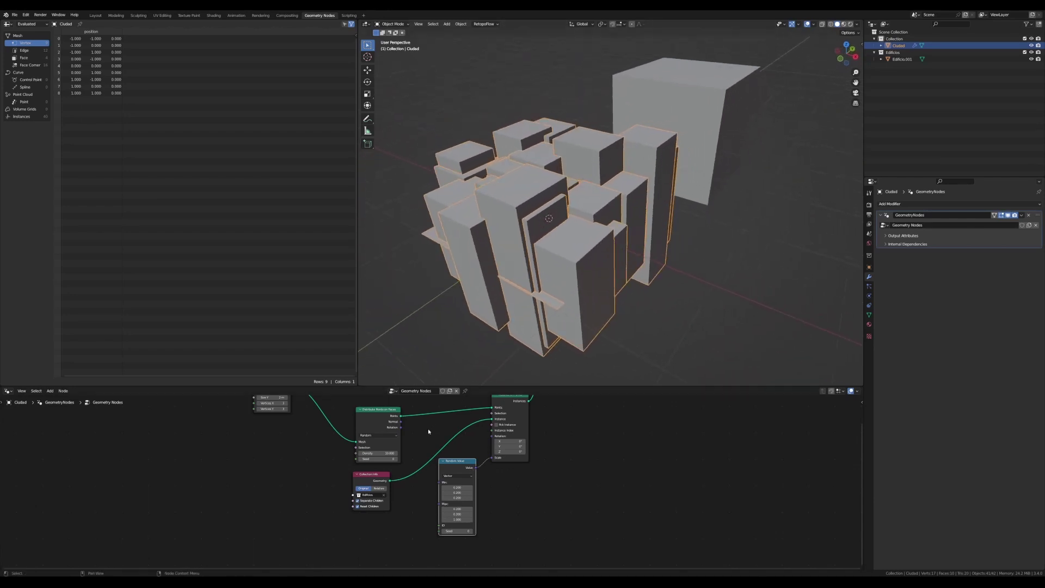
{"action": "left_click_drag", "start_coordinate": [380, 453], "coordinate": [337, 452], "text": "shift"}
Step: Shrink the Edificio.001 cube's mesh in Edit Mode
{"action": "left_click", "coordinate": [729, 131]}
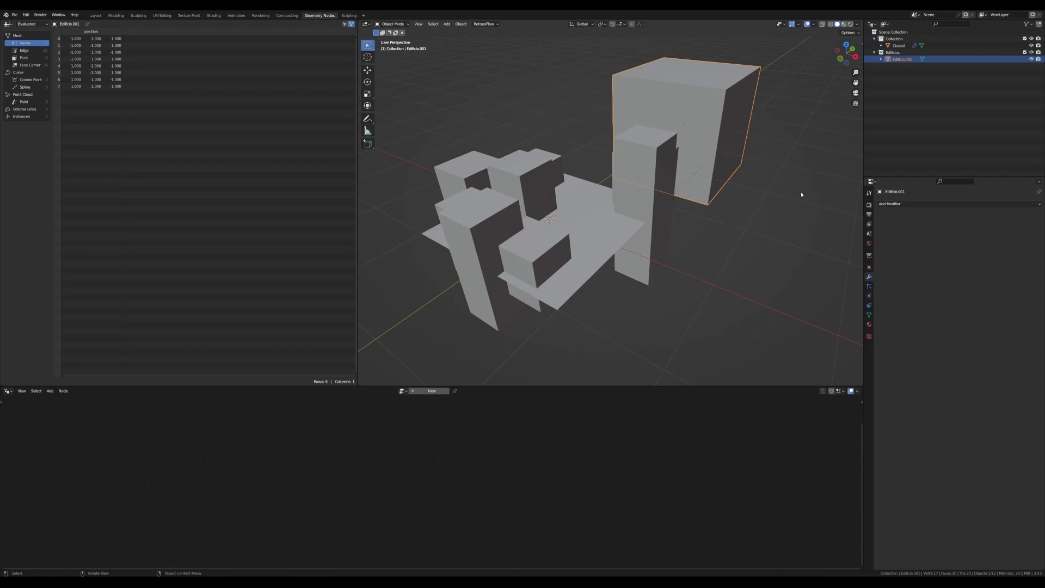
{"action": "key", "text": "Tab"}
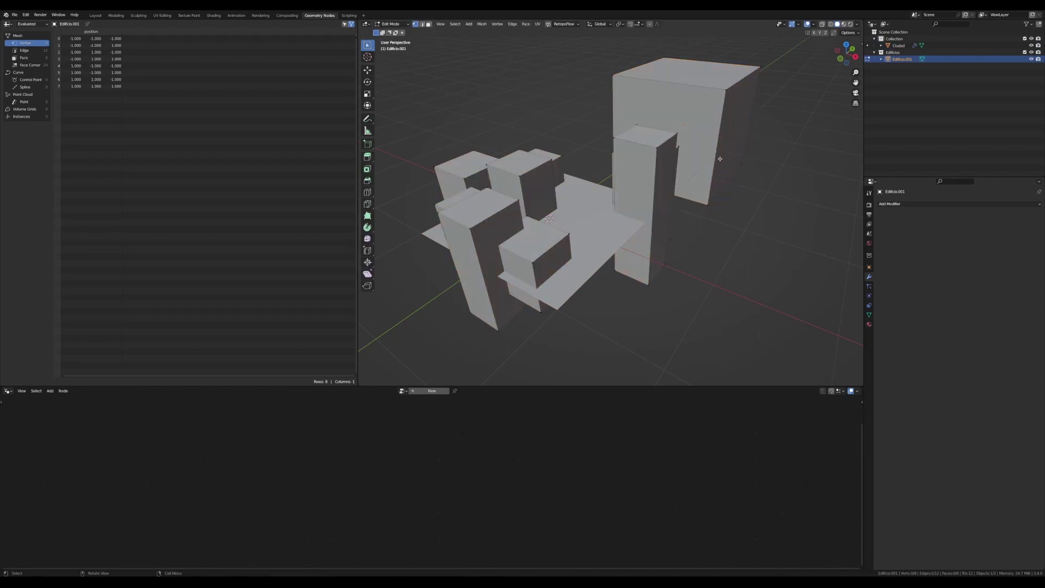
{"action": "middle_click_drag", "start_coordinate": [732, 145], "coordinate": [720, 132]}
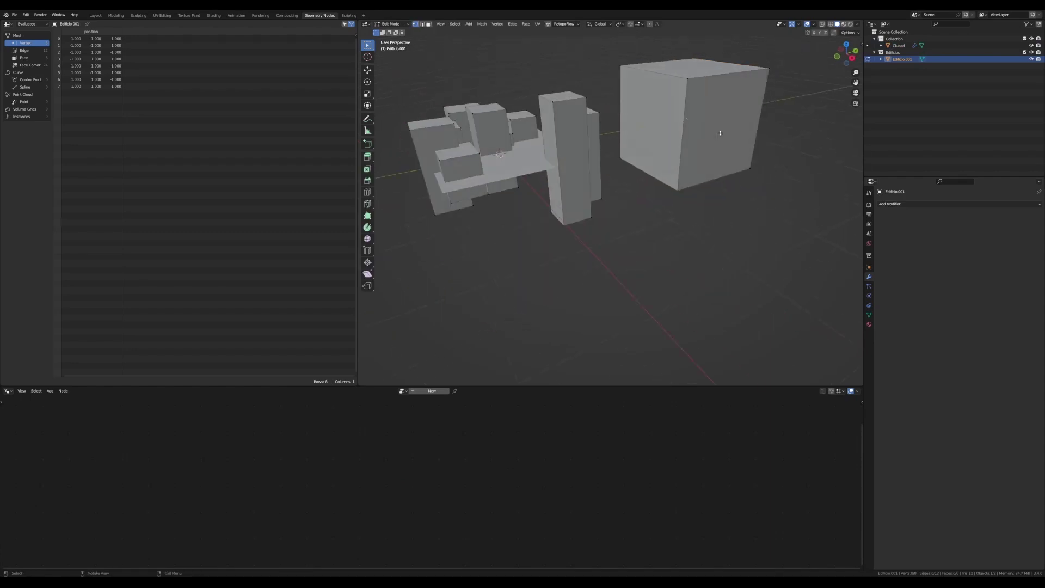
{"action": "key", "text": "3"}
{"action": "left_click", "coordinate": [677, 102]}
{"action": "key", "text": "ctrl+l"}
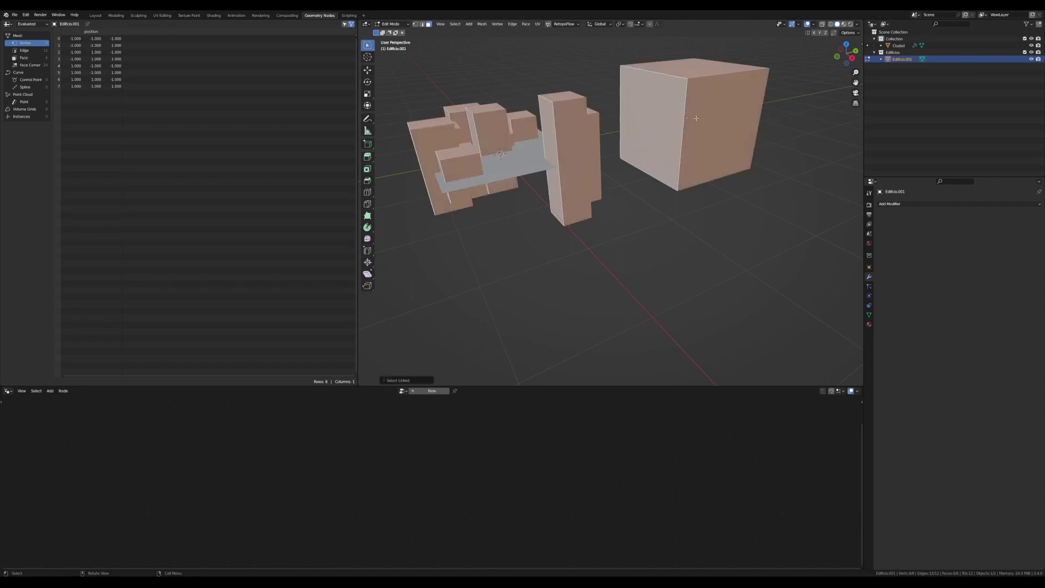
{"action": "key", "text": "s"}
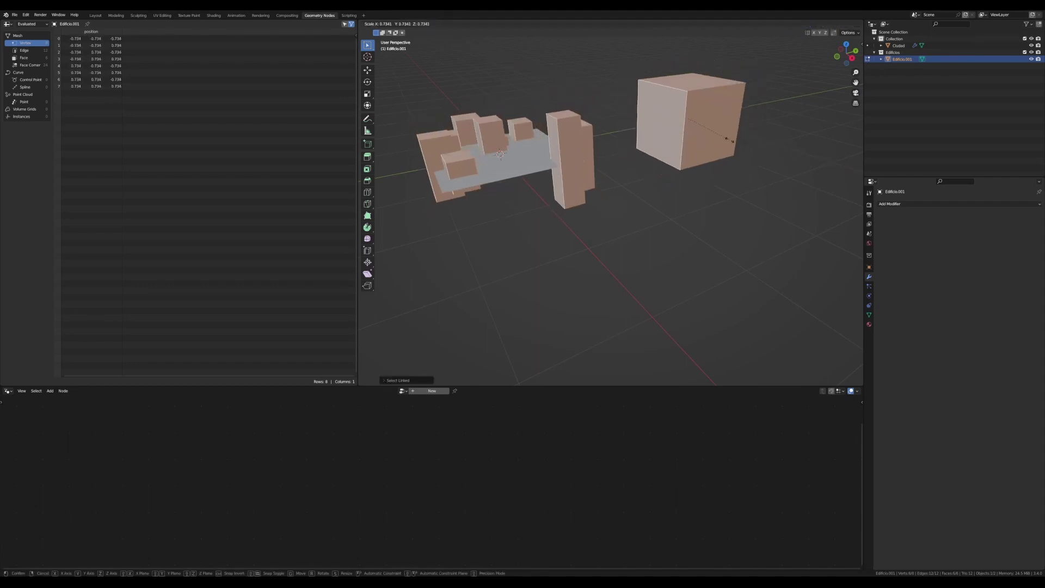
{"action": "left_click", "coordinate": [701, 130]}
{"action": "key", "text": "Tab"}
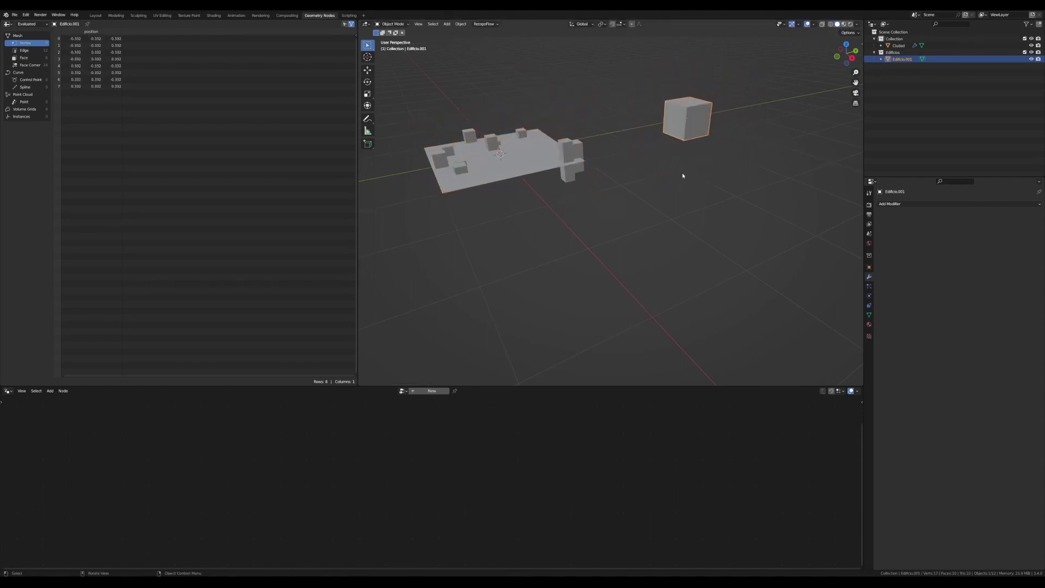
{"action": "mouse_move", "coordinate": [682, 172]}
{"action": "middle_mouse_down"}
{"action": "mouse_move", "coordinate": [586, 177]}
{"action": "mouse_move", "coordinate": [650, 221]}
{"action": "middle_mouse_up"}
Step: Set Ciudad's Distribute Points on Faces density to 10
{"action": "left_click", "coordinate": [620, 227]}
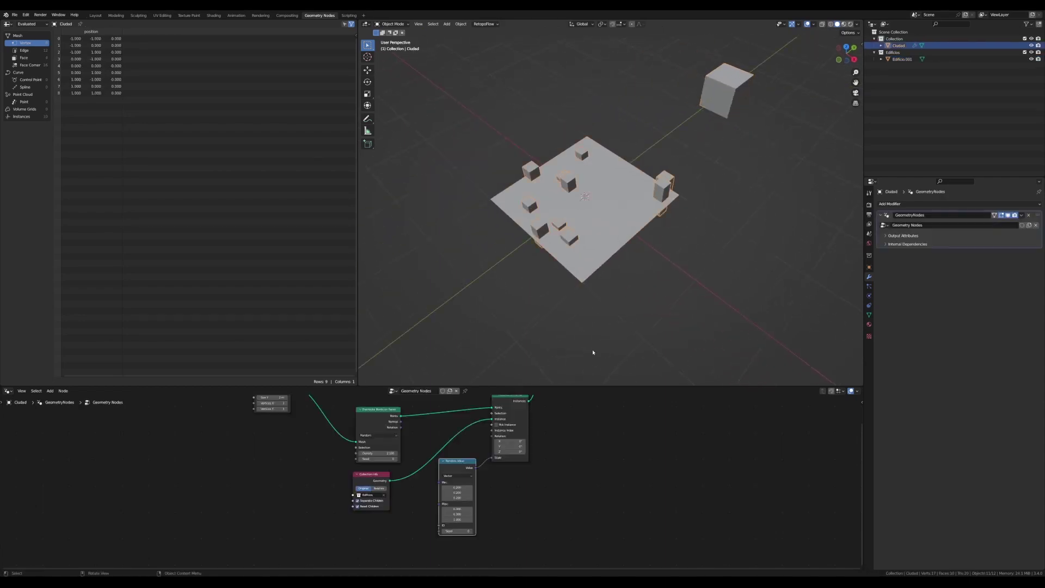
{"action": "left_click", "coordinate": [382, 453]}
{"action": "type", "text": "10"}
{"action": "key", "text": "Return"}
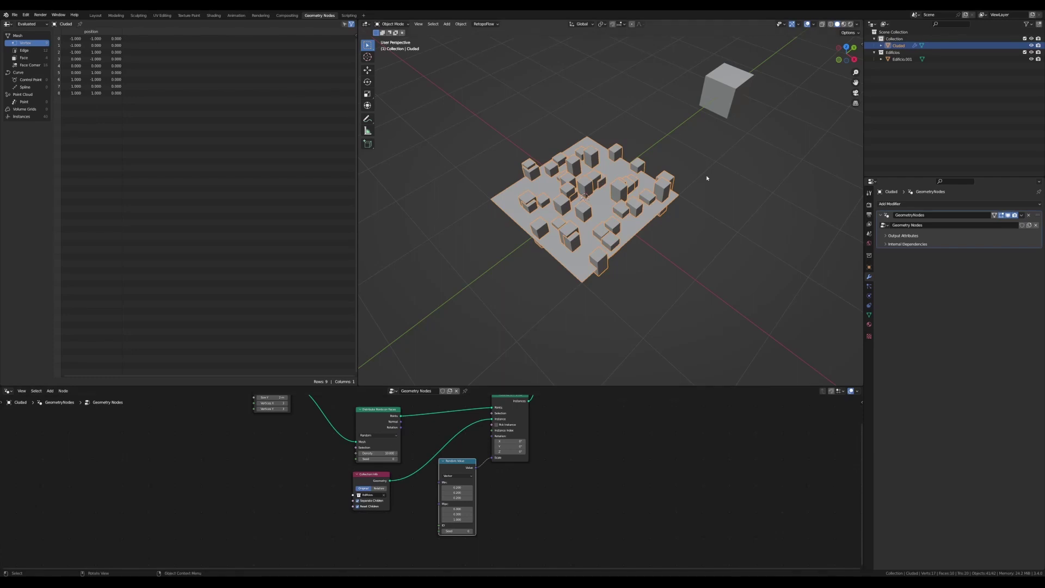
Step: Rescale the Edificio.001 mesh again and raise the point density to 12.4
{"action": "left_click", "coordinate": [730, 103]}
{"action": "key", "text": "Tab"}
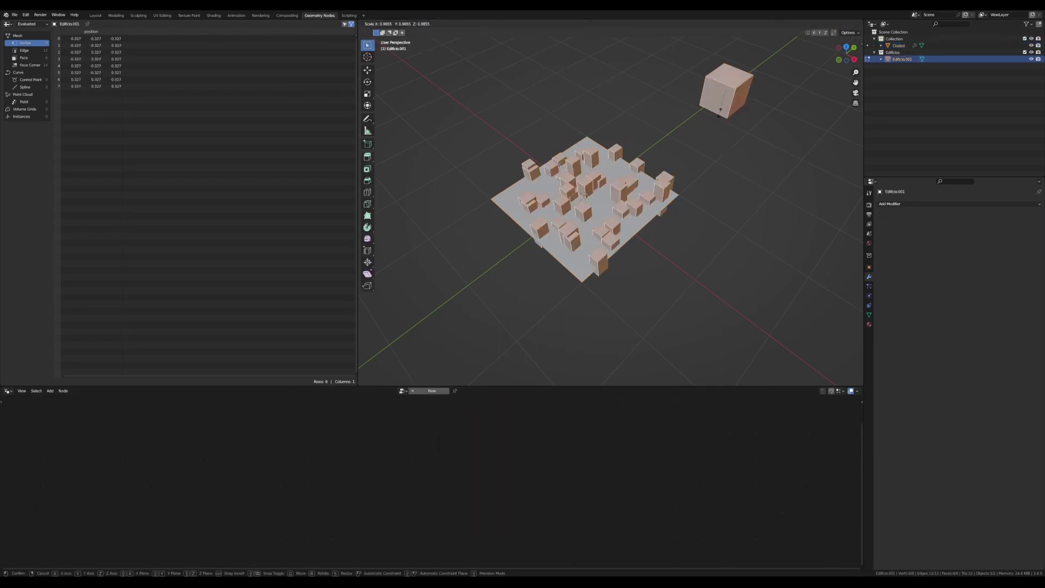
{"action": "key", "text": "s"}
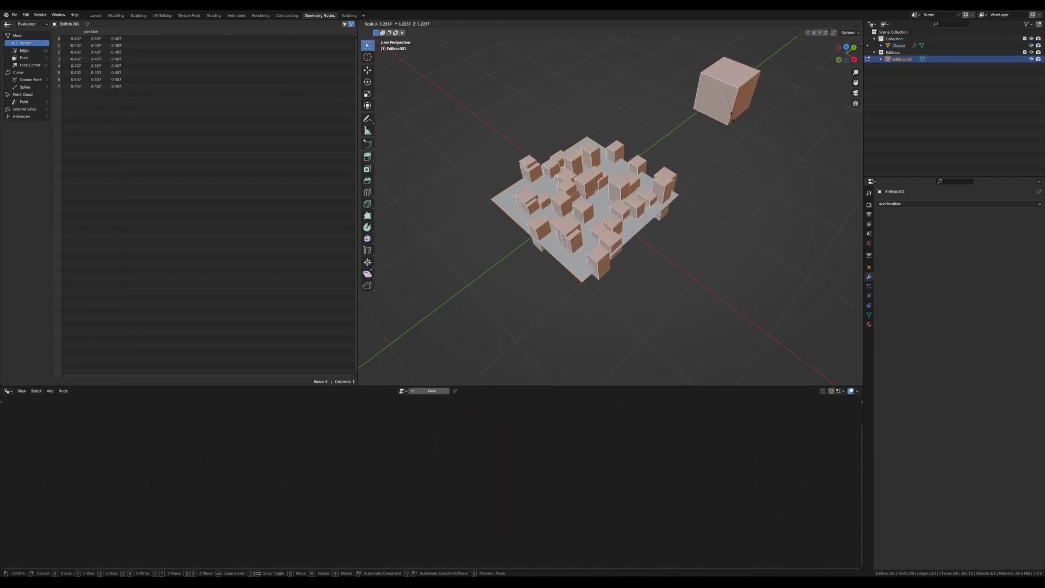
{"action": "left_click", "coordinate": [709, 165]}
{"action": "key", "text": "Tab"}
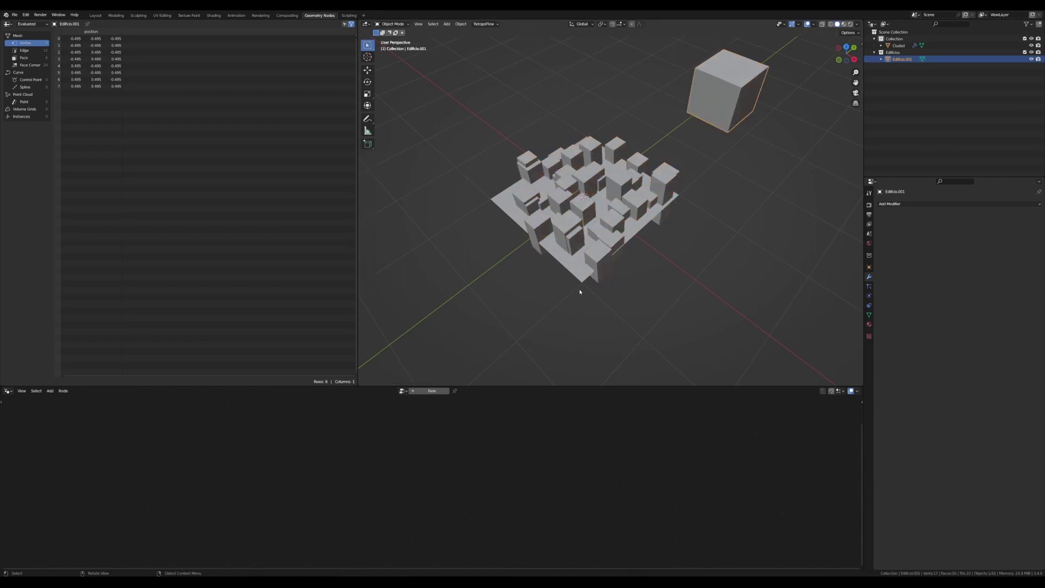
{"action": "left_click", "coordinate": [578, 276]}
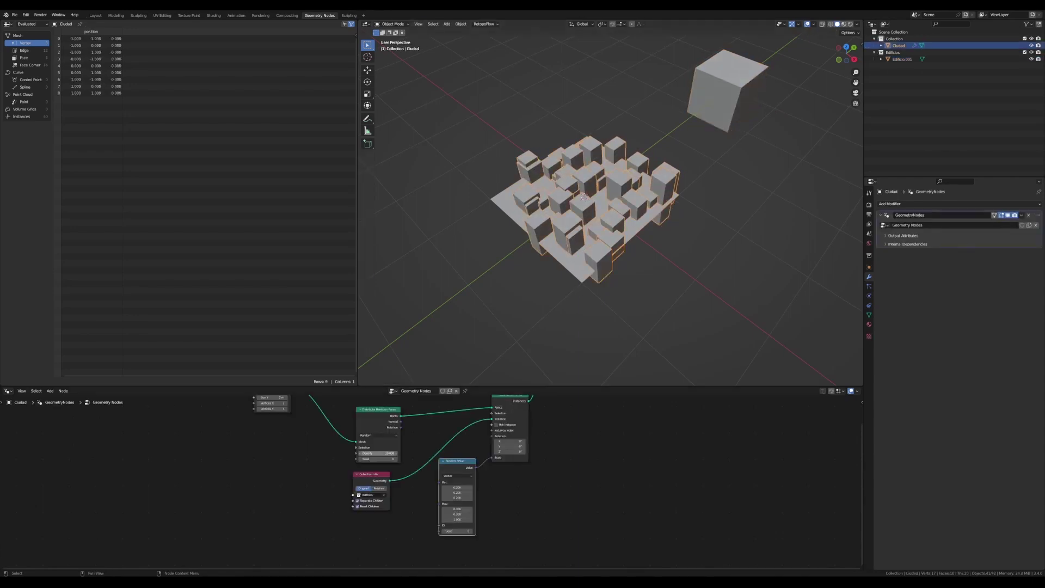
{"action": "mouse_move", "coordinate": [377, 453]}
{"action": "left_mouse_down"}
{"action": "mouse_move", "coordinate": [395, 453]}
{"action": "mouse_move", "coordinate": [306, 485]}
{"action": "left_mouse_up"}
Step: Insert a Transform node before Instance on Points, lifting the buildings about 0.46 m in Z
{"action": "key", "text": "shift+a"}
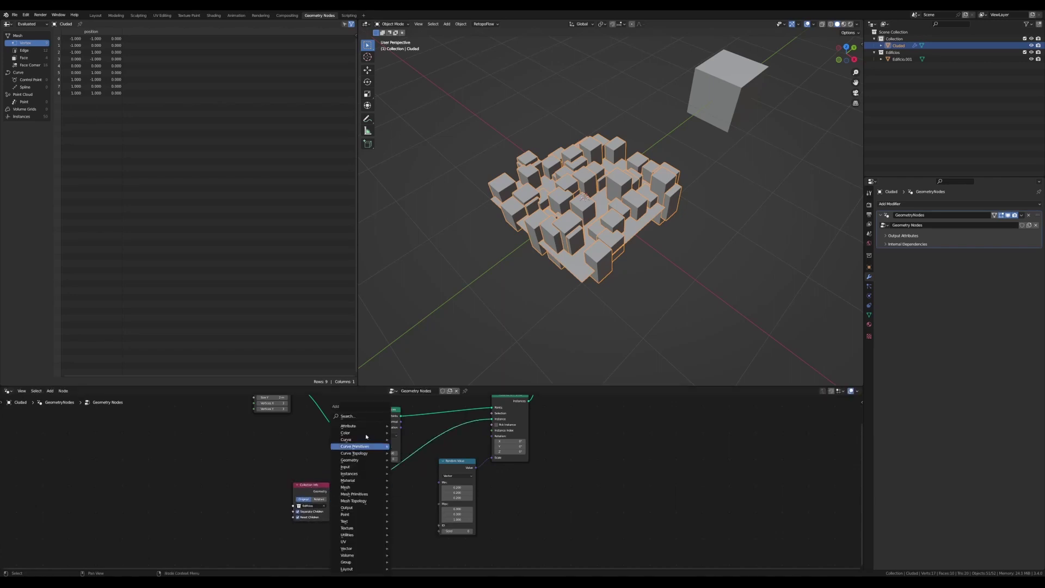
{"action": "left_click", "coordinate": [367, 473]}
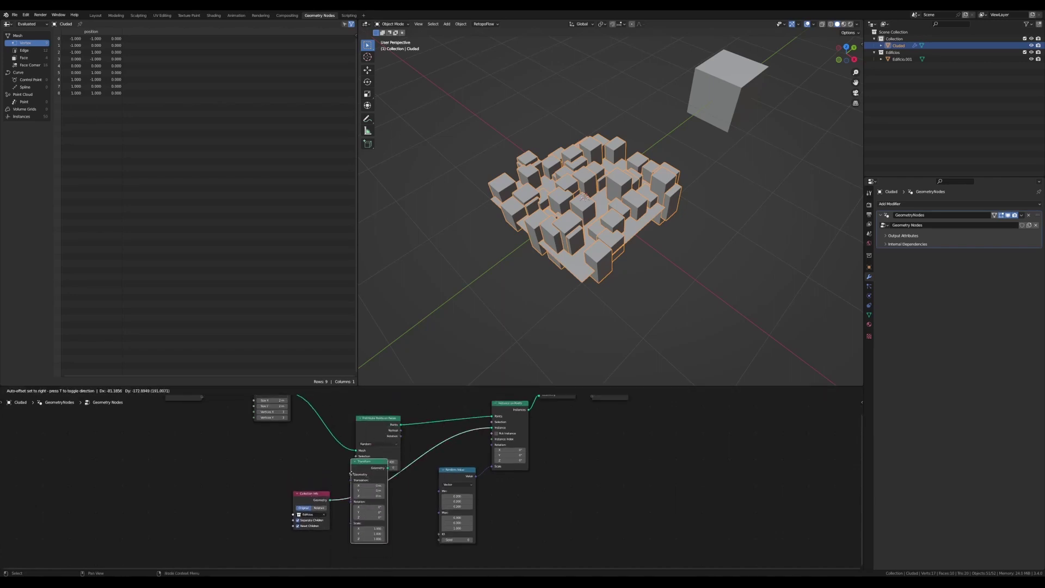
{"action": "left_click", "coordinate": [375, 483]}
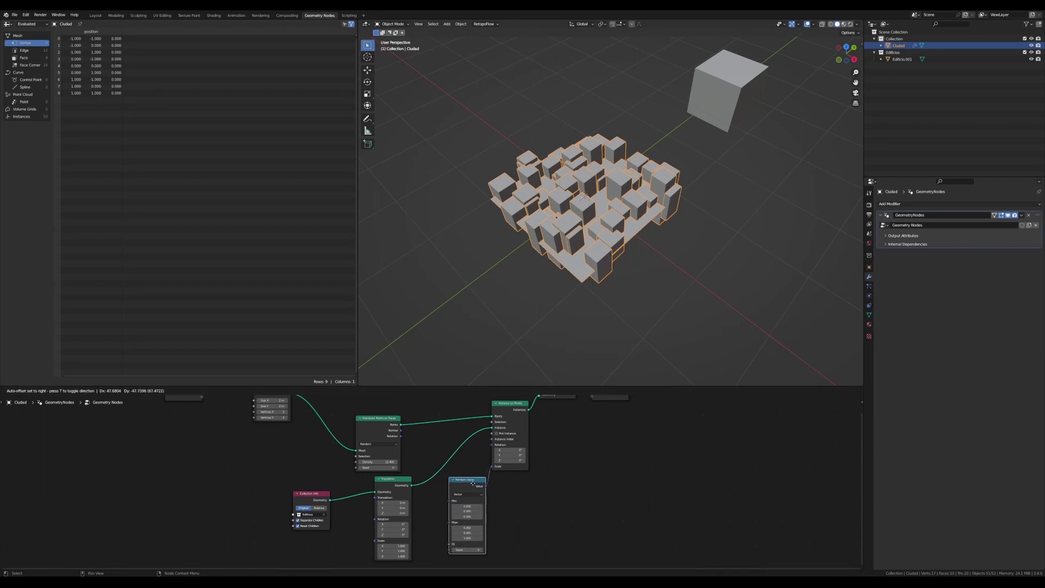
{"action": "left_click_drag", "start_coordinate": [463, 474], "coordinate": [469, 483]}
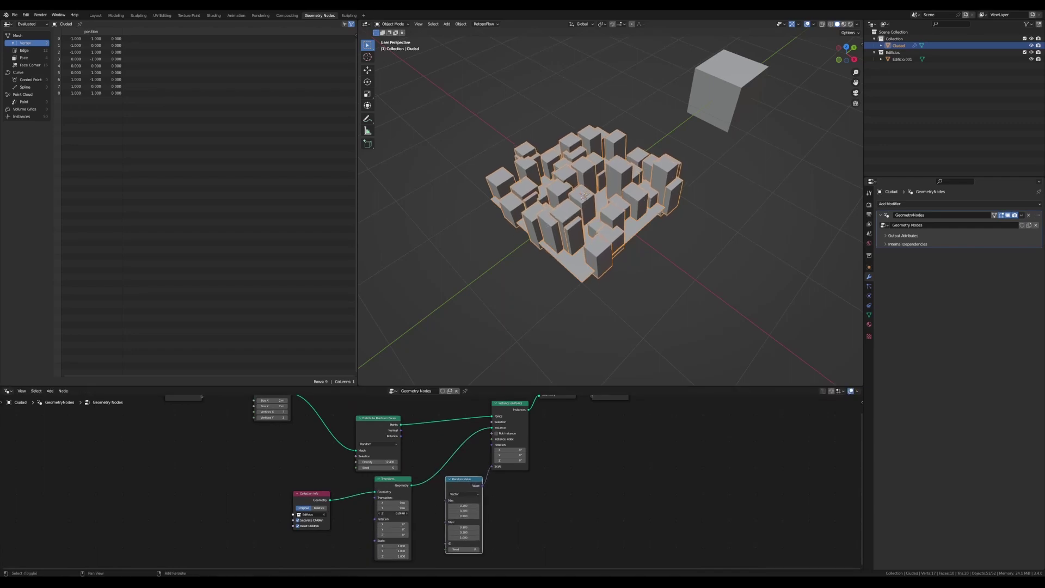
{"action": "left_click_drag", "start_coordinate": [393, 514], "coordinate": [405, 514]}
{"action": "middle_click_drag", "start_coordinate": [566, 274], "coordinate": [598, 283], "text": "alt"}
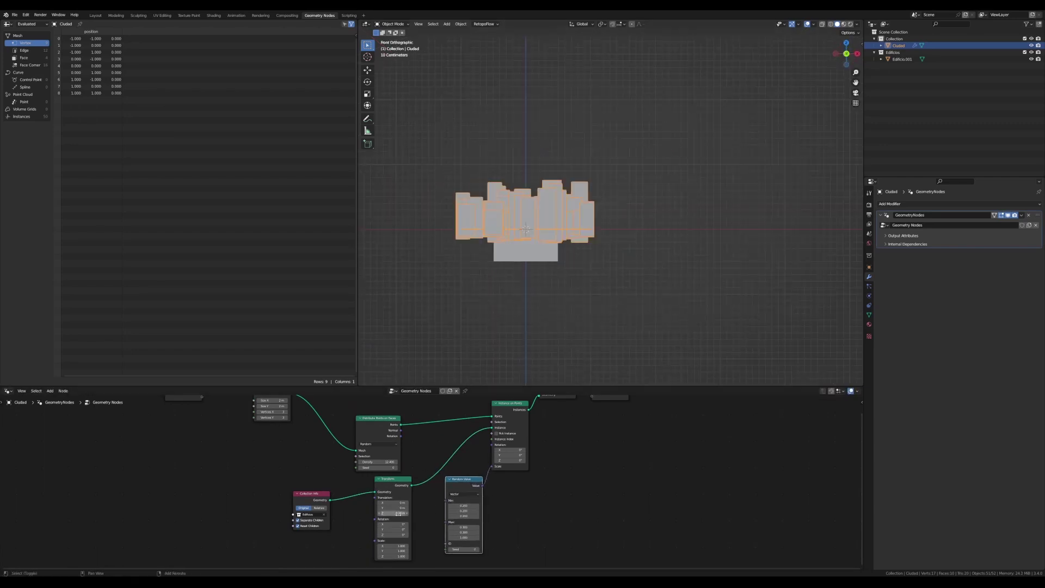
{"action": "mouse_move", "coordinate": [393, 513]}
{"action": "left_mouse_down"}
{"action": "mouse_move", "coordinate": [414, 513]}
{"action": "mouse_move", "coordinate": [402, 513]}
{"action": "left_mouse_up"}
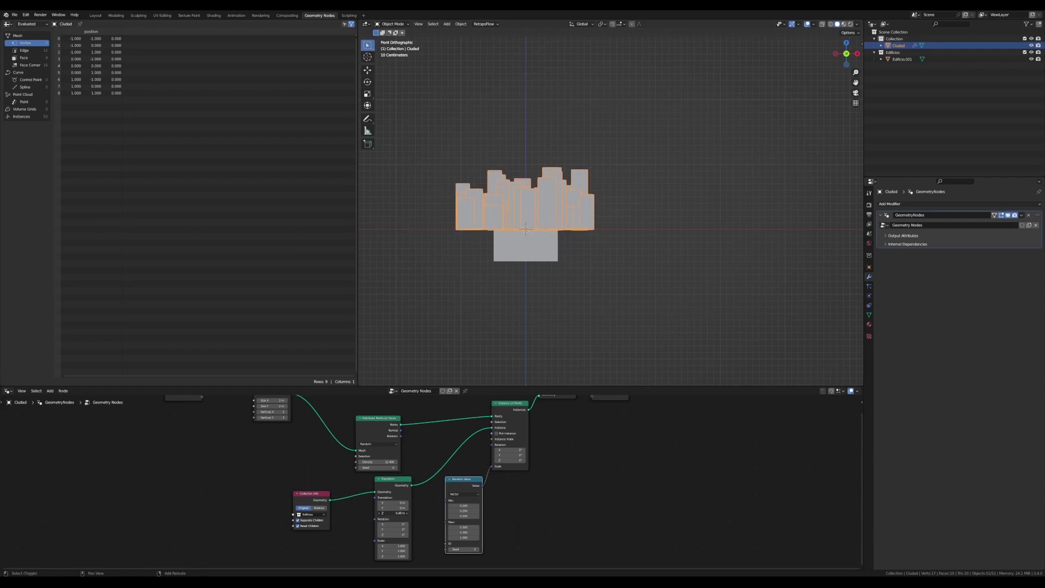
{"action": "middle_click_drag", "start_coordinate": [536, 343], "coordinate": [577, 294]}
{"action": "middle_click_drag", "start_coordinate": [605, 269], "coordinate": [571, 309], "text": "shift"}
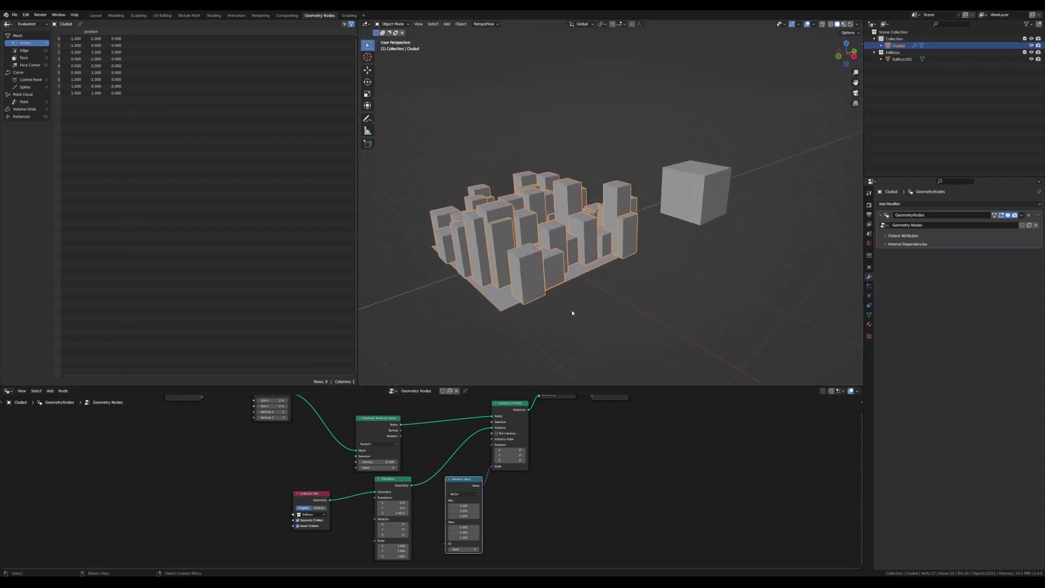
Step: Set the Random Value minimum X to 0.15 and Y to 0.1
{"action": "left_click", "coordinate": [469, 506]}
{"action": "key", "text": "Tab"}
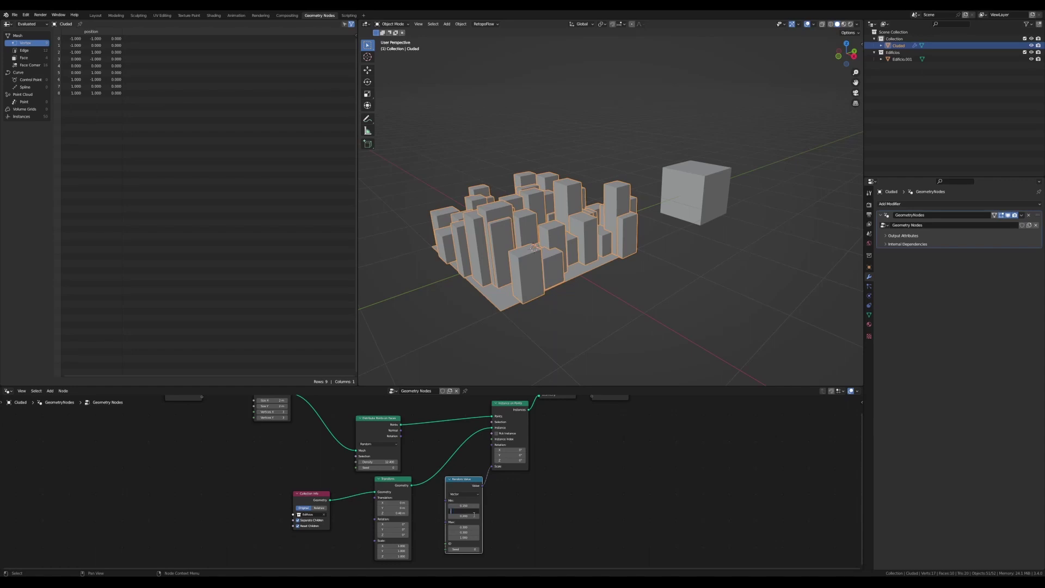
{"action": "key", "text": "Return"}
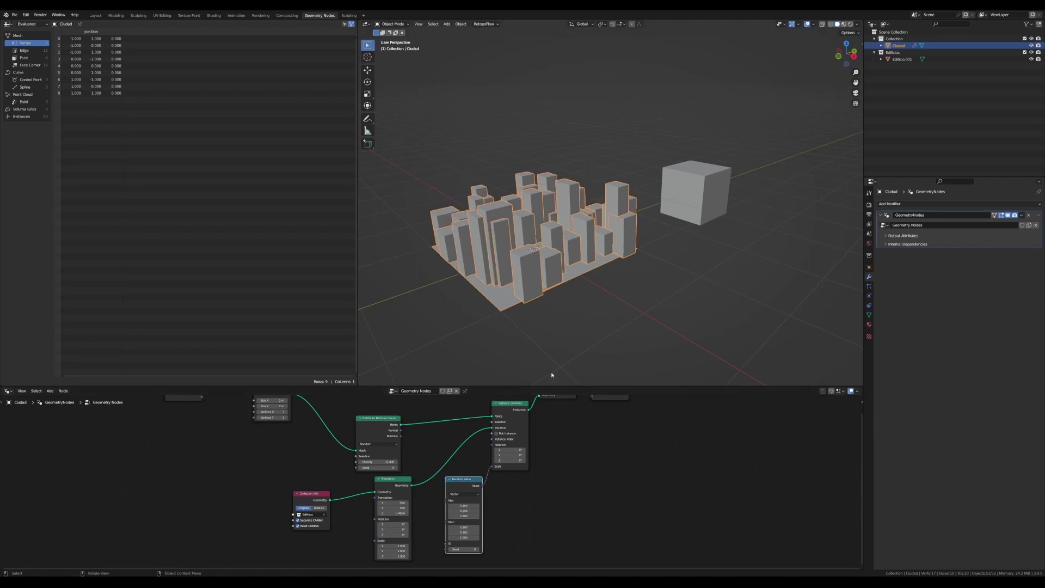
{"action": "left_click", "coordinate": [550, 373]}
{"action": "scroll", "coordinate": [578, 304], "scroll_direction": "up", "scroll_amount": 4}
{"action": "middle_click_drag", "start_coordinate": [571, 292], "coordinate": [584, 304]}
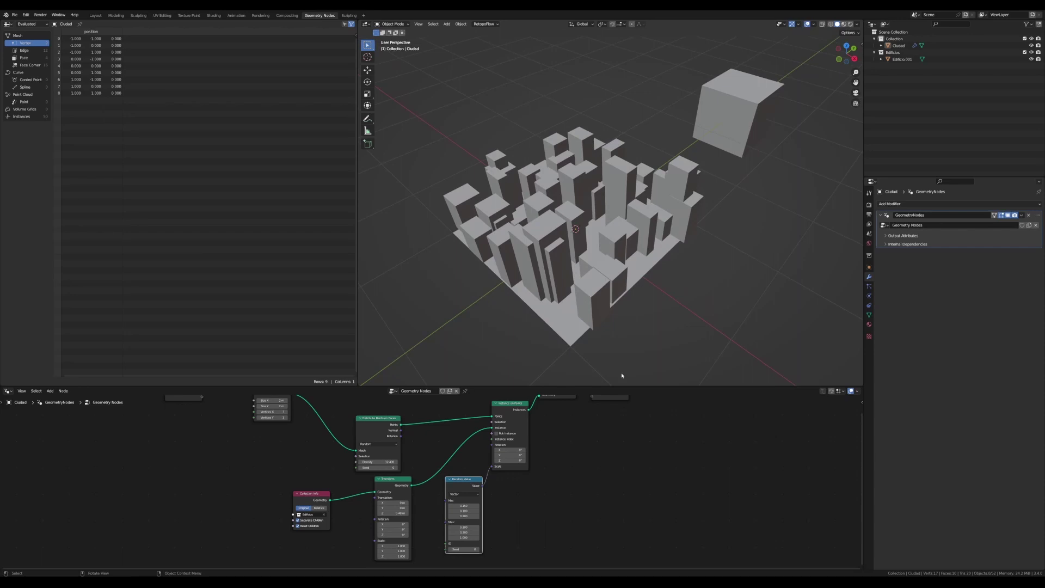
{"action": "middle_click_drag", "start_coordinate": [622, 373], "coordinate": [680, 174]}
Step: Duplicate the Edificio.001 cube into Edificio.002, placed beside the original
{"action": "left_click", "coordinate": [689, 174]}
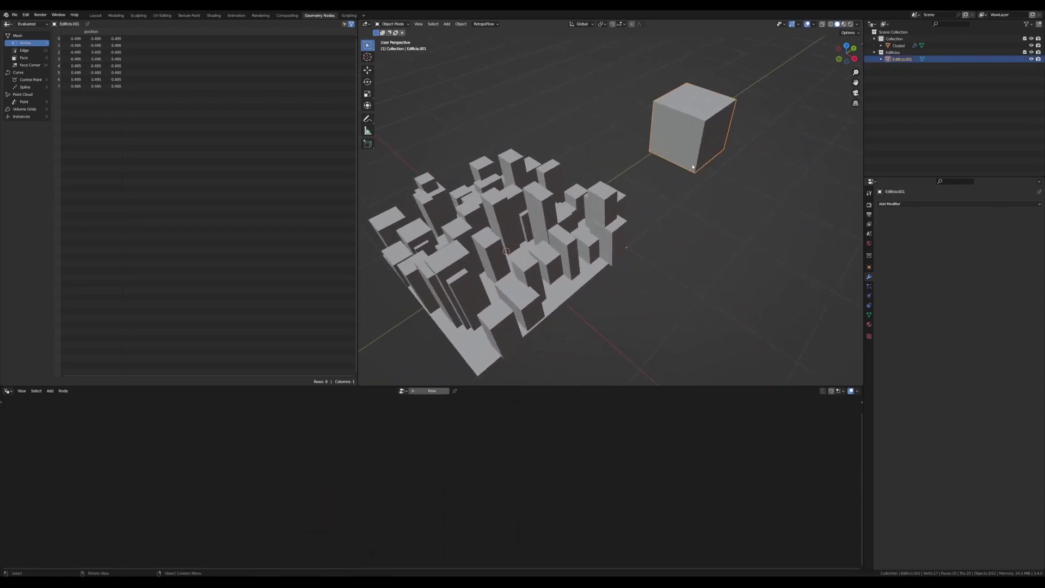
{"action": "key", "text": "shift+d"}
{"action": "left_click", "coordinate": [755, 199]}
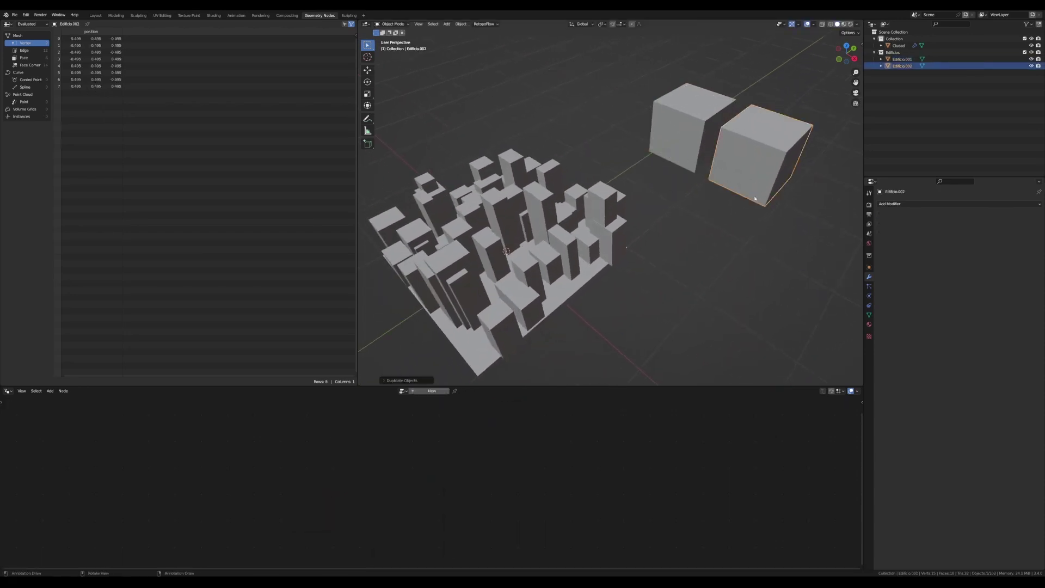
Step: Inset and extrude Edificio.001's top face upward into a first tier
{"action": "left_click", "coordinate": [687, 139]}
{"action": "key", "text": "Tab"}
{"action": "left_click", "coordinate": [693, 101]}
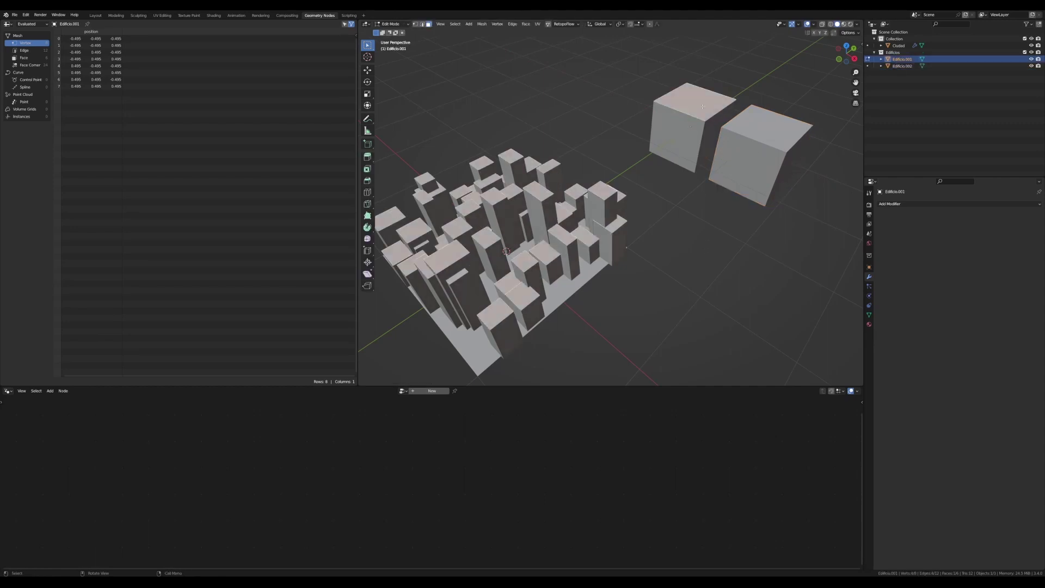
{"action": "key", "text": "i"}
{"action": "left_click", "coordinate": [725, 111]}
{"action": "key", "text": "e"}
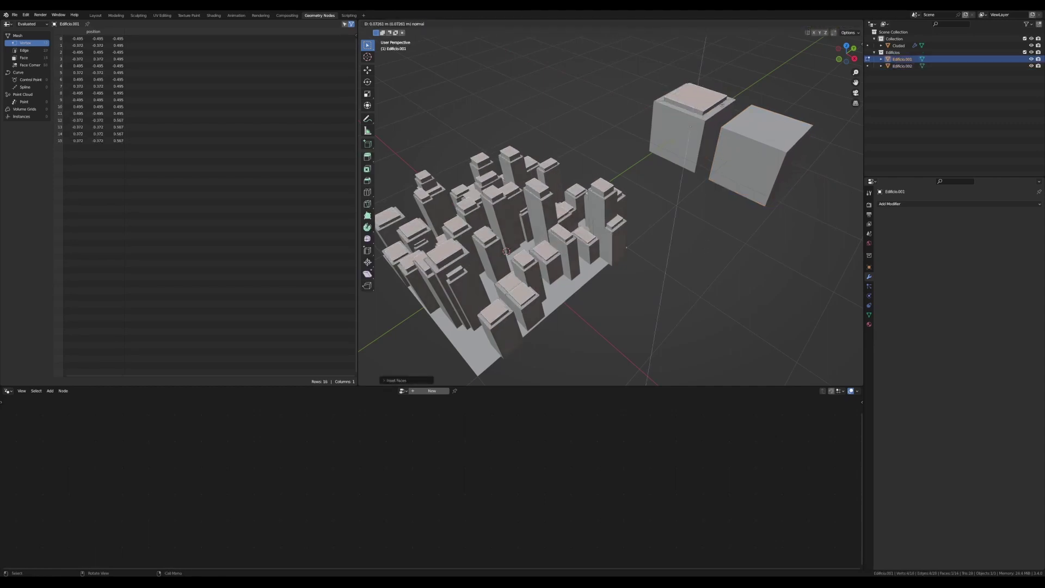
{"action": "left_click", "coordinate": [725, 99]}
Step: Add a second, higher inset-and-extruded tier to Edificio.001's top
{"action": "key", "text": "i"}
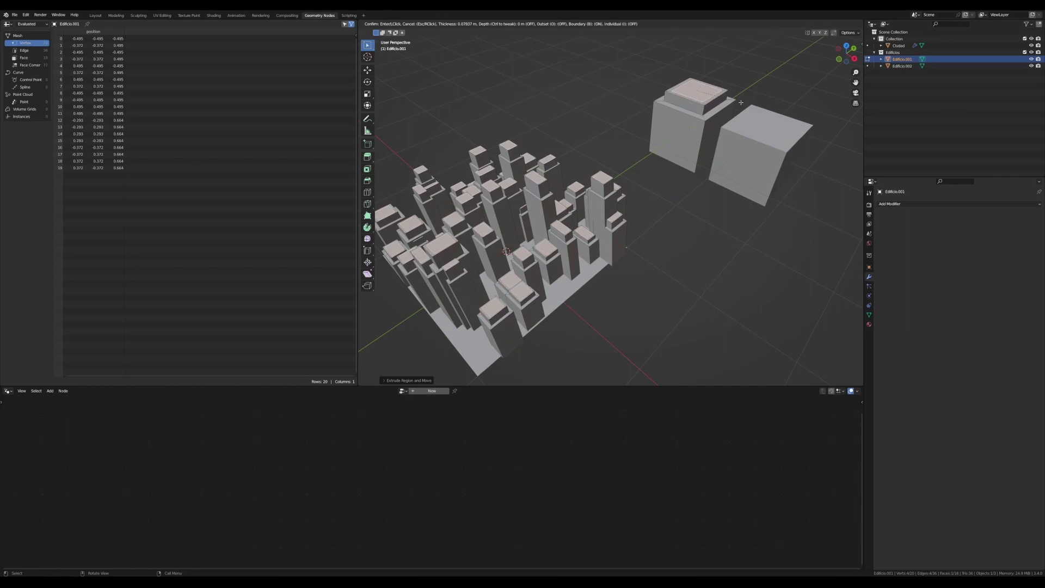
{"action": "left_click", "coordinate": [739, 99]}
{"action": "key", "text": "e"}
{"action": "left_click", "coordinate": [739, 94]}
{"action": "key", "text": "Tab"}
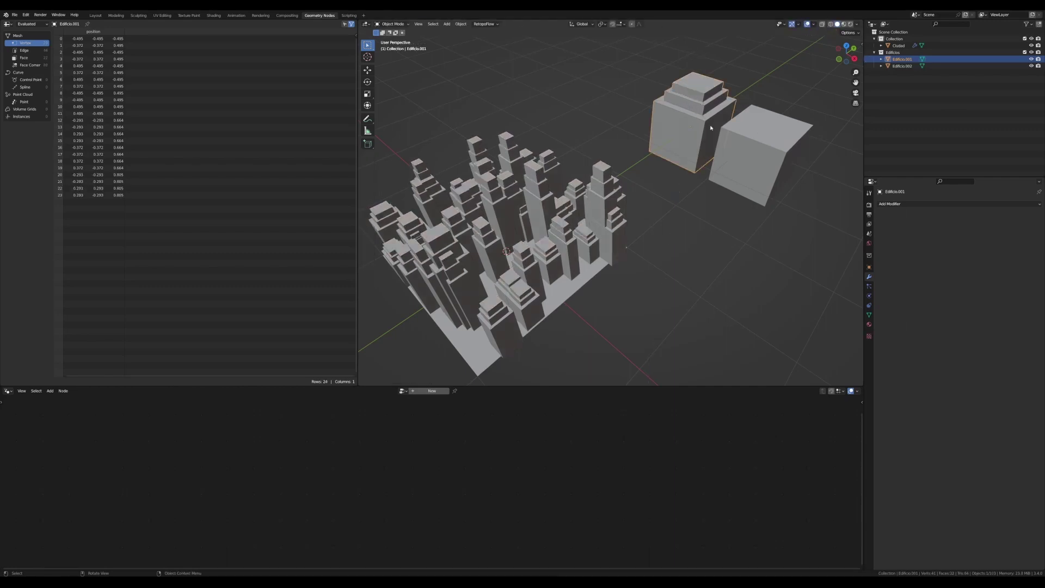
{"action": "left_click", "coordinate": [769, 133]}
{"action": "key", "text": "Tab"}
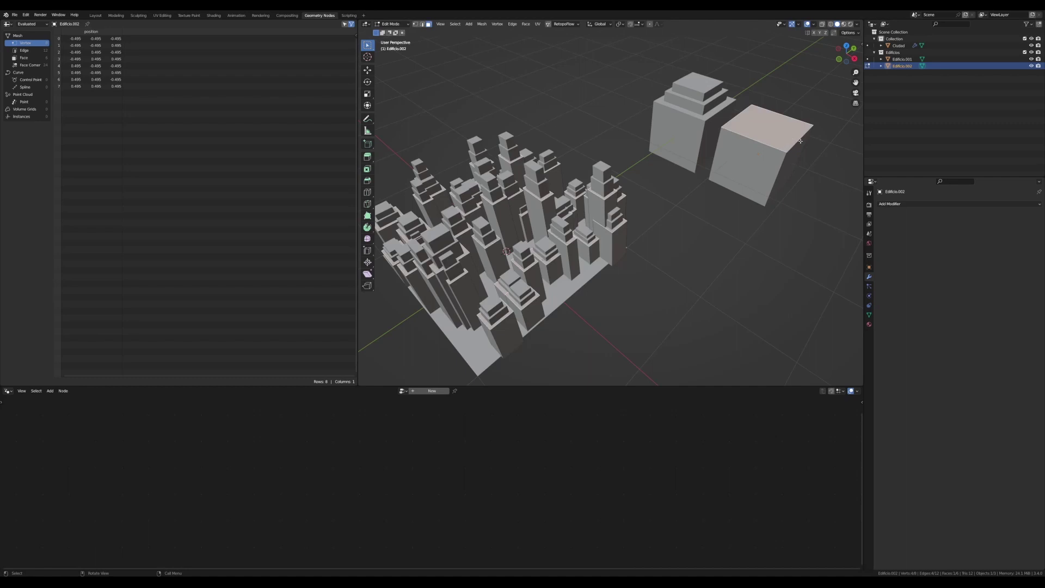
Step: Inset Edificio.002's top face twice, then narrow it and slide it along X
{"action": "key", "text": "i"}
{"action": "left_click", "coordinate": [798, 141]}
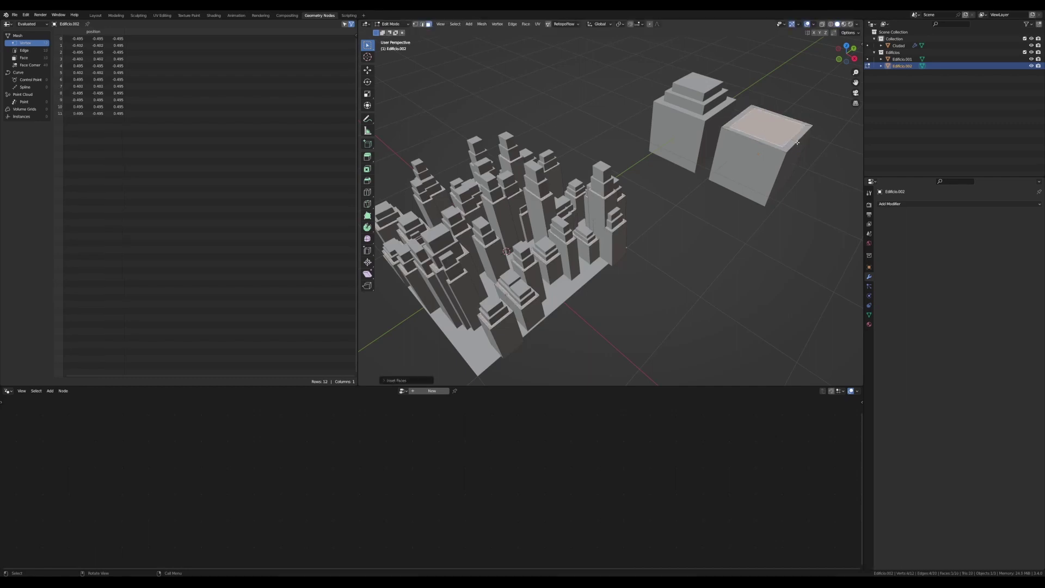
{"action": "key", "text": "i"}
{"action": "left_click", "coordinate": [792, 137]}
{"action": "key", "text": "s"}
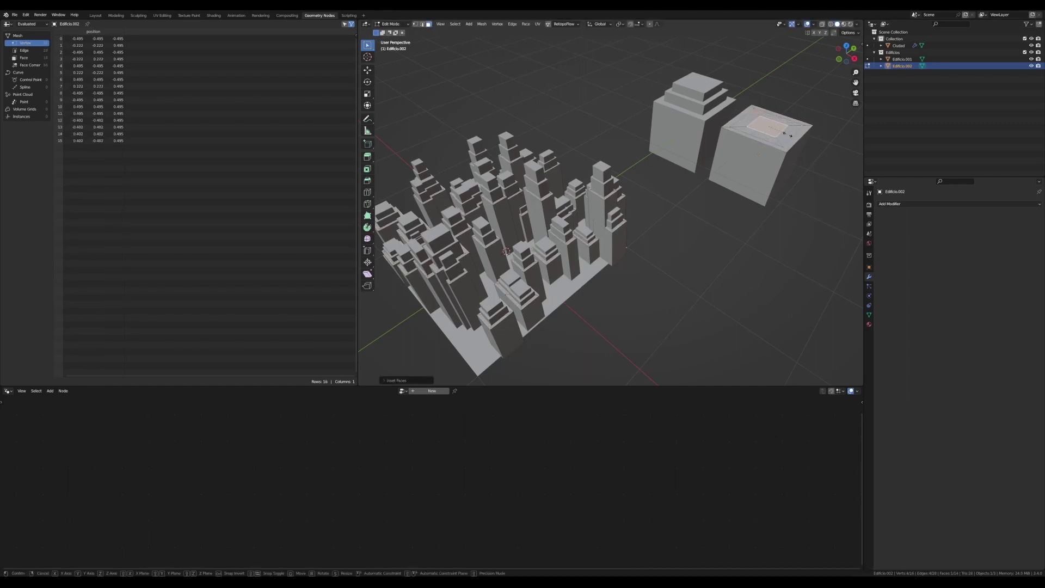
{"action": "key", "text": "x"}
{"action": "left_click", "coordinate": [782, 131]}
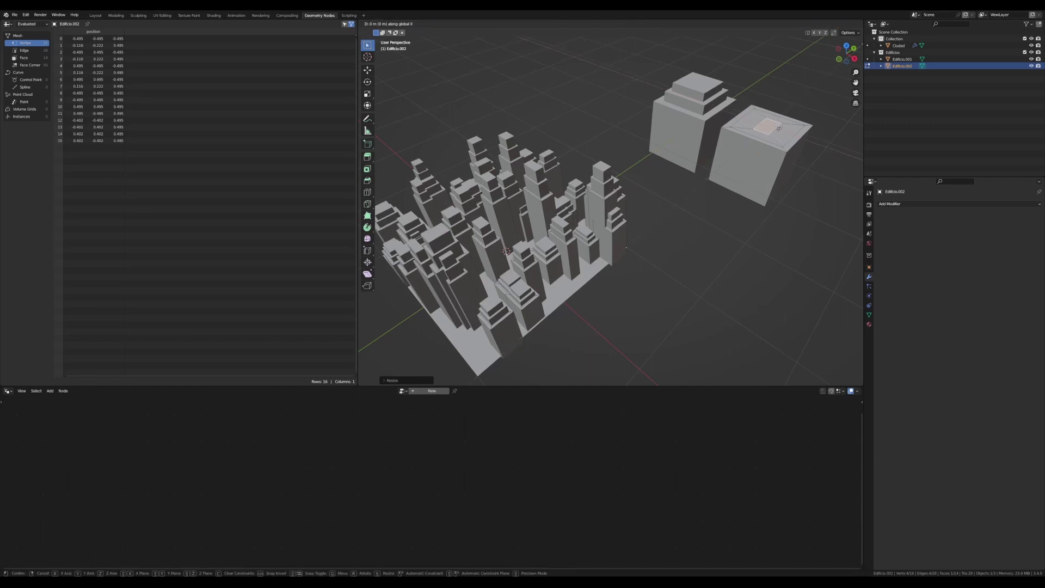
{"action": "key", "text": "g"}
{"action": "key", "text": "x"}
{"action": "left_click", "coordinate": [792, 136]}
Step: Extrude Edificio.002's inner top face into a raised block and leave Edit Mode
{"action": "key", "text": "e"}
{"action": "left_click", "coordinate": [671, 248]}
{"action": "key", "text": "Tab"}
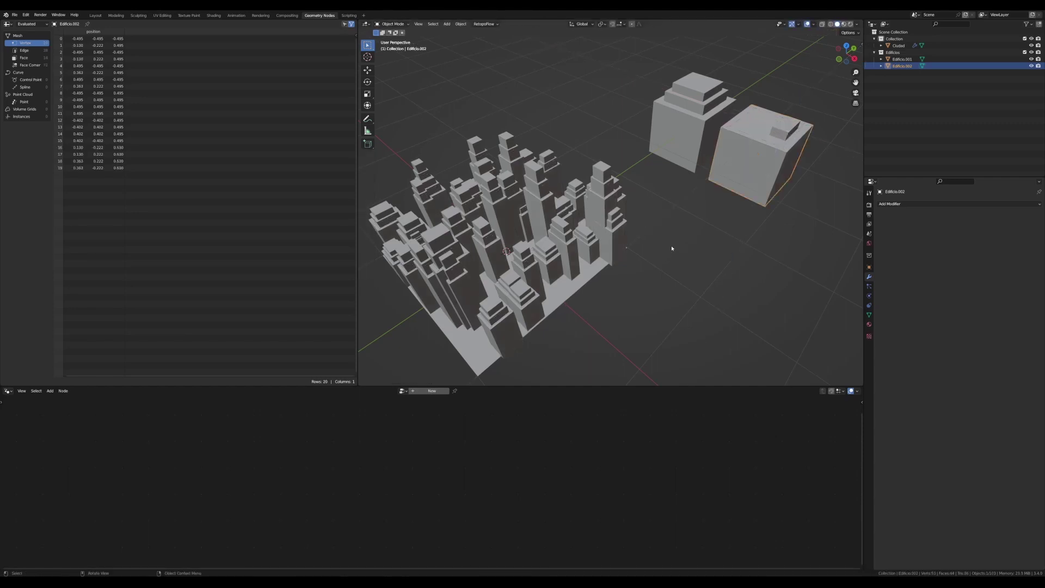
{"action": "left_click", "coordinate": [557, 314]}
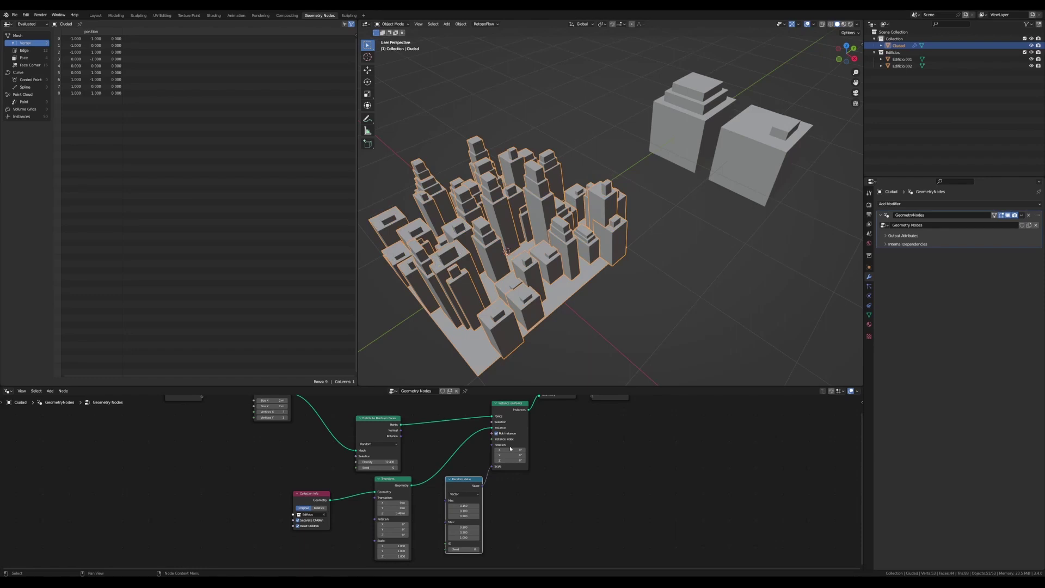
Step: Grow Edificio.001's top selection and scale its upper tiers about 1.11 in X and Y
{"action": "left_click", "coordinate": [709, 120]}
{"action": "key", "text": "Tab"}
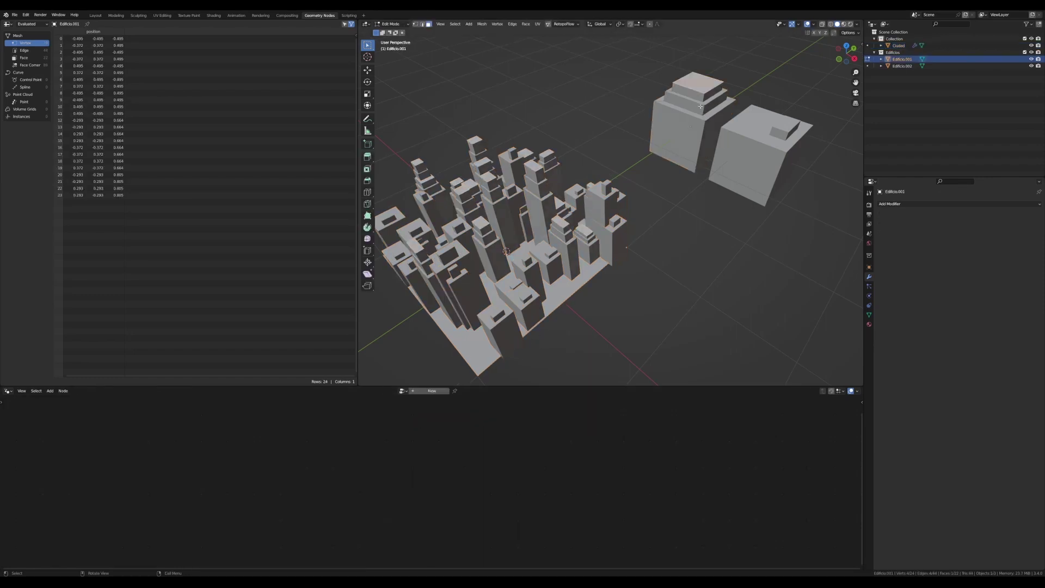
{"action": "key", "text": "ctrl+KP_Add"}
{"action": "key", "text": "ctrl+KP_Add"}
{"action": "key", "text": "ctrl+KP_Add"}
{"action": "key", "text": "s"}
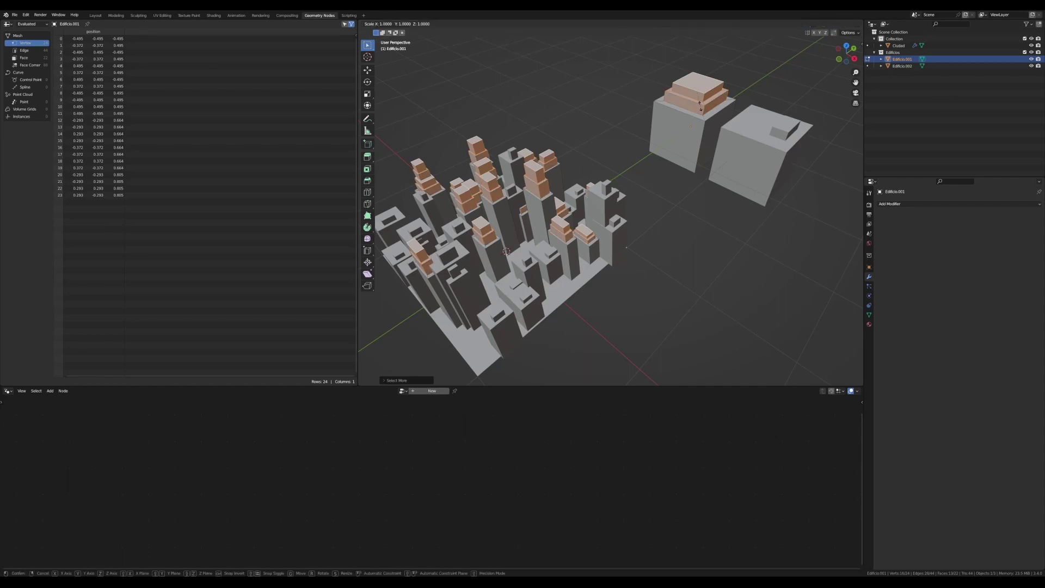
{"action": "key", "text": "shift+z"}
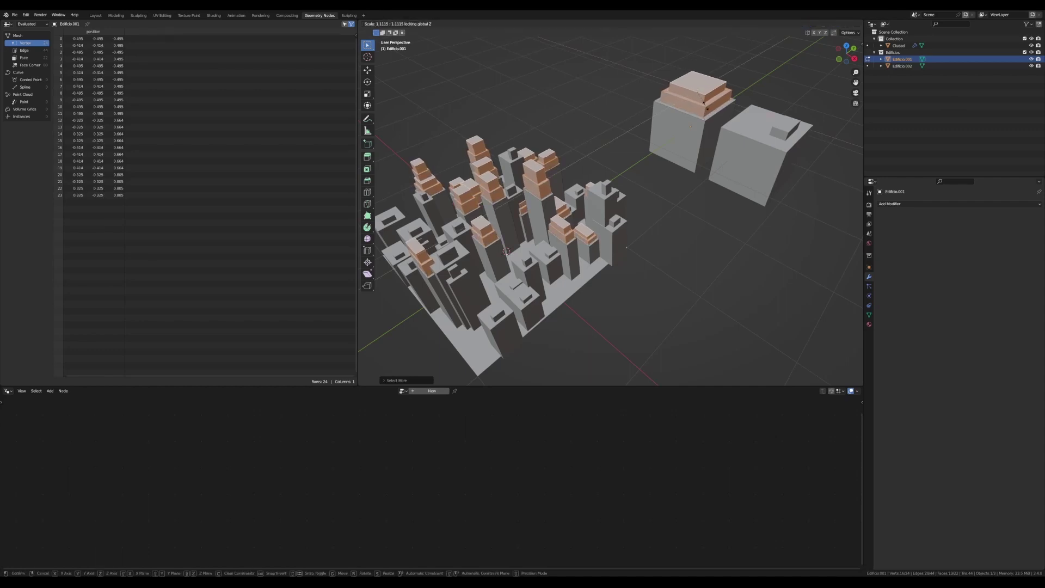
{"action": "left_click", "coordinate": [703, 102]}
{"action": "key", "text": "Tab"}
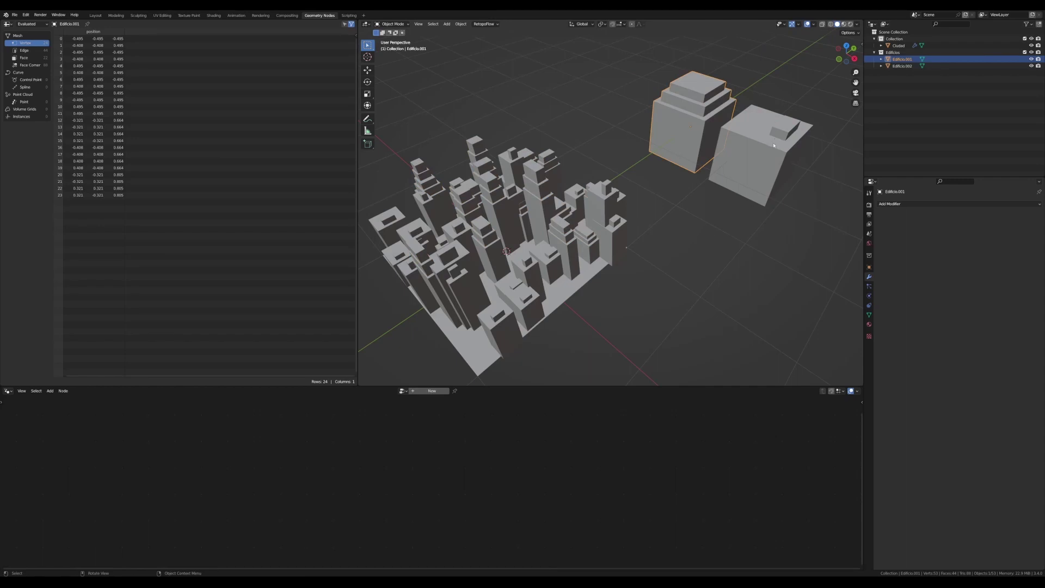
{"action": "left_click", "coordinate": [663, 225]}
{"action": "mouse_move", "coordinate": [662, 226]}
{"action": "middle_mouse_down"}
{"action": "mouse_move", "coordinate": [682, 244]}
{"action": "mouse_move", "coordinate": [741, 173]}
{"action": "middle_mouse_up"}
Step: Duplicate Edificio.002 along X to create Edificio.003
{"action": "left_click", "coordinate": [741, 172]}
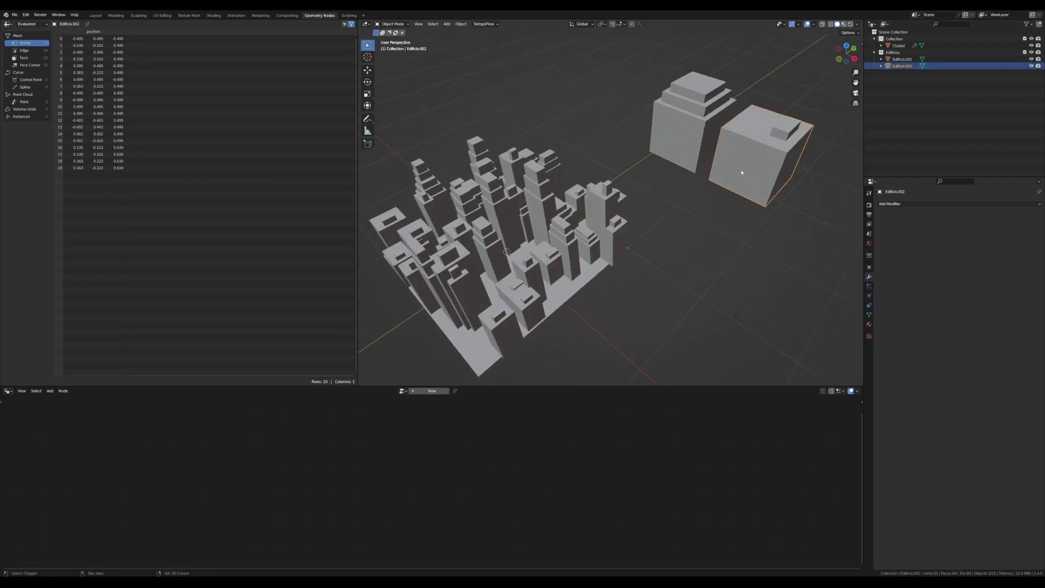
{"action": "key", "text": "shift+d"}
{"action": "key", "text": "x"}
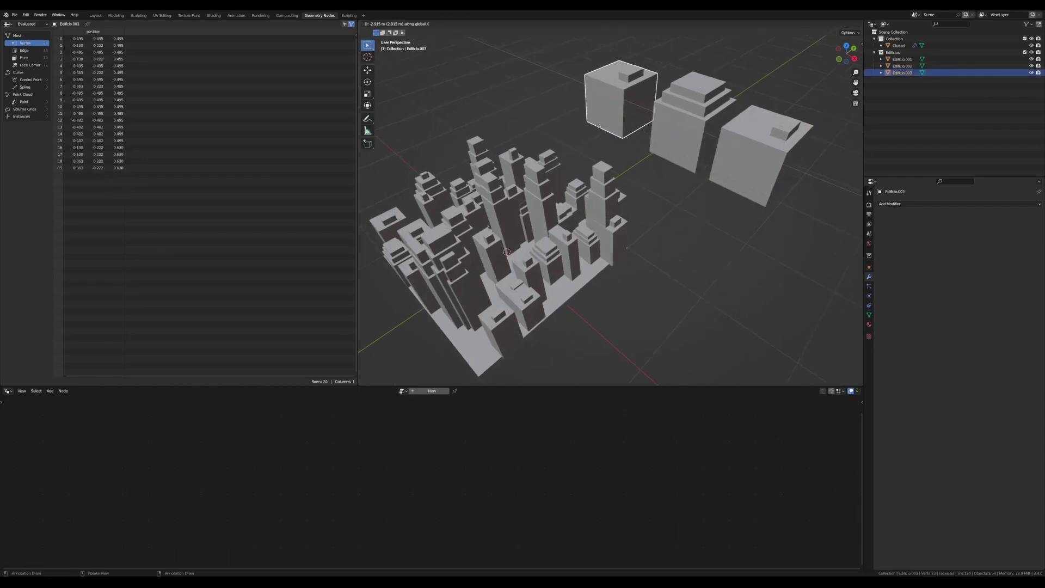
{"action": "left_click", "coordinate": [598, 126]}
Step: Delete Edificio.003's small rooftop box and the leftover top faces
{"action": "key", "text": "Tab"}
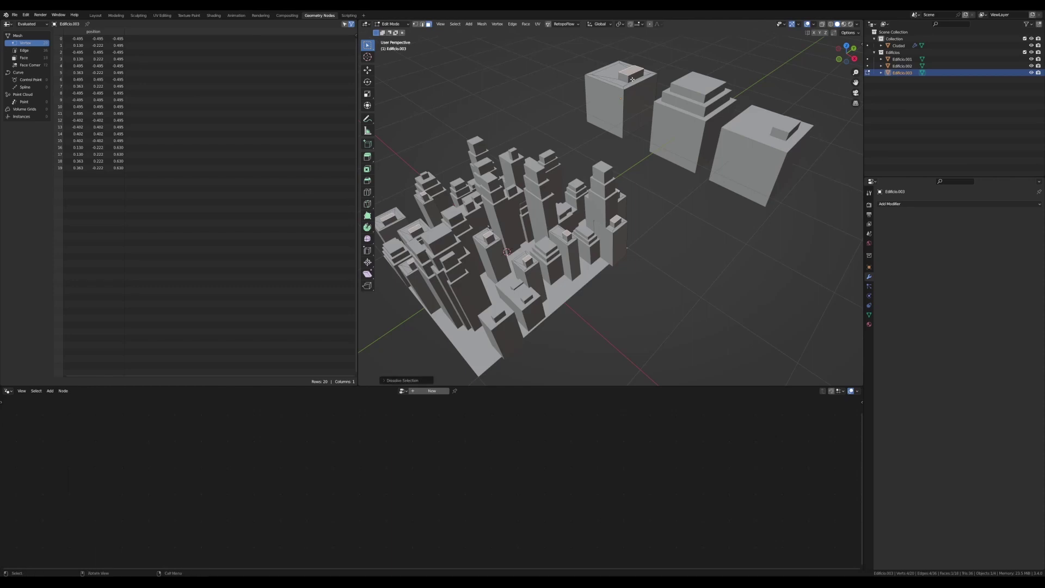
{"action": "key", "text": "x"}
{"action": "left_click", "coordinate": [631, 80]}
{"action": "key", "text": "ctrl+z"}
{"action": "key", "text": "ctrl+shift+z"}
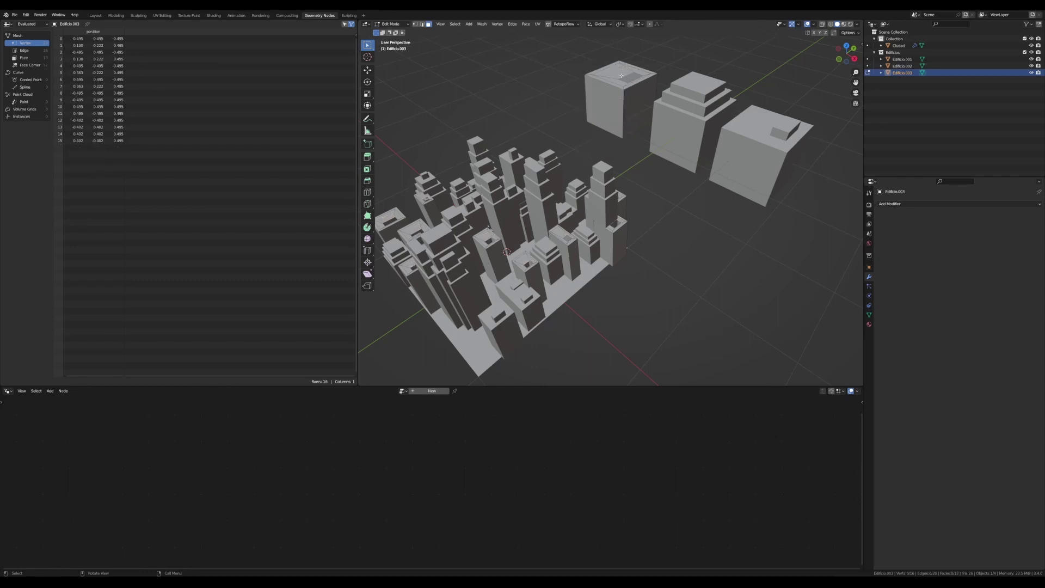
{"action": "key", "text": "2"}
{"action": "key", "text": "x"}
{"action": "left_click", "coordinate": [625, 74]}
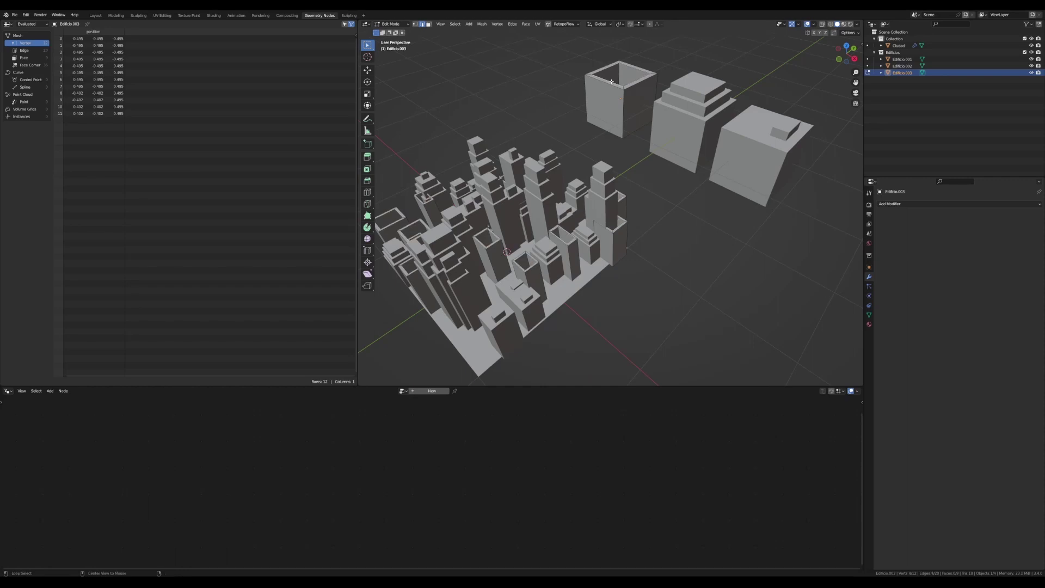
Step: Fill the open top, inset it, and extrude the inset ring into a raised rim
{"action": "key", "text": "f"}
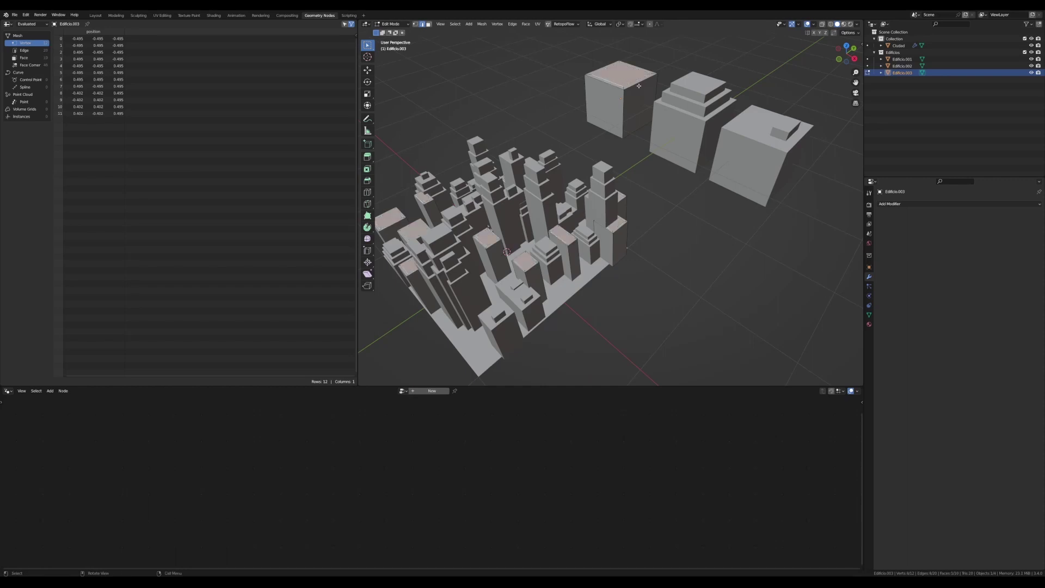
{"action": "key", "text": "i"}
{"action": "left_click", "coordinate": [635, 75]}
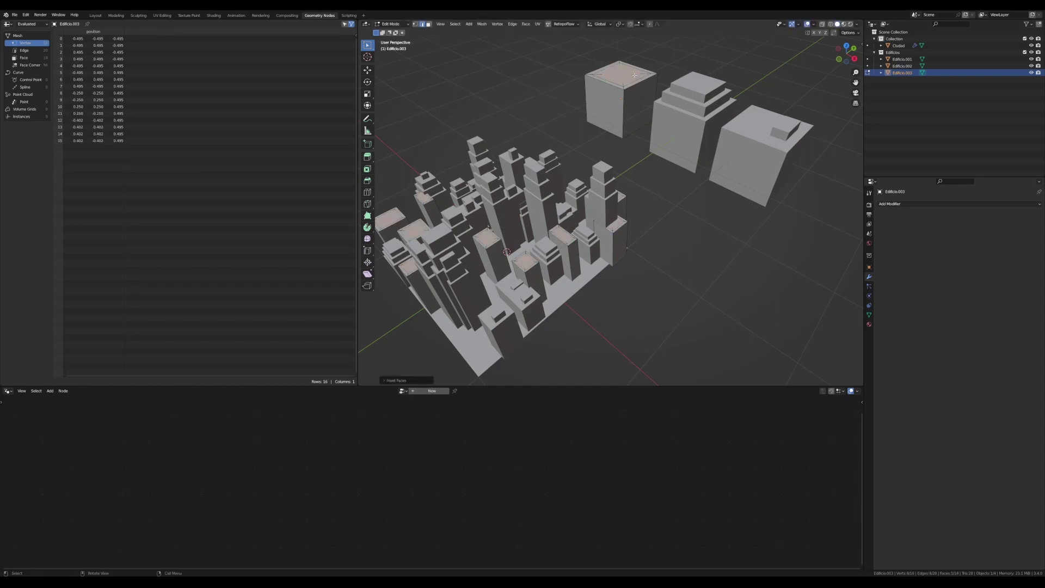
{"action": "left_click", "coordinate": [627, 81], "text": "alt"}
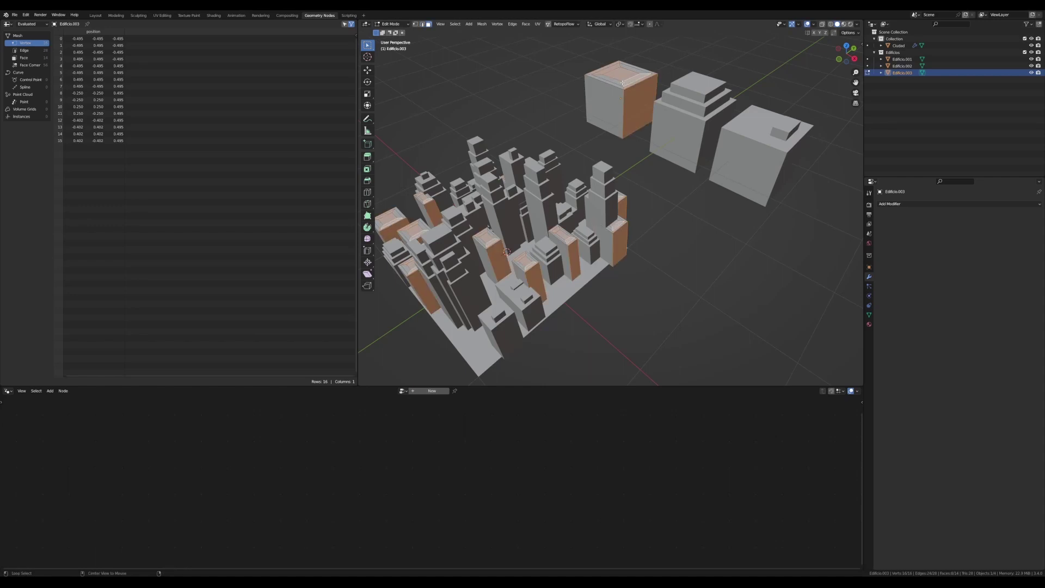
{"action": "left_click", "coordinate": [622, 83], "text": "alt"}
{"action": "key", "text": "e"}
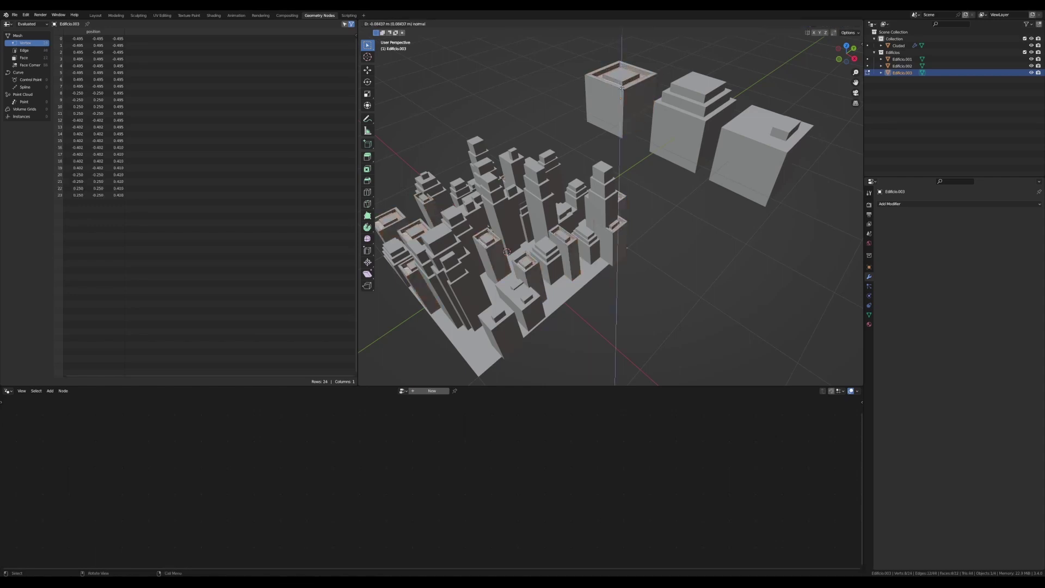
{"action": "left_click", "coordinate": [623, 84]}
{"action": "key", "text": "Tab"}
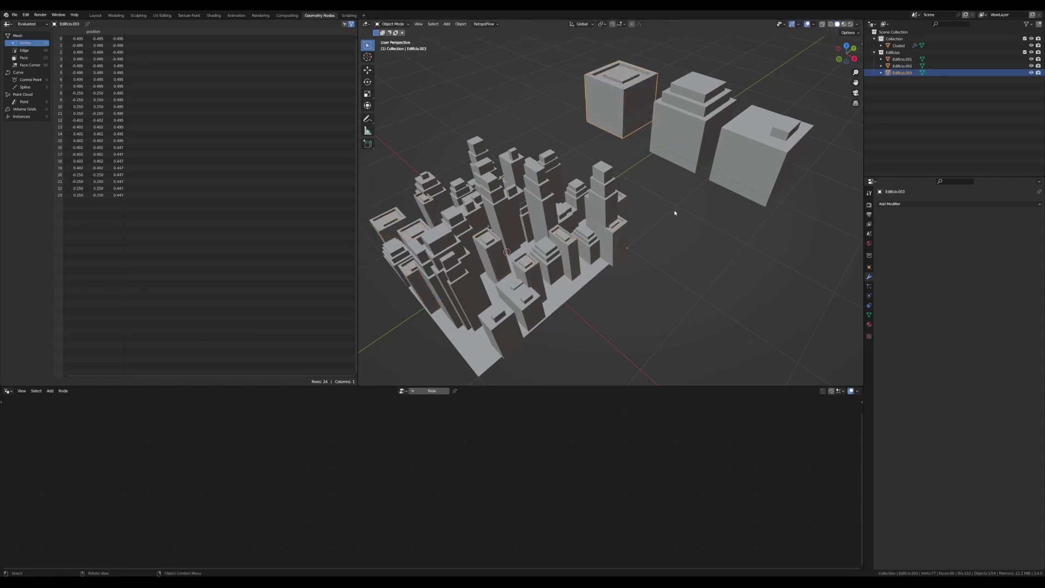
Step: Duplicate the Edificios collection as Edificios.altos and move Edificio.004–006 into a new row
{"action": "scroll", "coordinate": [675, 213], "scroll_direction": "down", "scroll_amount": 2}
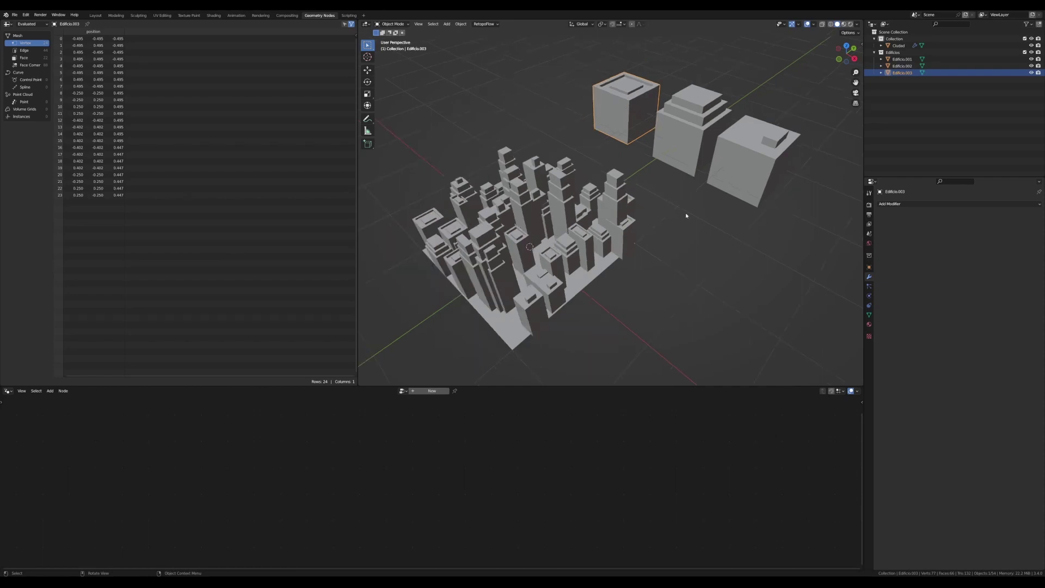
{"action": "left_click", "coordinate": [893, 52]}
{"action": "scroll", "coordinate": [726, 227], "scroll_direction": "down", "scroll_amount": 2}
{"action": "scroll", "coordinate": [680, 245], "scroll_direction": "down", "scroll_amount": 2}
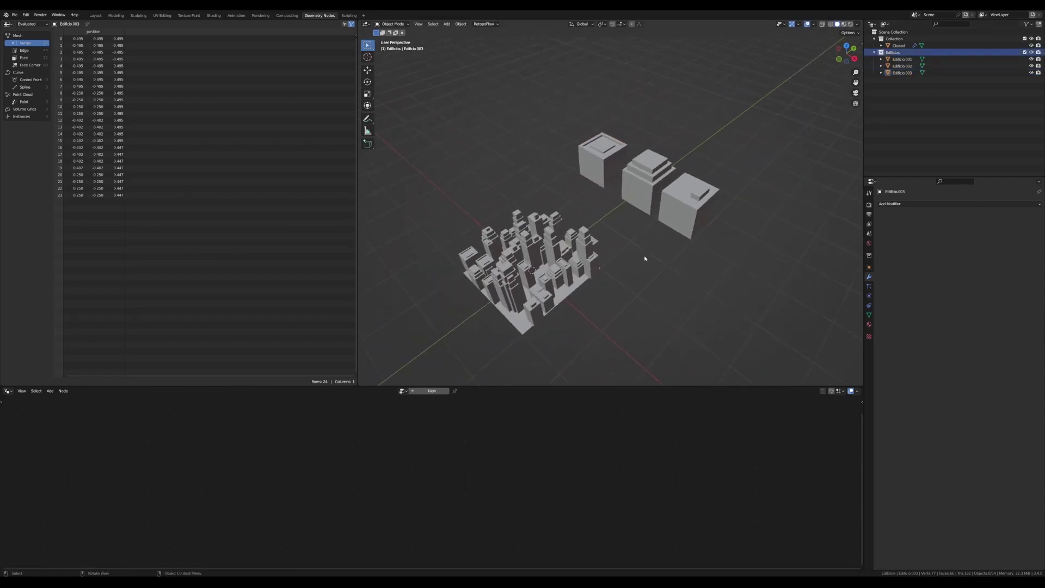
{"action": "right_click", "coordinate": [893, 52]}
{"action": "left_click", "coordinate": [871, 58]}
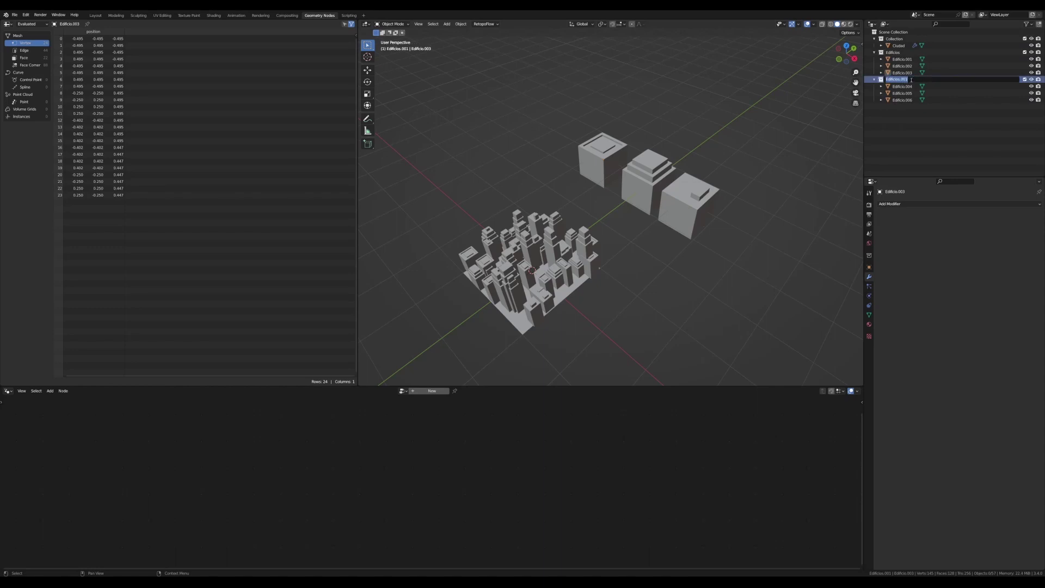
{"action": "double_click", "coordinate": [901, 80]}
{"action": "type", "text": "altos"}
{"action": "key", "text": "Return"}
{"action": "left_click_drag", "start_coordinate": [958, 84], "coordinate": [957, 102]}
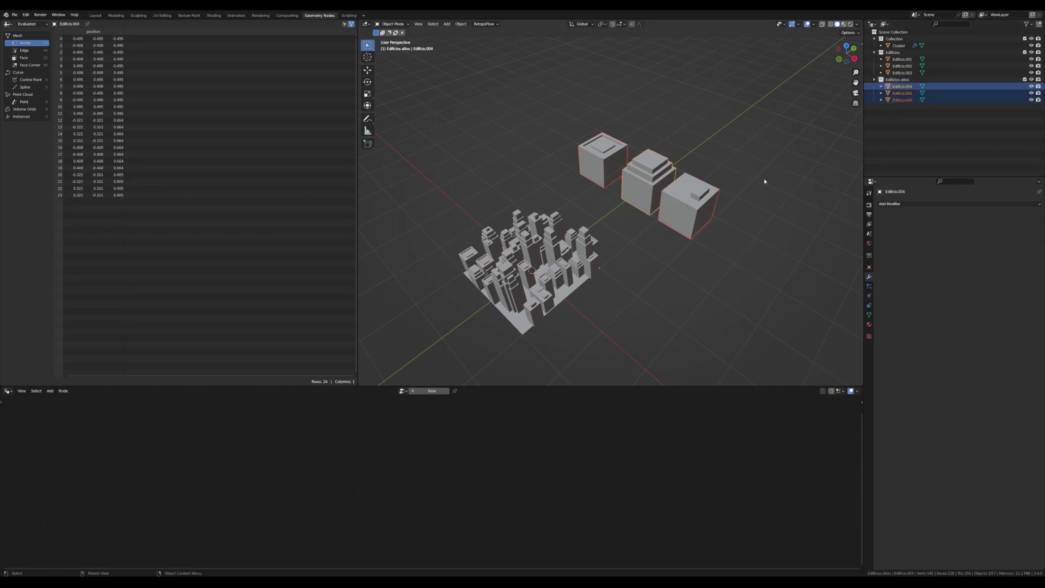
{"action": "key", "text": "g"}
{"action": "left_click", "coordinate": [803, 149]}
Step: Delete Edificio.005's rooftop box and fill its top with a plain flat face
{"action": "left_click", "coordinate": [747, 167]}
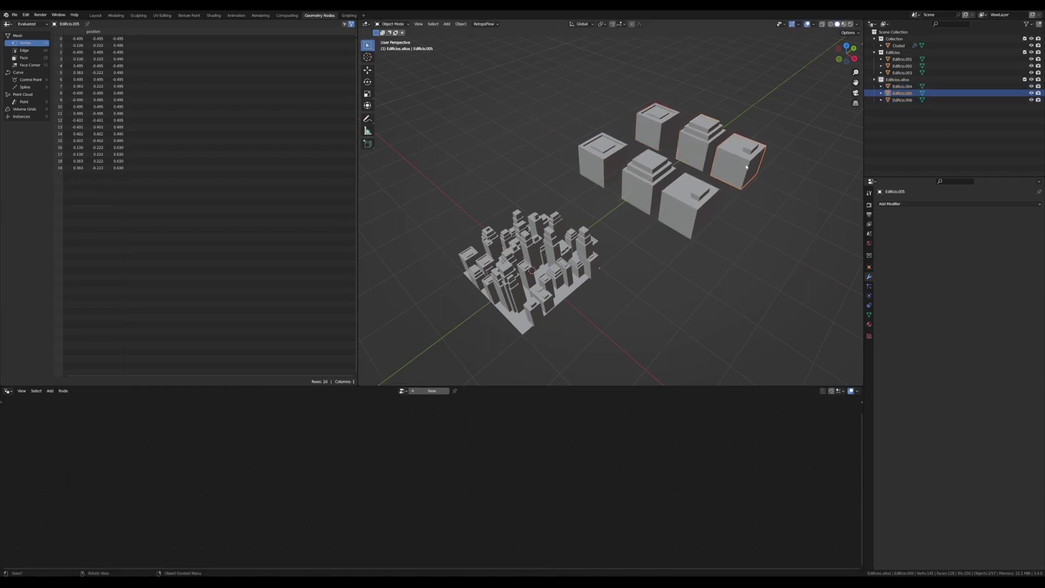
{"action": "key", "text": "Tab"}
{"action": "right_click", "coordinate": [749, 156]}
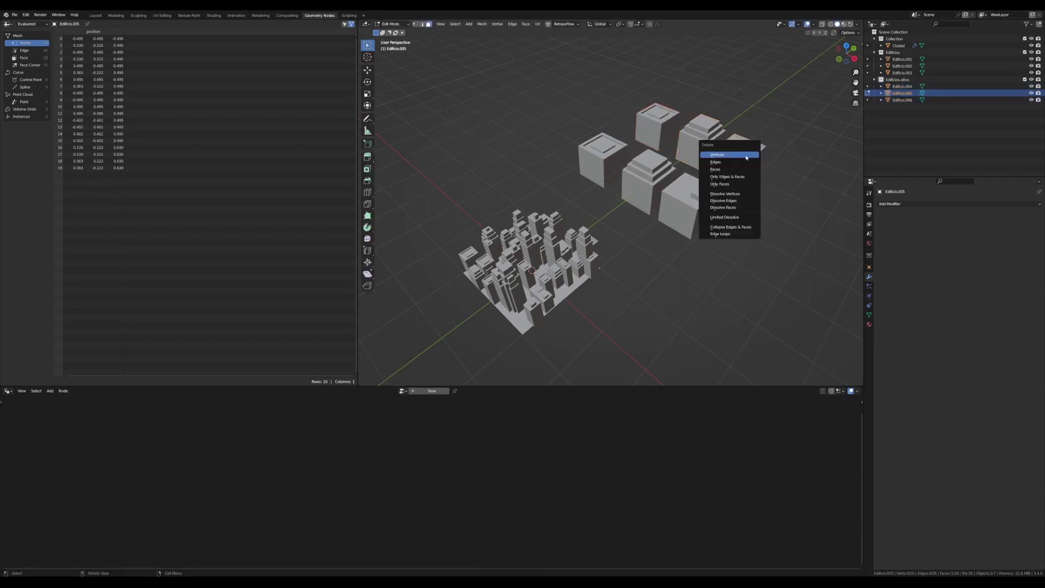
{"action": "key", "text": "Escape"}
{"action": "left_click", "coordinate": [747, 148], "text": "shift"}
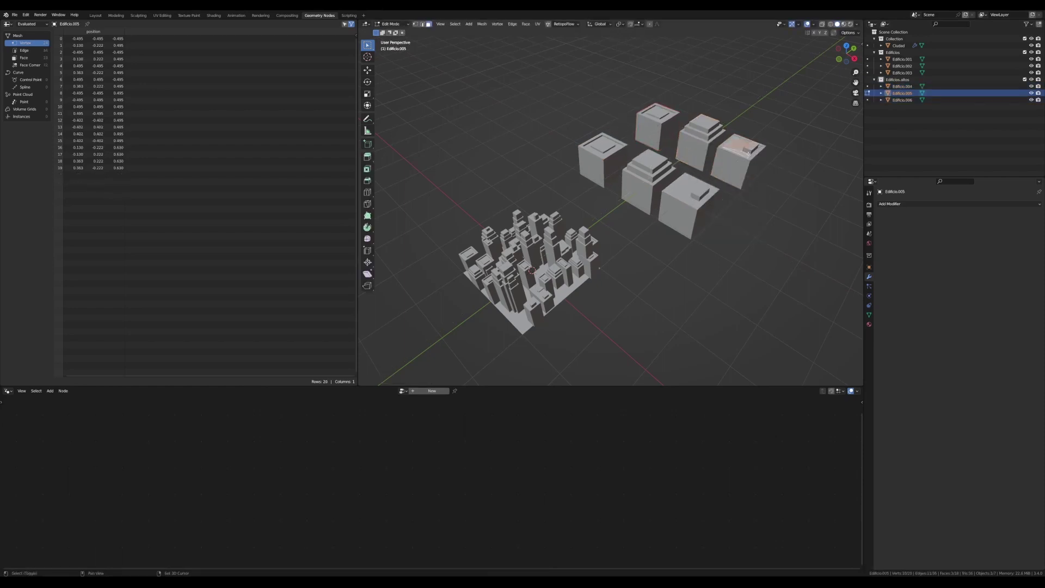
{"action": "left_click", "coordinate": [740, 147], "text": "shift"}
{"action": "key", "text": "x"}
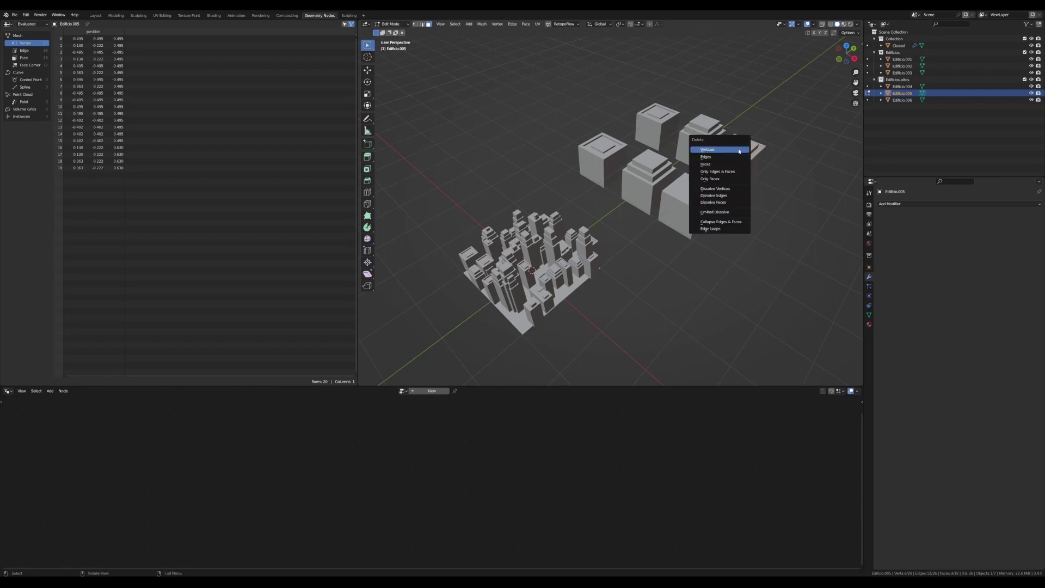
{"action": "left_click", "coordinate": [739, 151]}
{"action": "key", "text": "x"}
{"action": "left_click", "coordinate": [745, 152]}
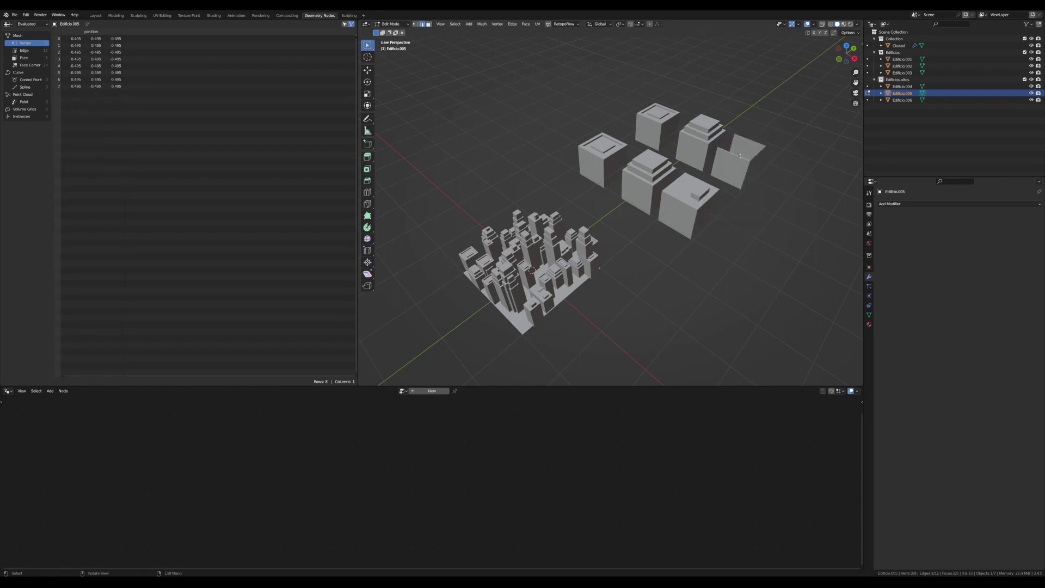
{"action": "left_click", "coordinate": [740, 155], "text": "alt"}
{"action": "key", "text": "f"}
{"action": "key", "text": "Tab"}
Step: Duplicate Ciudad's building-scatter nodes and place the copy below the originals
{"action": "left_click", "coordinate": [524, 329]}
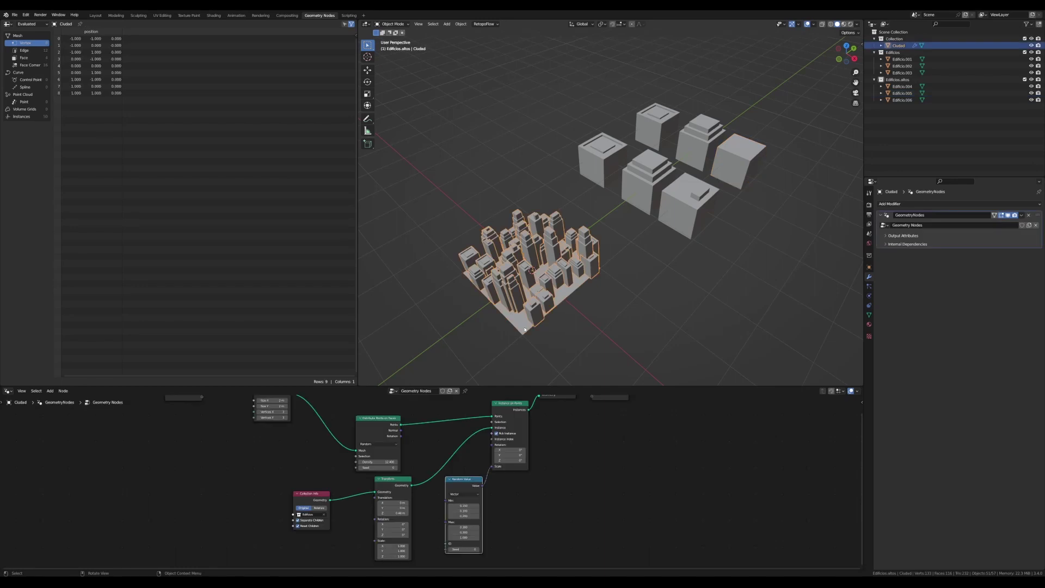
{"action": "scroll", "coordinate": [490, 478], "scroll_direction": "down", "scroll_amount": 3}
{"action": "left_click_drag", "start_coordinate": [385, 438], "coordinate": [607, 543]}
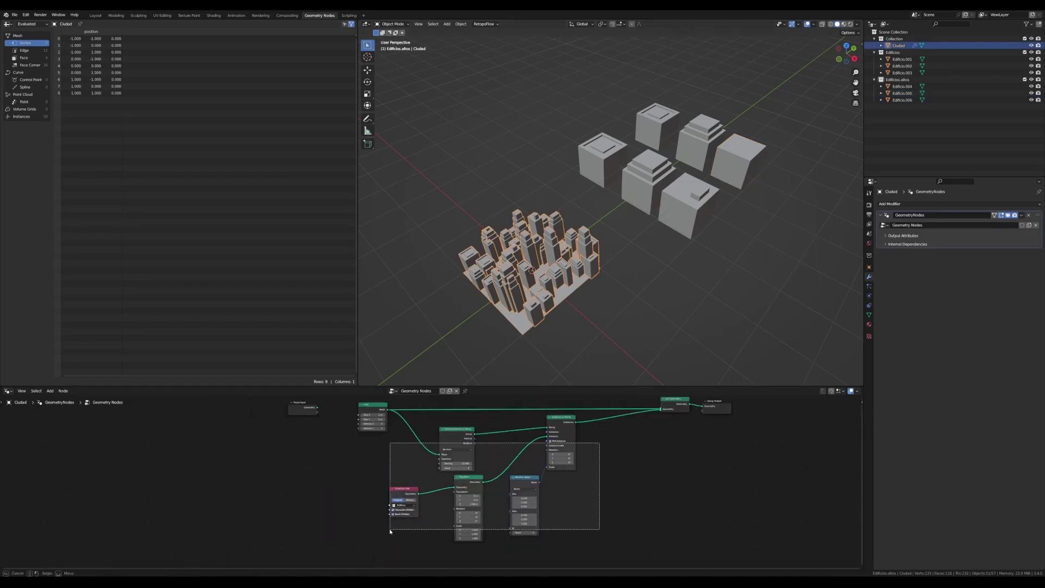
{"action": "key", "text": "shift+d"}
{"action": "scroll", "coordinate": [490, 517], "scroll_direction": "down", "scroll_amount": 2}
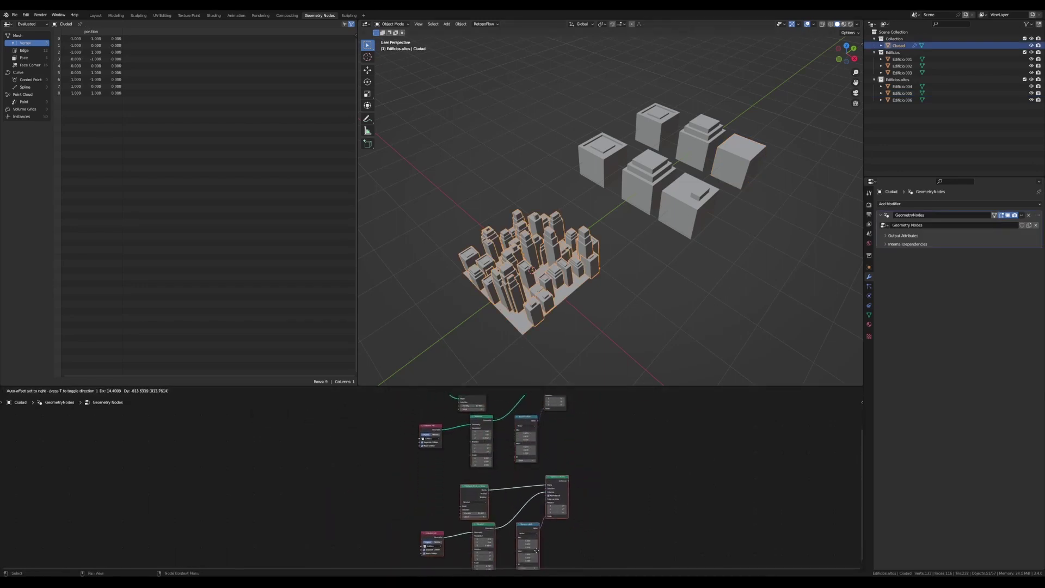
{"action": "left_click", "coordinate": [475, 523]}
{"action": "scroll", "coordinate": [475, 522], "scroll_direction": "up", "scroll_amount": 2}
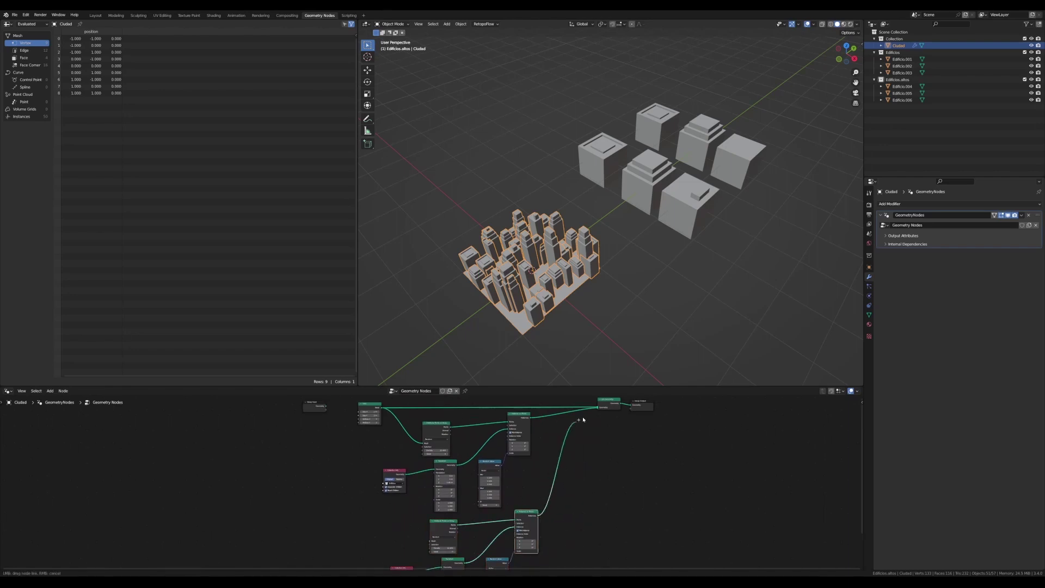
{"action": "middle_click_drag", "start_coordinate": [598, 422], "coordinate": [602, 427]}
Step: Connect the copied Instance on Points to Join Geometry and the Grid mesh to the new Distribute node
{"action": "left_click_drag", "start_coordinate": [536, 520], "coordinate": [598, 412]}
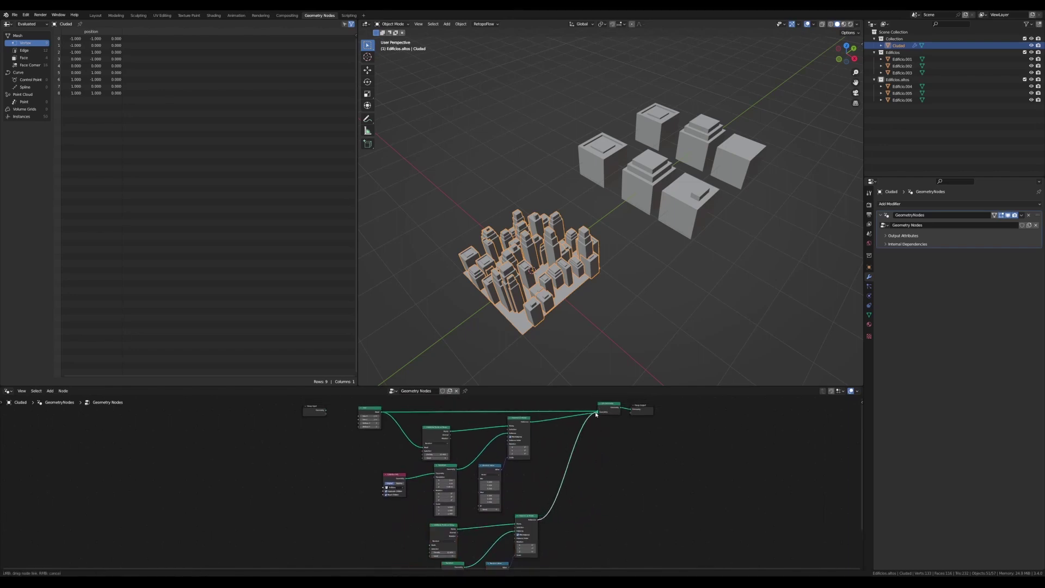
{"action": "middle_click_drag", "start_coordinate": [465, 543], "coordinate": [582, 488]}
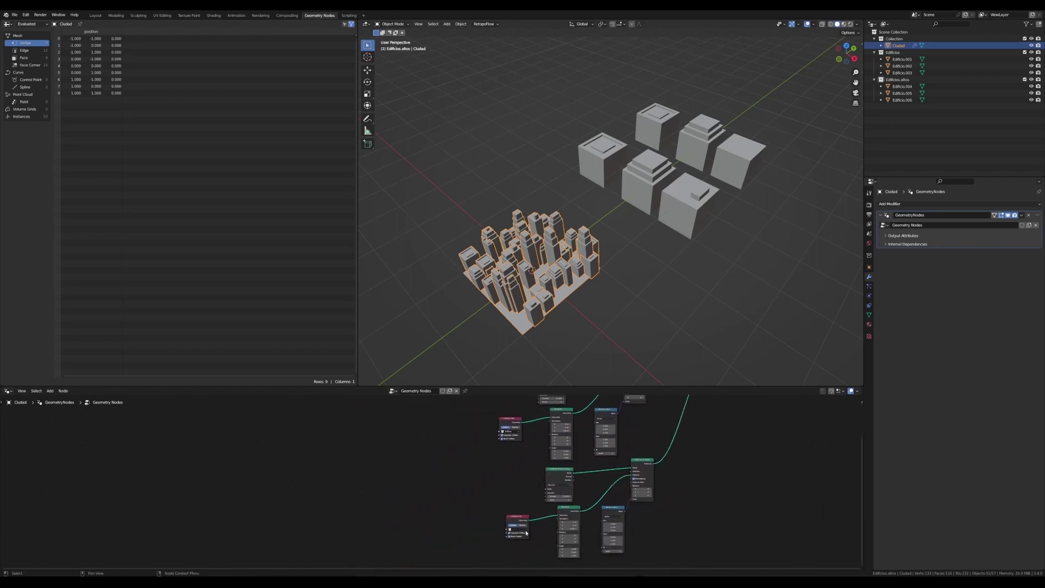
{"action": "middle_click_drag", "start_coordinate": [526, 533], "coordinate": [502, 581]}
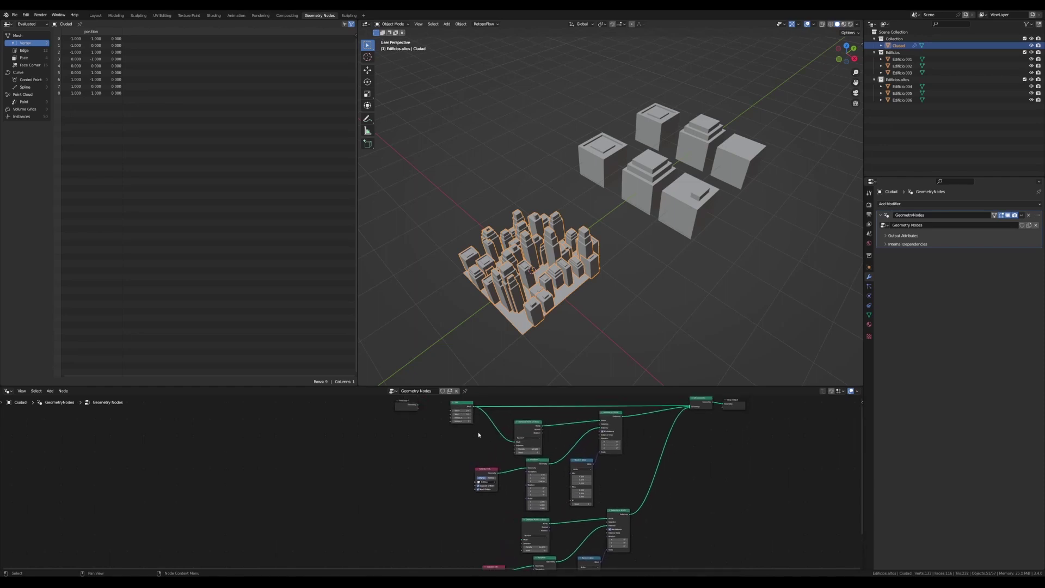
{"action": "left_click_drag", "start_coordinate": [472, 407], "coordinate": [521, 538]}
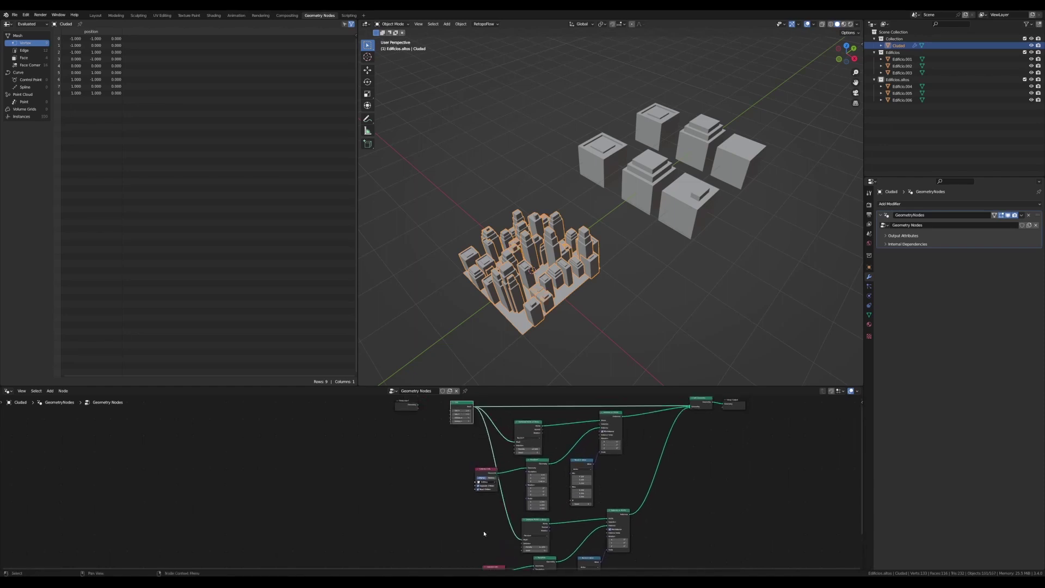
Step: Set the copied Random Value's Max Z to 1.000 and lower Density, giving 83 instances
{"action": "middle_click_drag", "start_coordinate": [683, 497], "coordinate": [629, 515]}
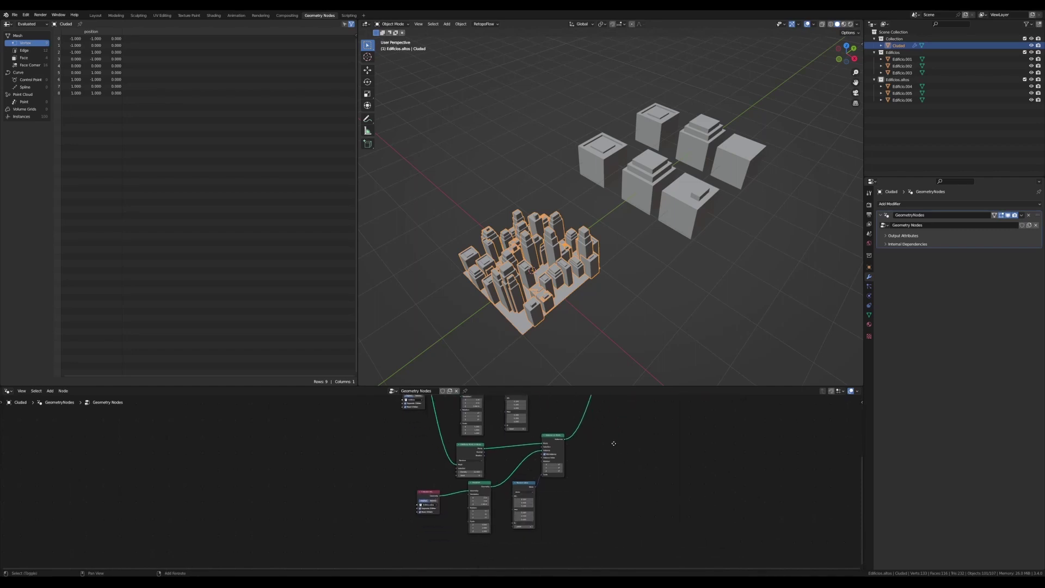
{"action": "scroll", "coordinate": [527, 495], "scroll_direction": "up", "scroll_amount": 2}
{"action": "scroll", "coordinate": [527, 495], "scroll_direction": "up", "scroll_amount": 2}
{"action": "key", "text": "Return"}
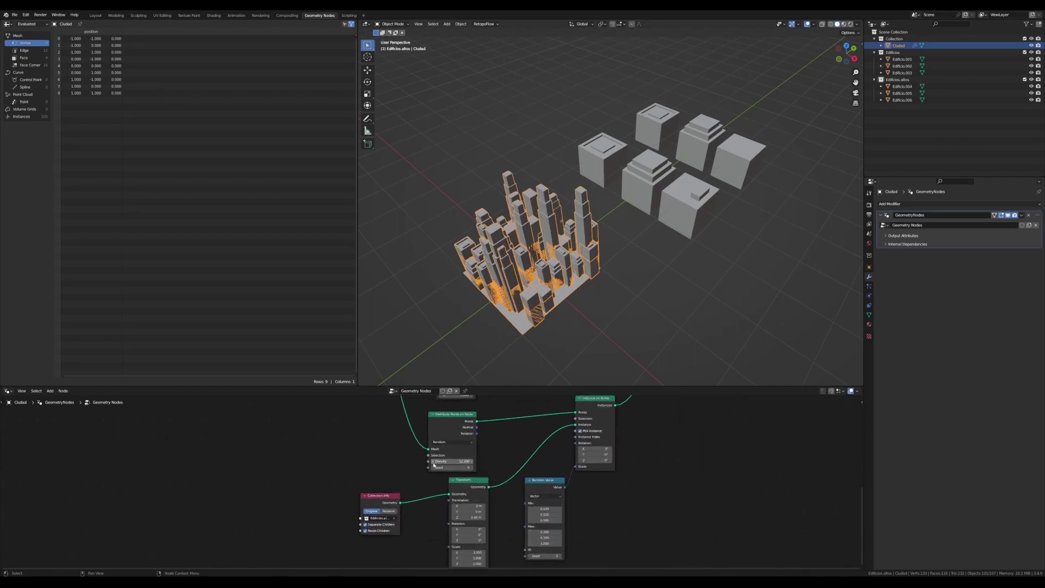
{"action": "left_click_drag", "start_coordinate": [434, 462], "coordinate": [460, 462]}
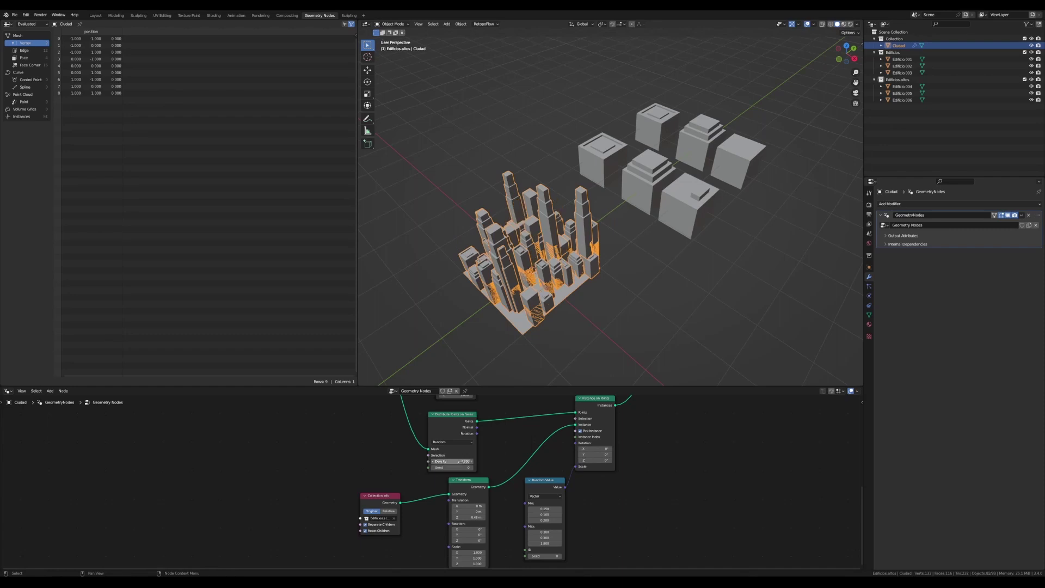
Step: Bevel the plain cube's corner edge, then inset and extrude its top upward
{"action": "left_click", "coordinate": [745, 177]}
{"action": "key", "text": "Tab"}
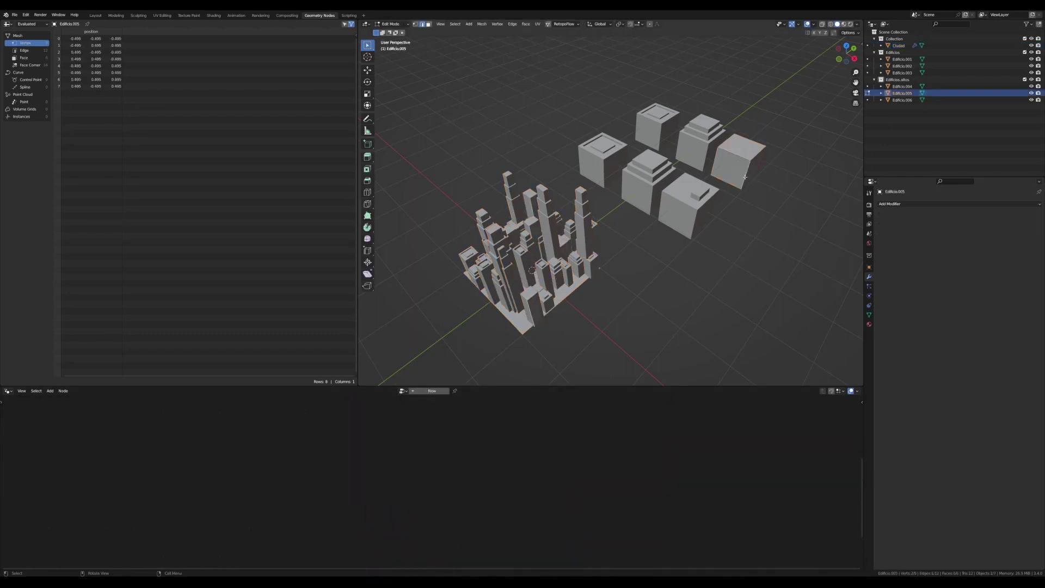
{"action": "key", "text": "ctrl+b"}
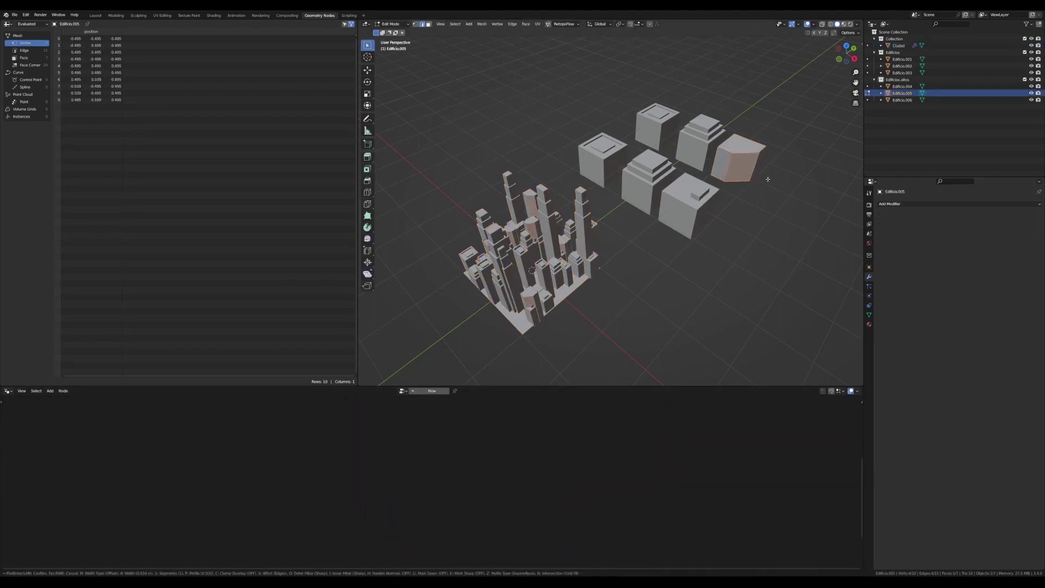
{"action": "left_click", "coordinate": [744, 139]}
{"action": "left_click", "coordinate": [738, 143]}
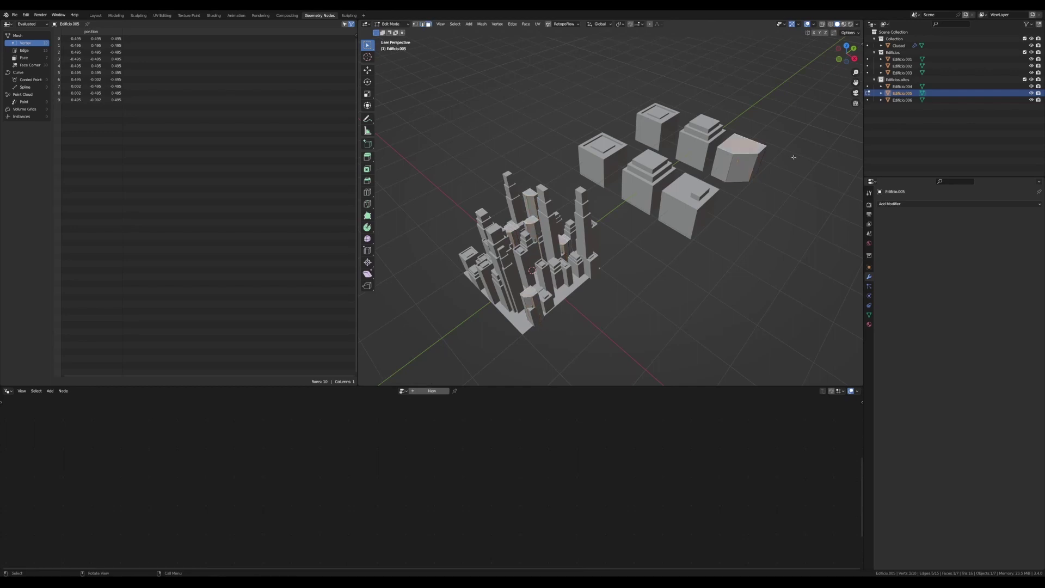
{"action": "key", "text": "i"}
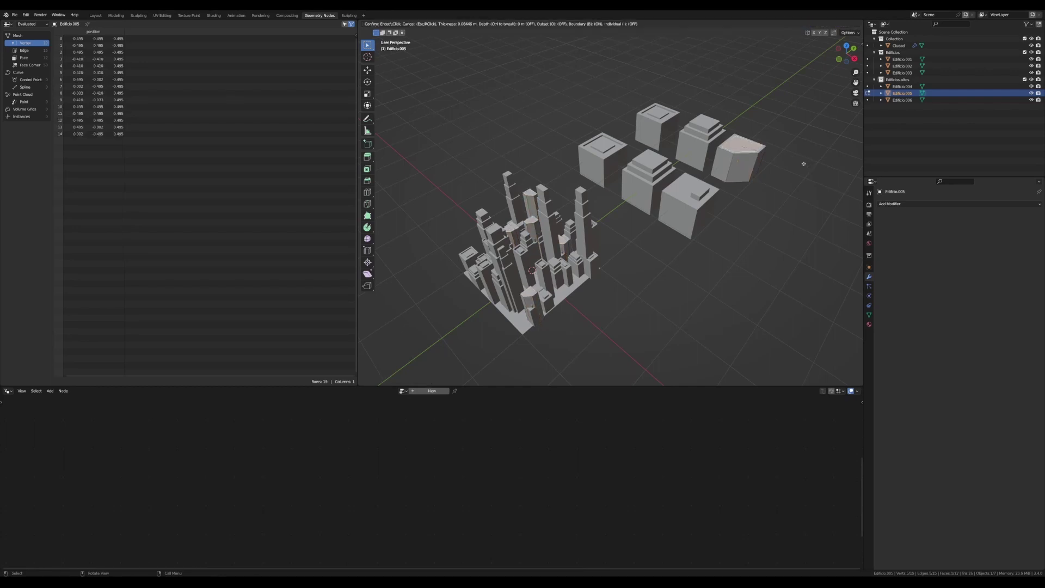
{"action": "left_click", "coordinate": [806, 162]}
{"action": "key", "text": "e"}
{"action": "left_click", "coordinate": [805, 160]}
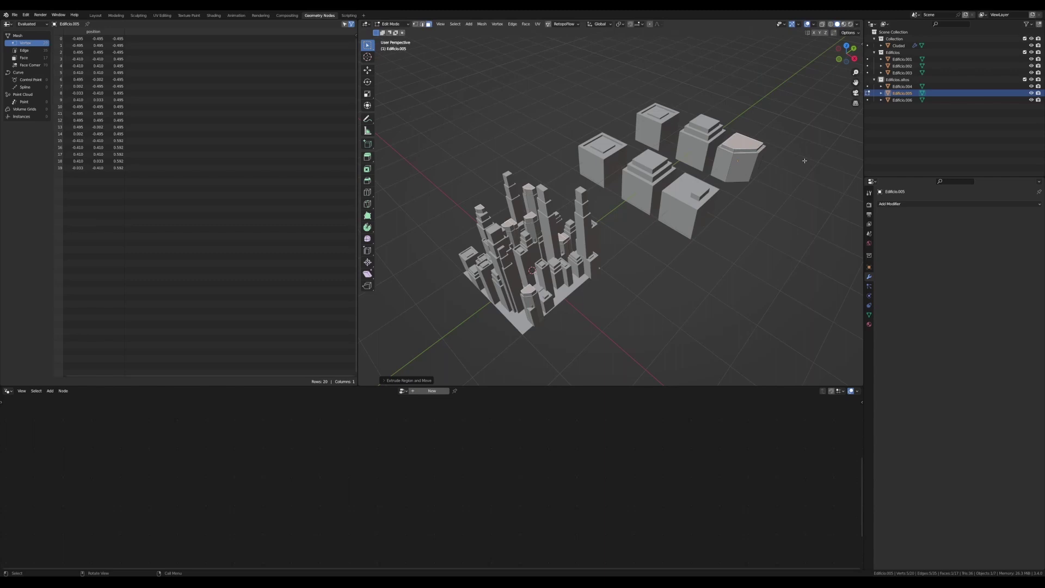
Step: Add a centered loop cut to the next building and scale the loop vertically
{"action": "left_click", "coordinate": [655, 121]}
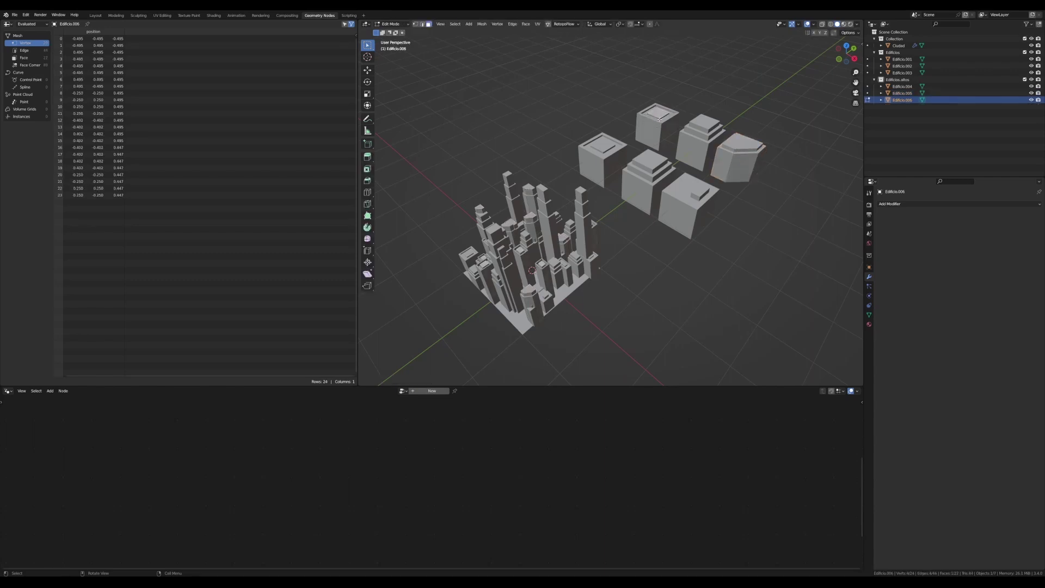
{"action": "scroll", "coordinate": [659, 119], "scroll_direction": "up", "scroll_amount": 3}
{"action": "scroll", "coordinate": [663, 136], "scroll_direction": "down", "scroll_amount": 1}
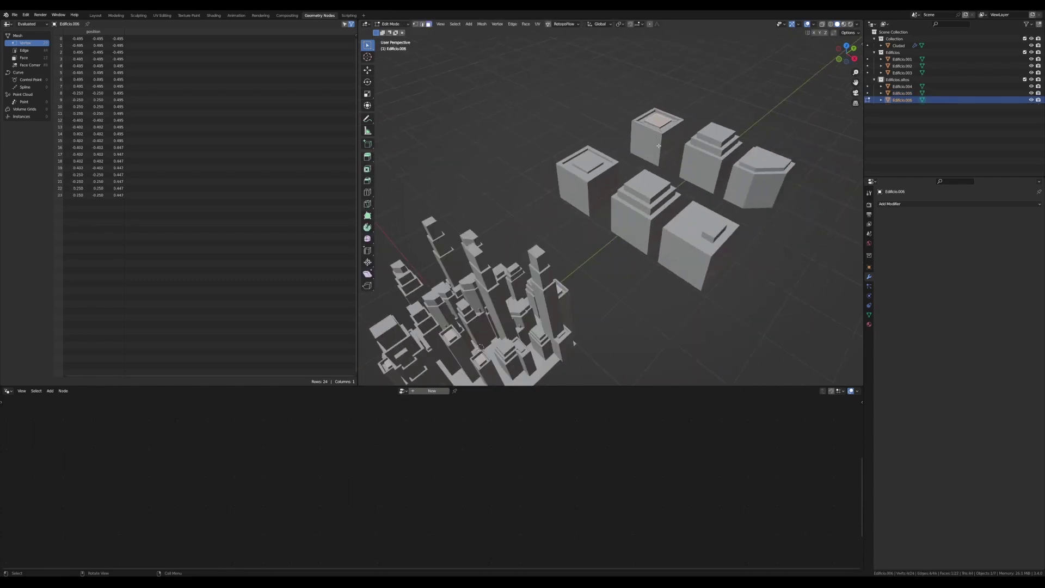
{"action": "key", "text": "ctrl+r"}
{"action": "left_click", "coordinate": [661, 140]}
{"action": "right_click", "coordinate": [661, 140]}
{"action": "key", "text": "s"}
{"action": "key", "text": "shift+z"}
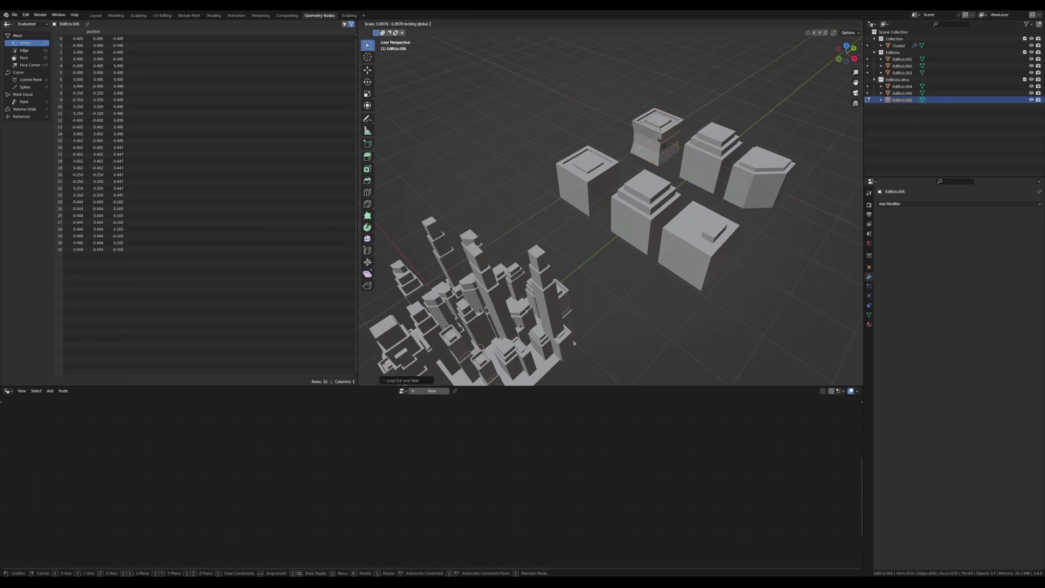
{"action": "key", "text": "z"}
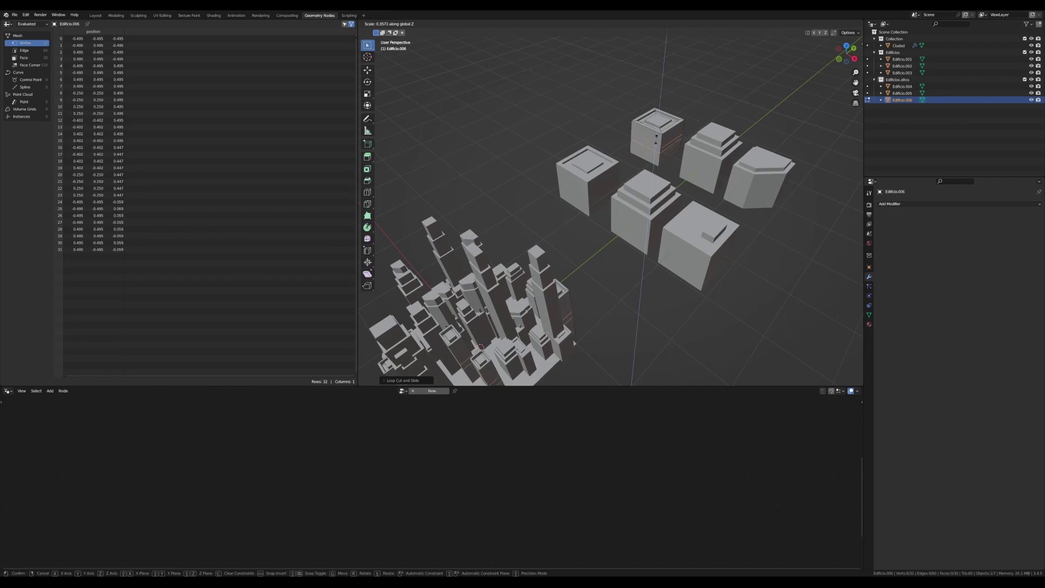
{"action": "left_click", "coordinate": [656, 139]}
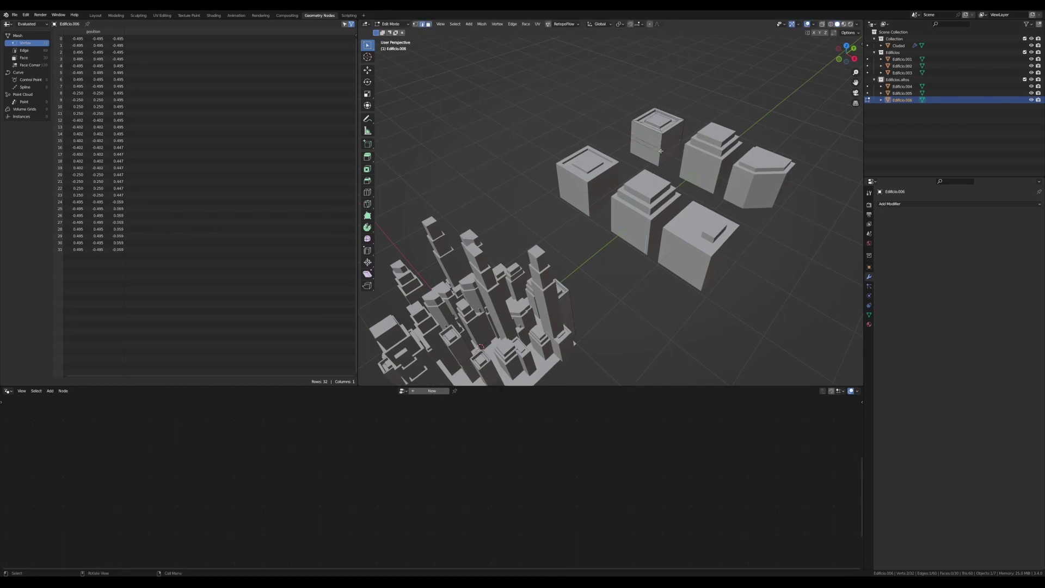
Step: Shrink the loop band's faces inward with Alt+E to form a recessed ledge
{"action": "left_click", "coordinate": [660, 150], "text": "alt"}
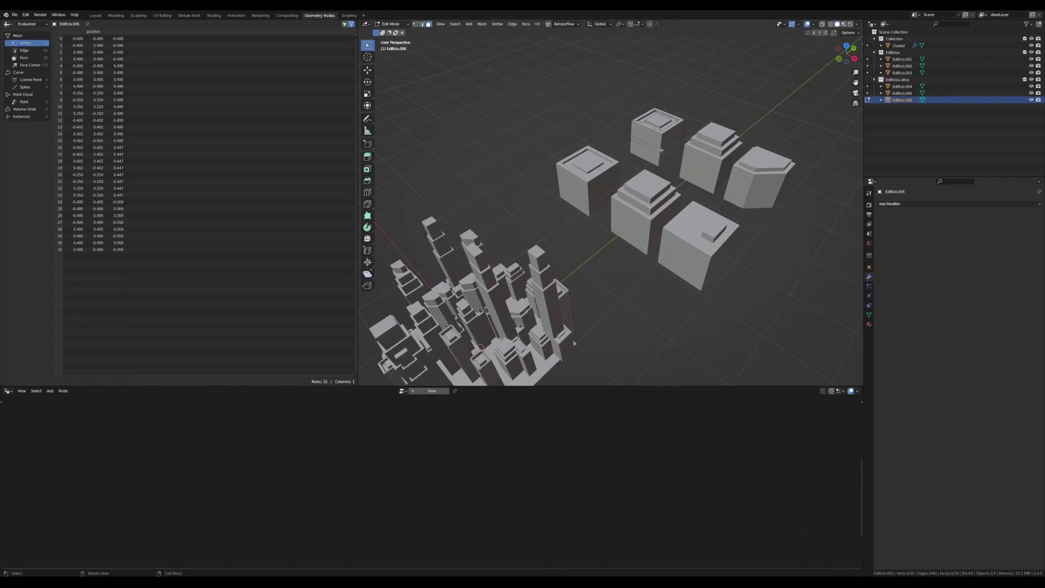
{"action": "key", "text": "alt+e"}
{"action": "left_click", "coordinate": [711, 166]}
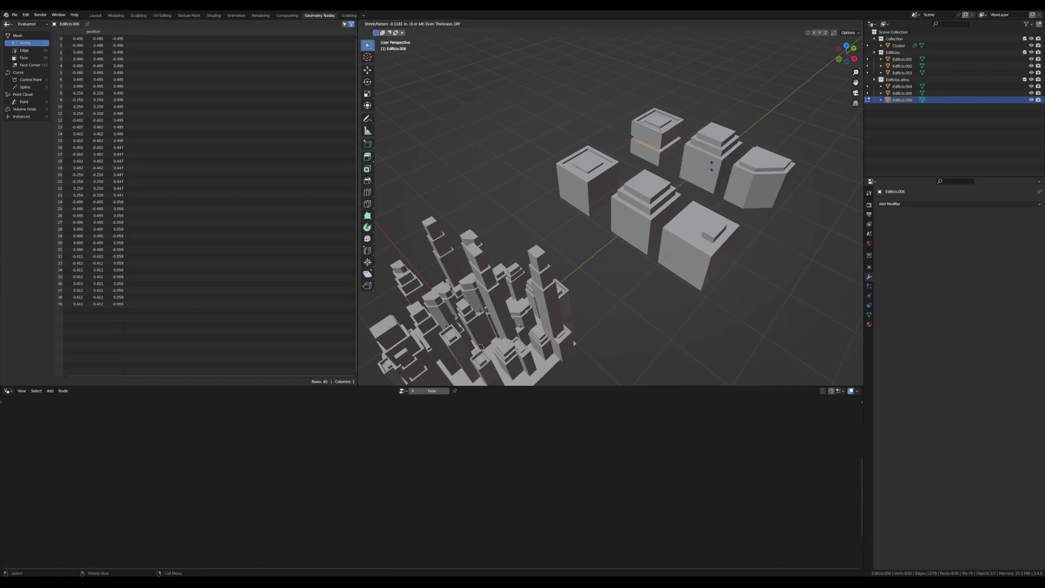
{"action": "left_click", "coordinate": [711, 166]}
{"action": "key", "text": "Tab"}
{"action": "middle_click_drag", "start_coordinate": [708, 168], "coordinate": [623, 228]}
{"action": "scroll", "coordinate": [623, 228], "scroll_direction": "up", "scroll_amount": 4}
Step: Narrow Edificio.004's stepped tops along X and bevel a top edge
{"action": "left_click", "coordinate": [714, 152]}
{"action": "key", "text": "Tab"}
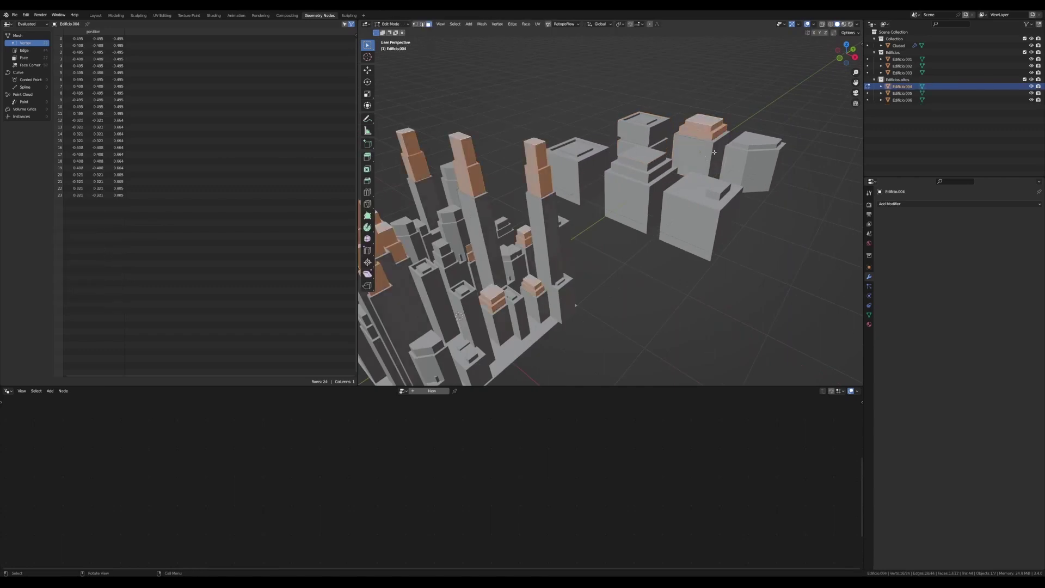
{"action": "key", "text": "s"}
{"action": "key", "text": "x"}
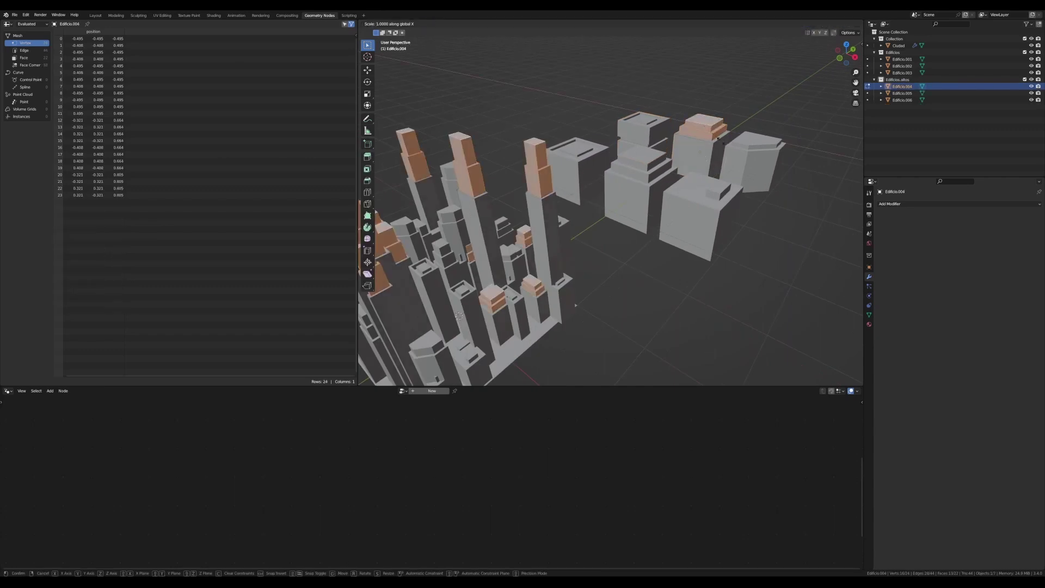
{"action": "left_click", "coordinate": [712, 134]}
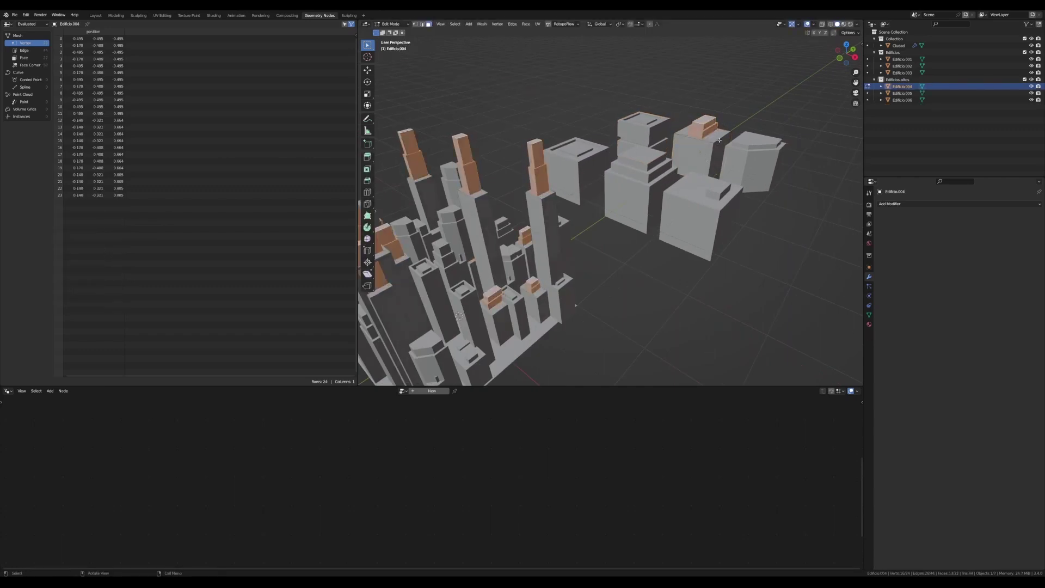
{"action": "left_click", "coordinate": [720, 140]}
{"action": "key", "text": "ctrl+b"}
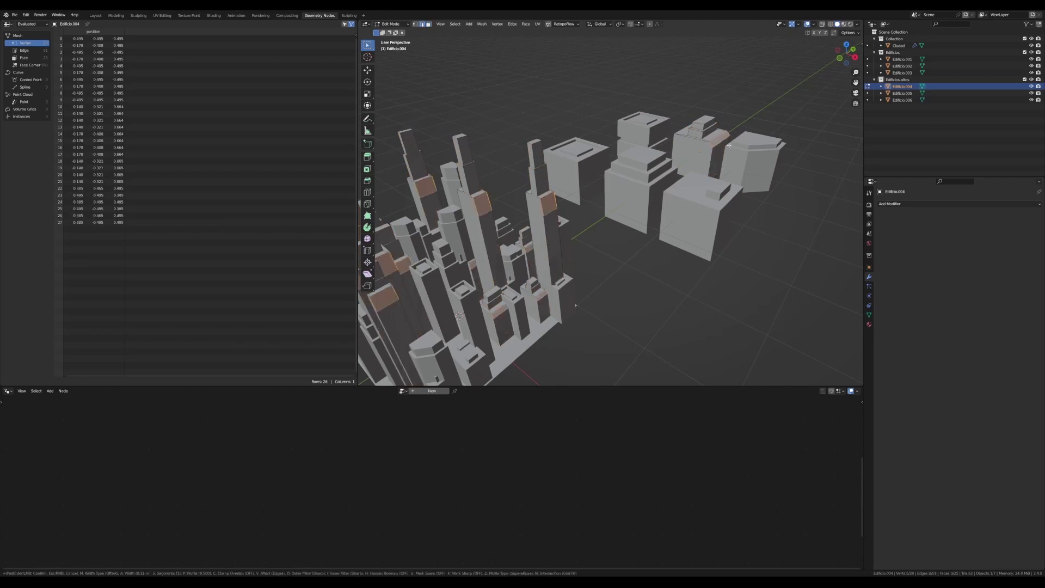
{"action": "left_click", "coordinate": [730, 147]}
{"action": "key", "text": "Tab"}
{"action": "scroll", "coordinate": [612, 247], "scroll_direction": "down", "scroll_amount": 5}
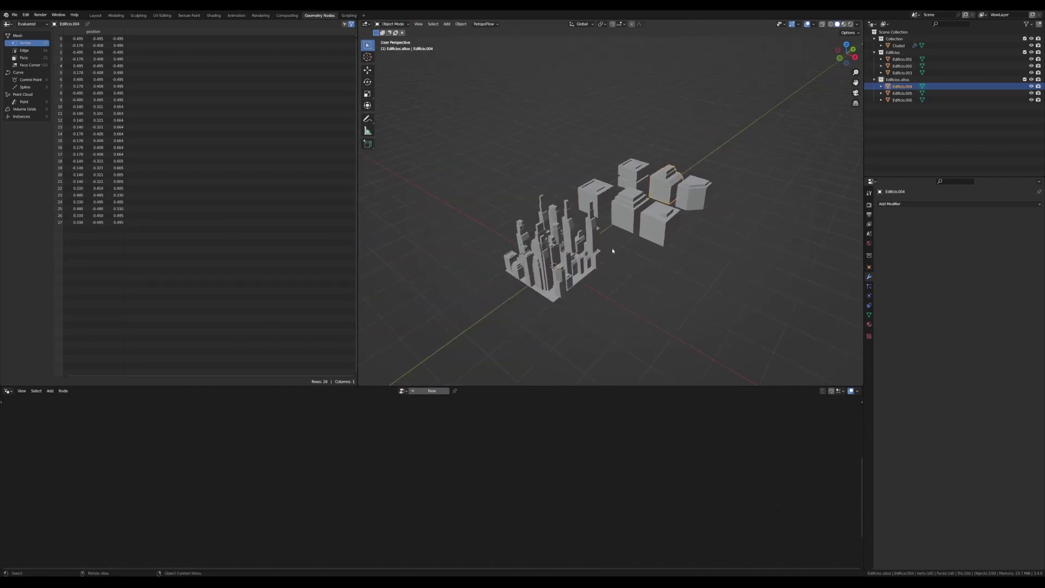
{"action": "scroll", "coordinate": [612, 247], "scroll_direction": "up", "scroll_amount": 4}
Step: Lower the Random Value Max Z to 0.43 so the buildings are shorter
{"action": "left_click", "coordinate": [507, 336]}
{"action": "scroll", "coordinate": [515, 468], "scroll_direction": "down", "scroll_amount": 3}
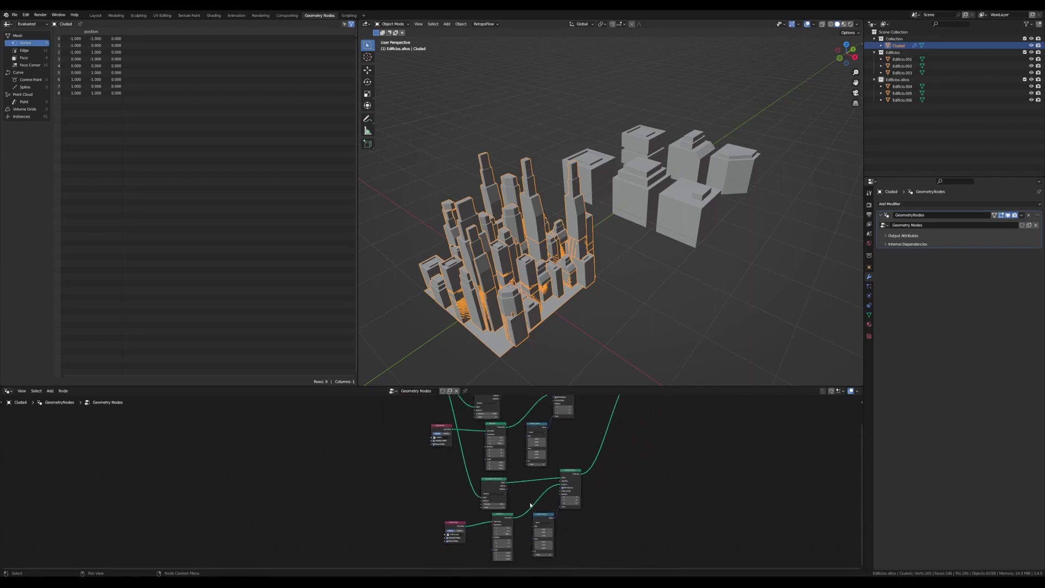
{"action": "scroll", "coordinate": [514, 468], "scroll_direction": "up", "scroll_amount": 1}
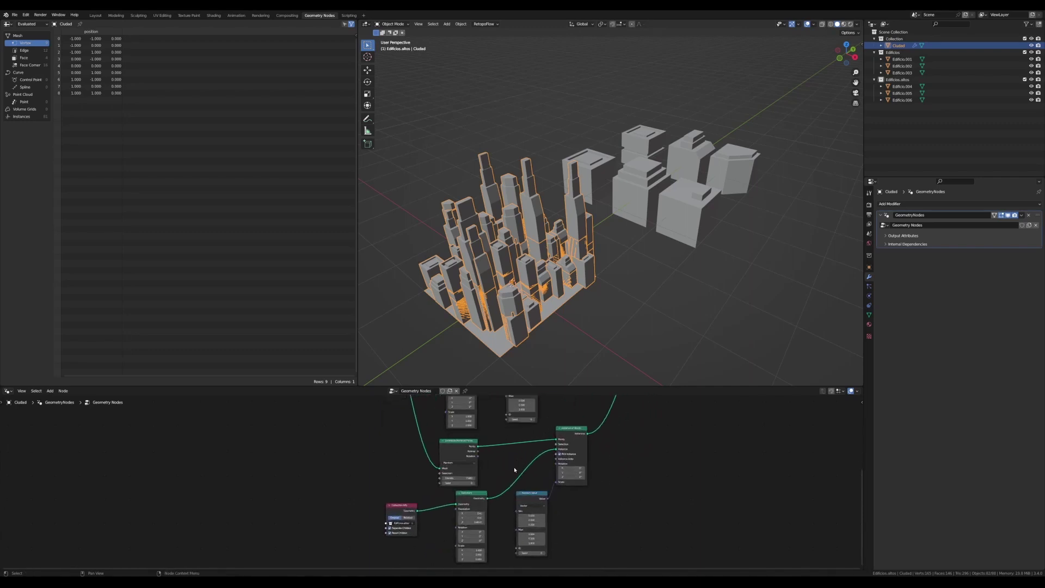
{"action": "scroll", "coordinate": [524, 468], "scroll_direction": "up", "scroll_amount": 1}
{"action": "middle_click_drag", "start_coordinate": [525, 476], "coordinate": [559, 468]}
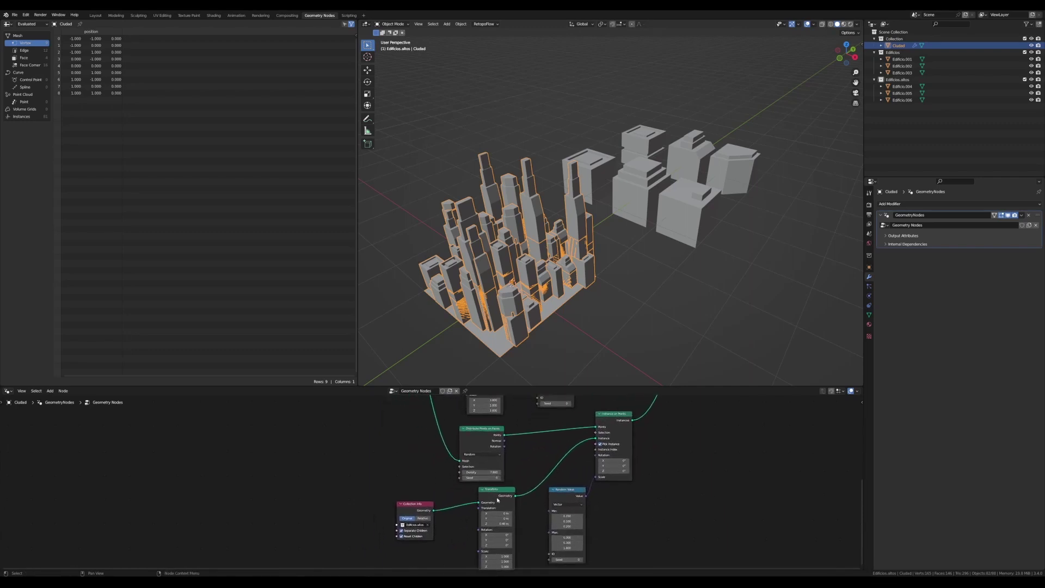
{"action": "middle_click_drag", "start_coordinate": [557, 393], "coordinate": [546, 479]}
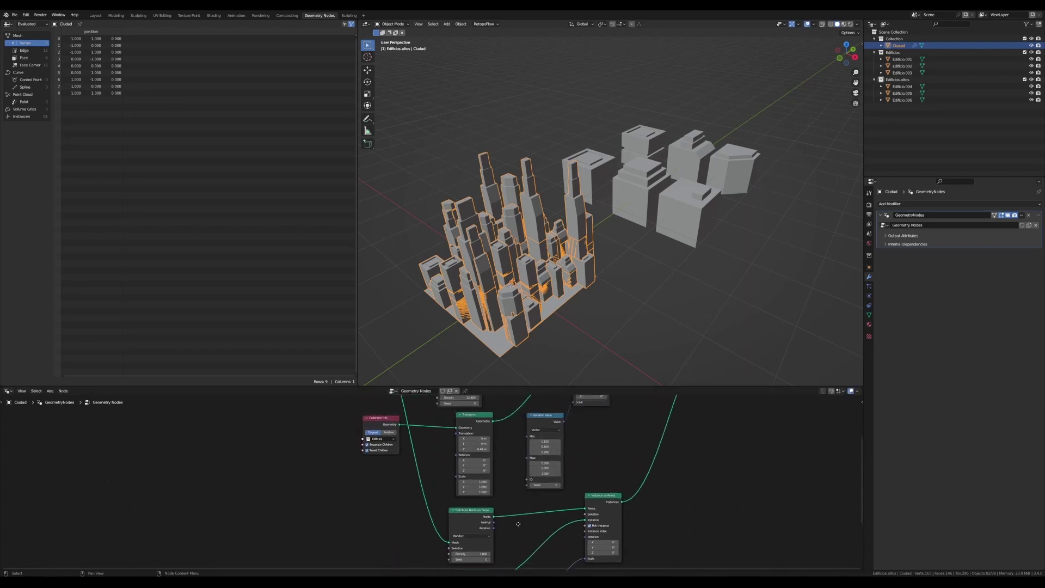
{"action": "left_click_drag", "start_coordinate": [546, 479], "coordinate": [536, 478]}
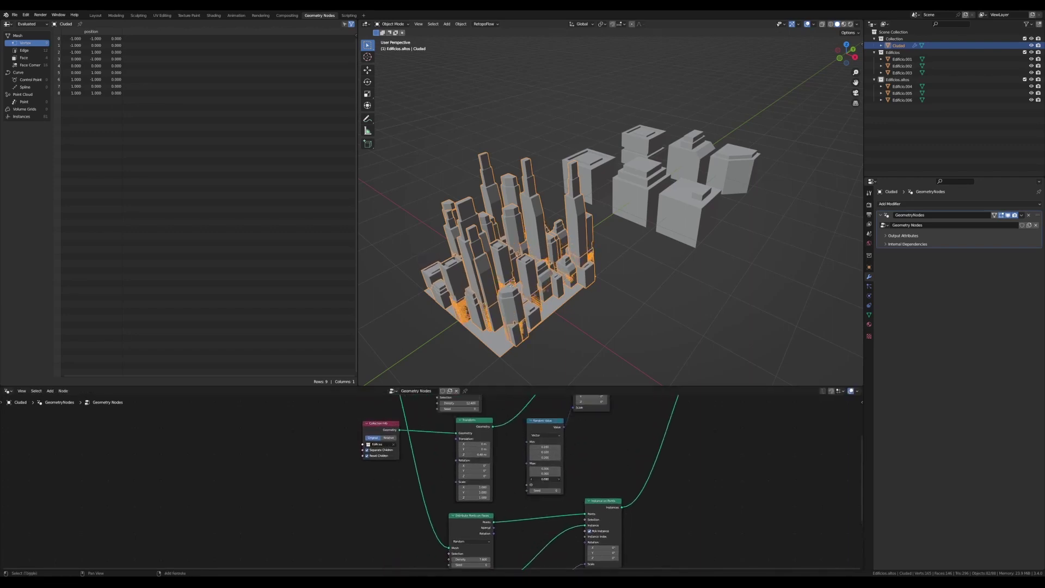
Step: Raise the Distribute Points seed to scatter the buildings in a new layout
{"action": "mouse_move", "coordinate": [506, 501]}
{"action": "middle_mouse_down"}
{"action": "mouse_move", "coordinate": [494, 469]}
{"action": "mouse_move", "coordinate": [528, 484]}
{"action": "mouse_move", "coordinate": [504, 475]}
{"action": "middle_mouse_up"}
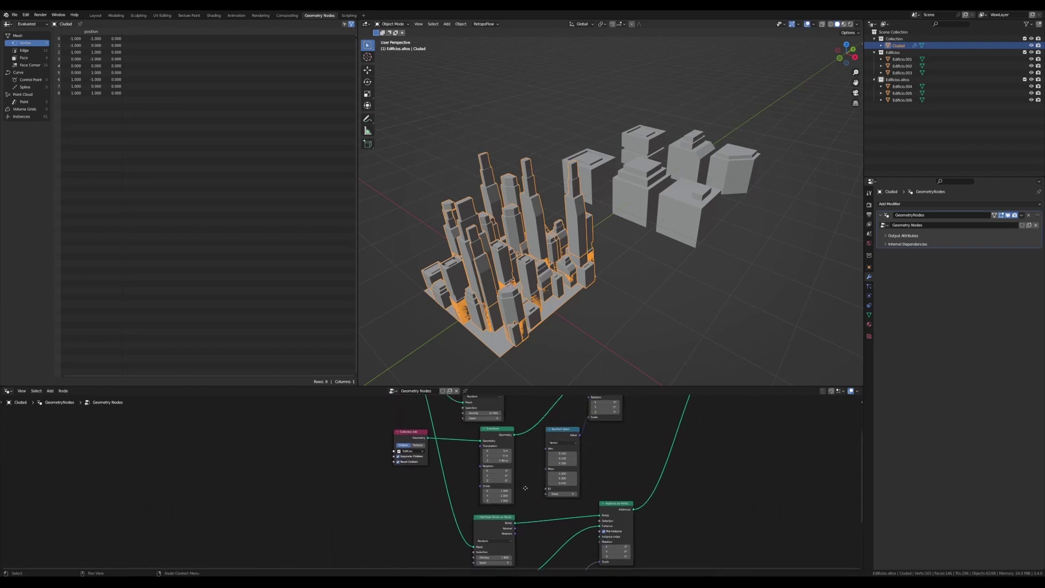
{"action": "left_click_drag", "start_coordinate": [478, 457], "coordinate": [493, 456]}
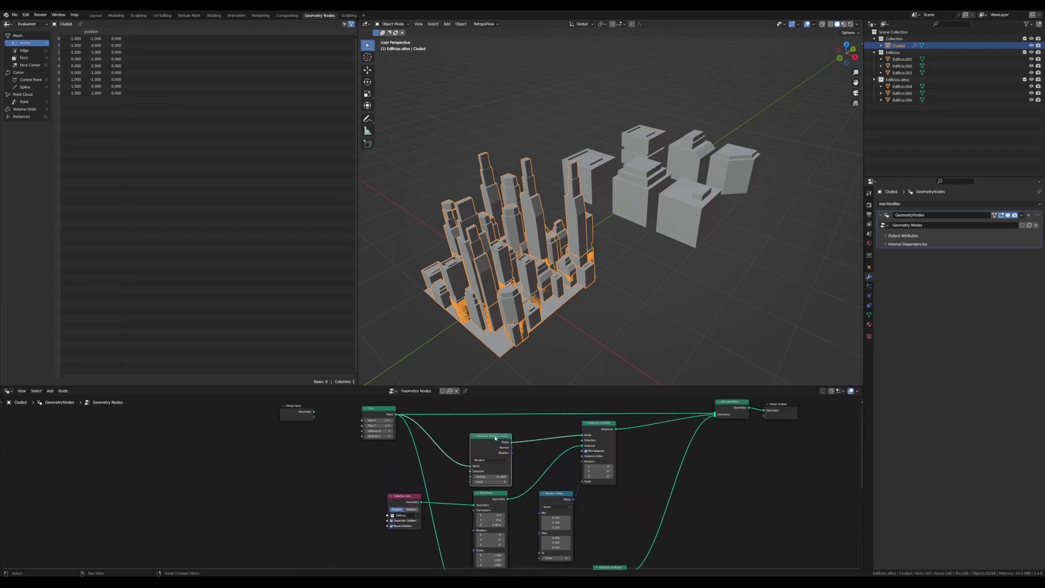
{"action": "left_click", "coordinate": [508, 482]}
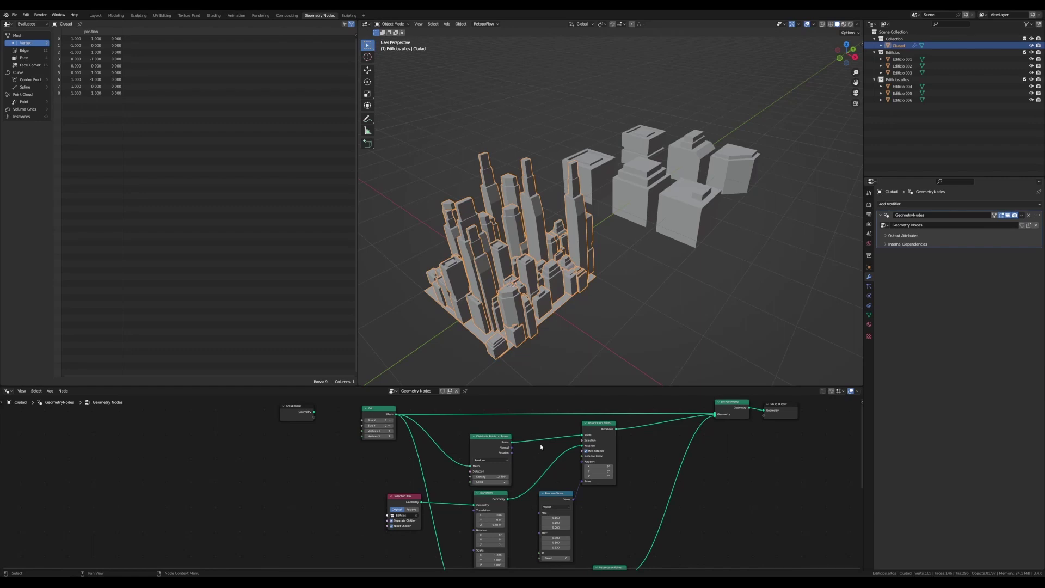
Step: Move the Random Value node lower and duplicate it
{"action": "scroll", "coordinate": [629, 514], "scroll_direction": "down", "scroll_amount": 1}
{"action": "middle_click_drag", "start_coordinate": [630, 515], "coordinate": [530, 473]}
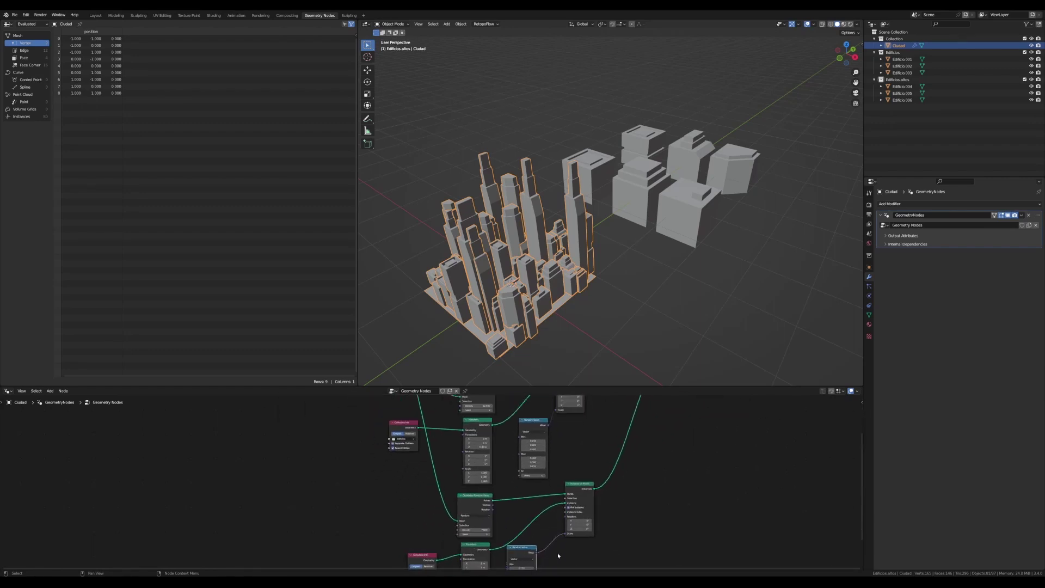
{"action": "left_click_drag", "start_coordinate": [491, 467], "coordinate": [494, 507]}
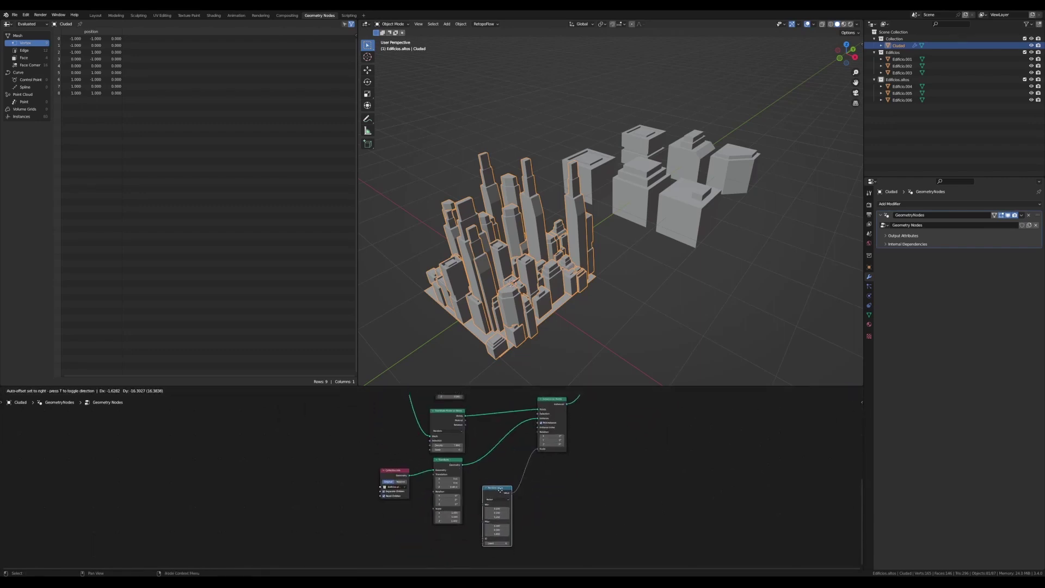
{"action": "key", "text": "shift+d"}
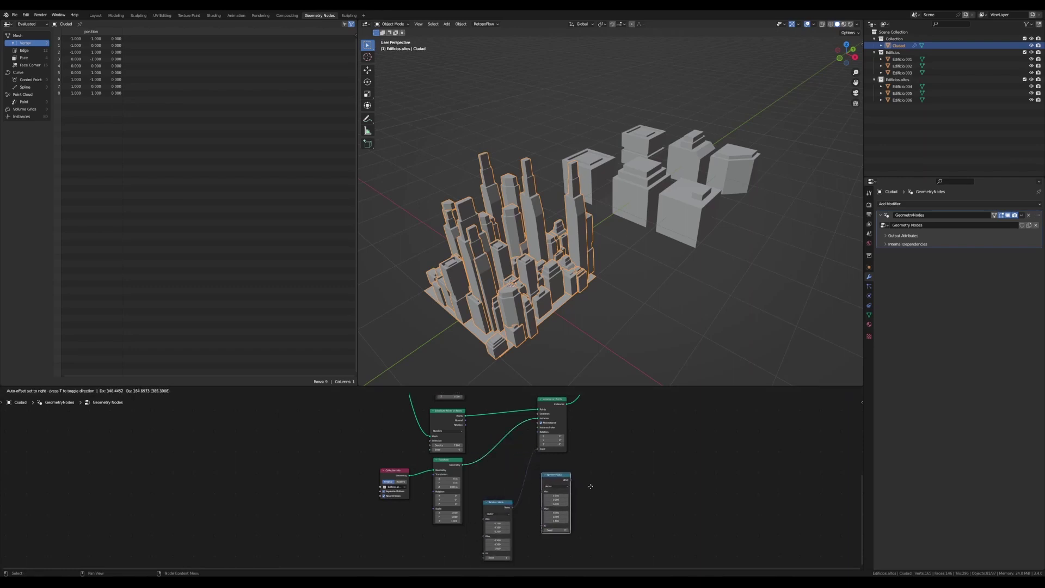
Step: Place the duplicate Random Value node and link it to Instance on Points Rotation
{"action": "left_click", "coordinate": [593, 493]}
{"action": "left_click_drag", "start_coordinate": [503, 507], "coordinate": [521, 517]}
{"action": "mouse_move", "coordinate": [558, 476]}
{"action": "left_mouse_down"}
{"action": "mouse_move", "coordinate": [514, 449]}
{"action": "mouse_move", "coordinate": [554, 423]}
{"action": "left_mouse_up"}
{"action": "scroll", "coordinate": [518, 450], "scroll_direction": "up", "scroll_amount": 3}
{"action": "middle_click_drag", "start_coordinate": [522, 510], "coordinate": [520, 486]}
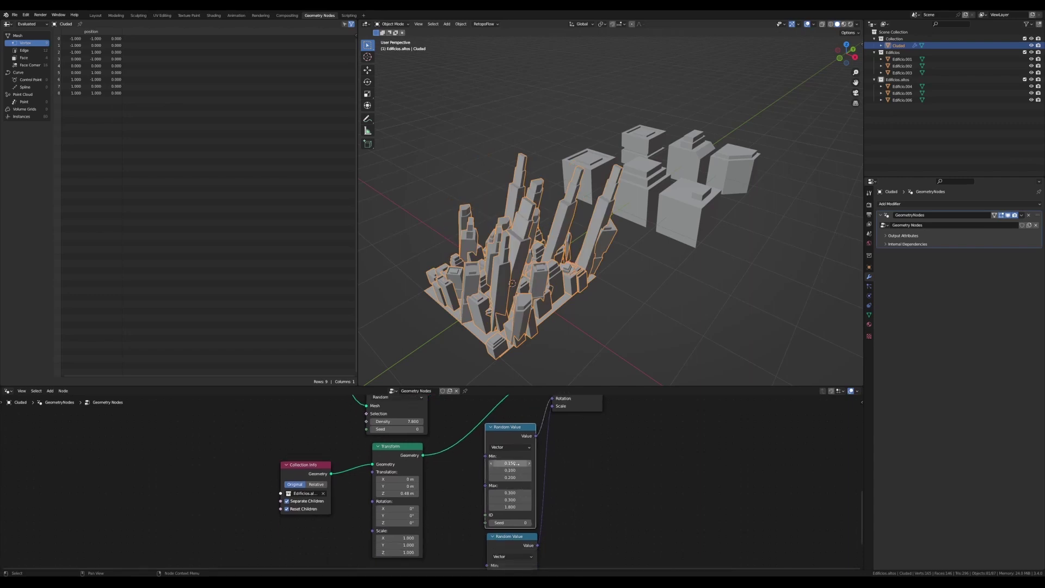
Step: Set the random rotation's Min and Max X and Y to 0, with Max Z 0.33
{"action": "type", "text": "0"}
{"action": "left_click_drag", "start_coordinate": [510, 463], "coordinate": [510, 500]}
{"action": "key", "text": "Return"}
{"action": "type", "text": "0"}
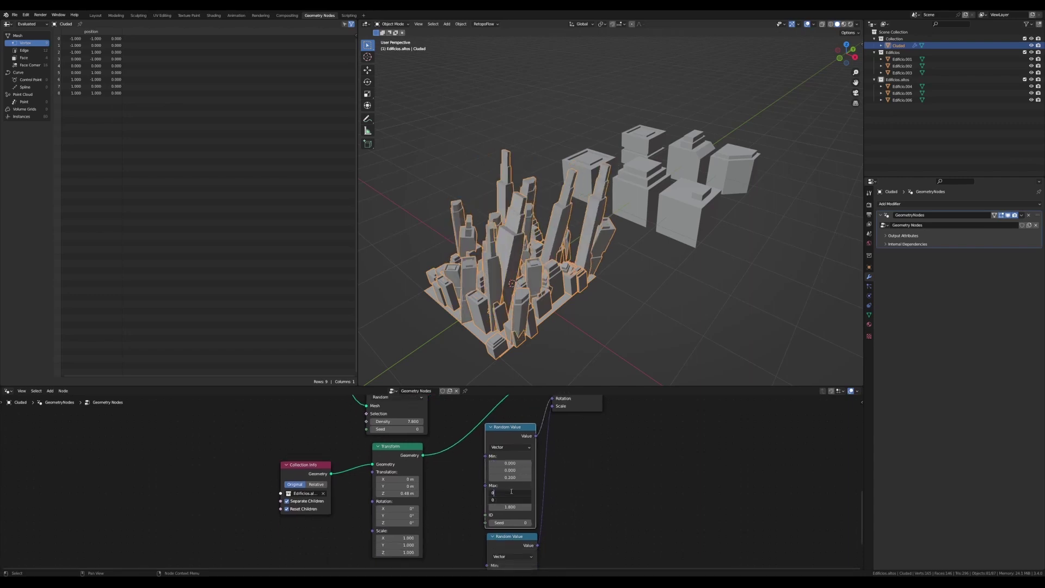
{"action": "key", "text": "Return"}
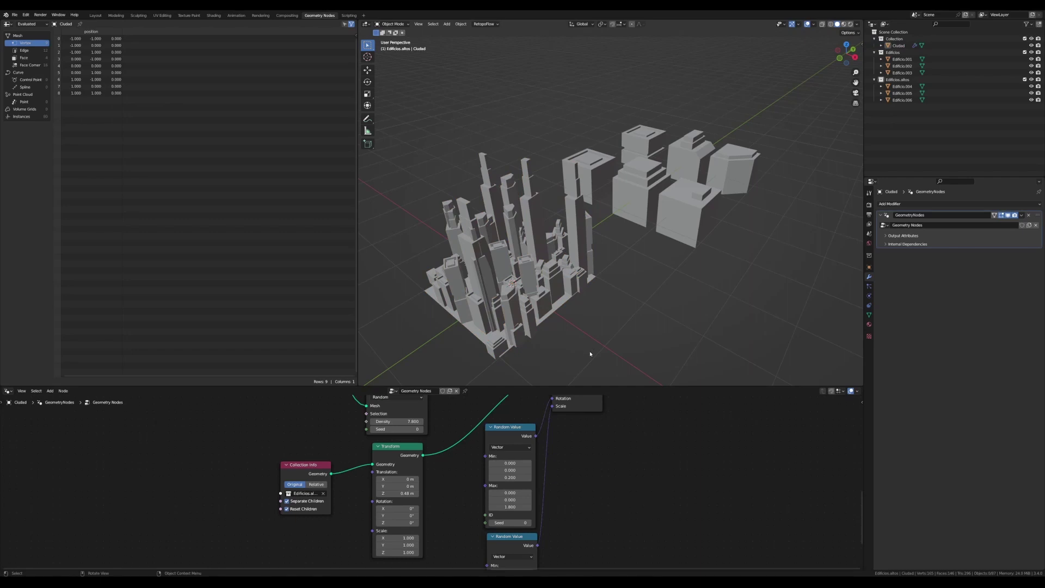
{"action": "mouse_move", "coordinate": [510, 506]}
{"action": "left_mouse_down", "text": "shift"}
{"action": "mouse_move", "coordinate": [490, 507]}
{"action": "mouse_move", "coordinate": [539, 506]}
{"action": "left_mouse_up", "text": "shift"}
Step: Set the rotation Min Z to 0 and step the Random Value seed up
{"action": "scroll", "coordinate": [525, 506], "scroll_direction": "down", "scroll_amount": 1}
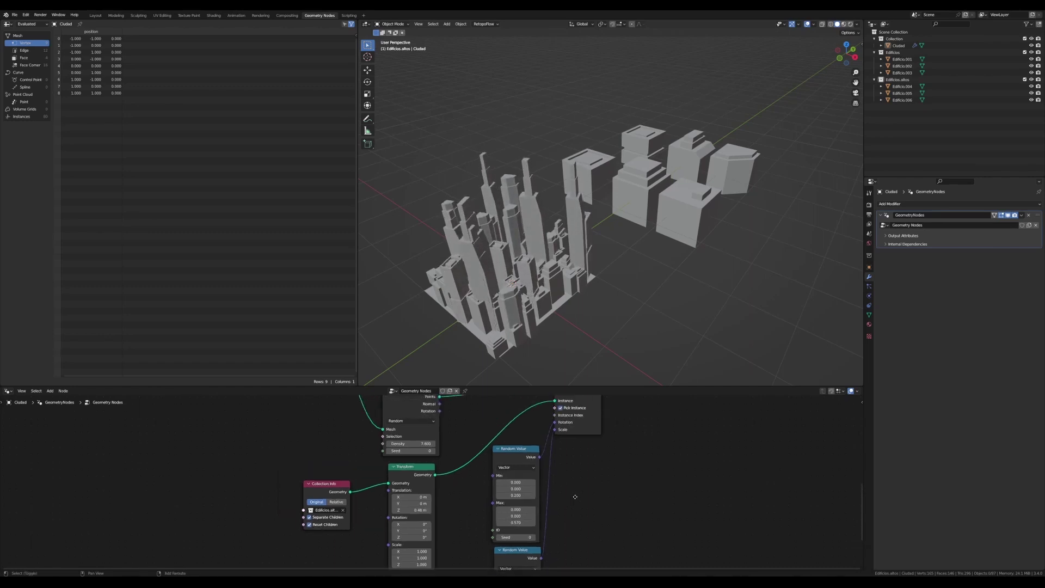
{"action": "left_click", "coordinate": [517, 496]}
{"action": "type", "text": "0"}
{"action": "key", "text": "Return"}
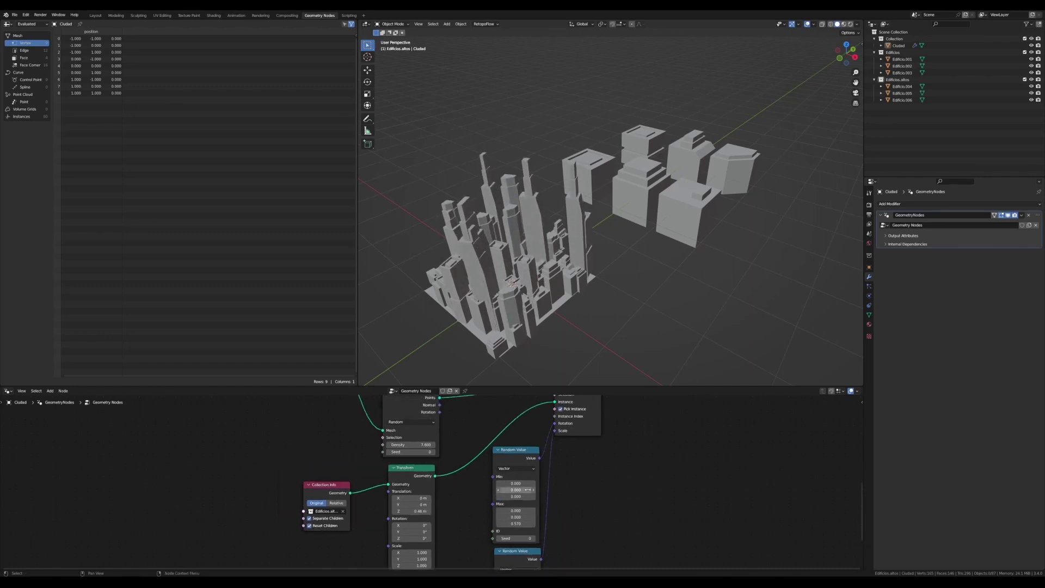
{"action": "middle_click_drag", "start_coordinate": [528, 489], "coordinate": [575, 490]}
{"action": "left_click", "coordinate": [581, 540]}
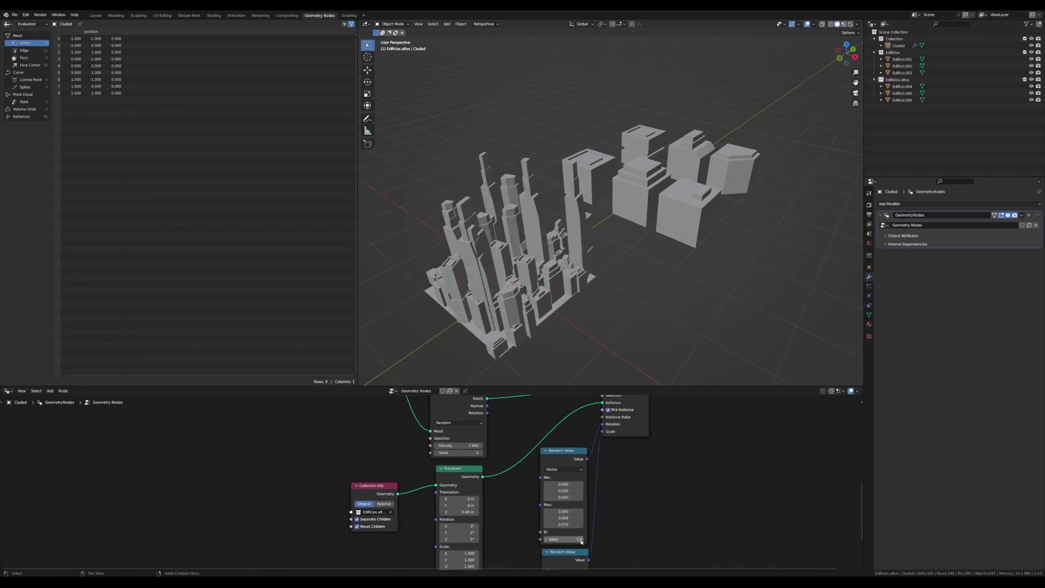
{"action": "left_click", "coordinate": [582, 539]}
{"action": "left_click", "coordinate": [581, 539]}
{"action": "left_click", "coordinate": [581, 539]}
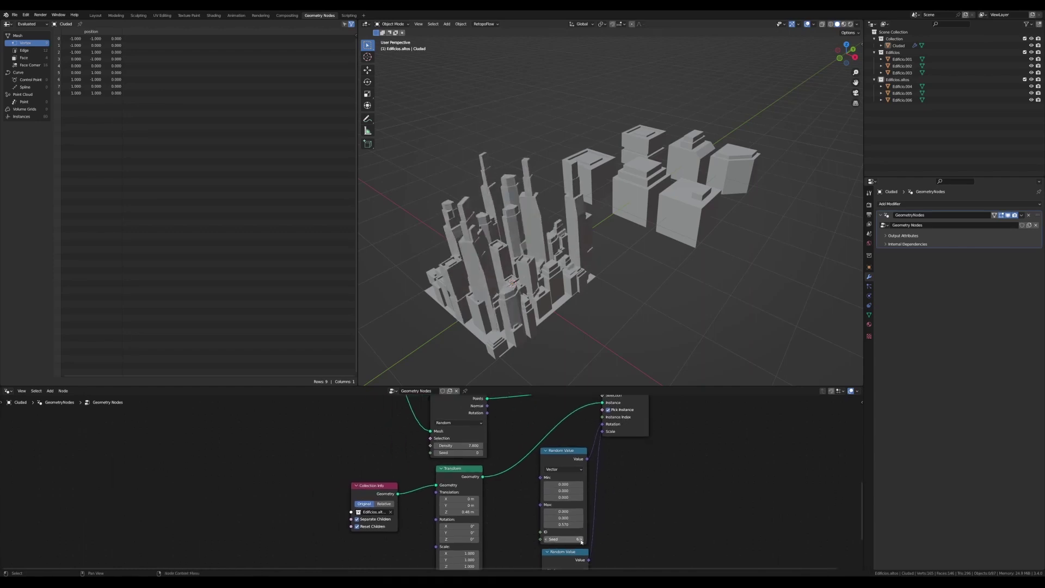
Step: Set the maximum Z rotation to 1 and re-roll the rotation seed
{"action": "left_click", "coordinate": [572, 524]}
{"action": "type", "text": "1"}
{"action": "key", "text": "Return"}
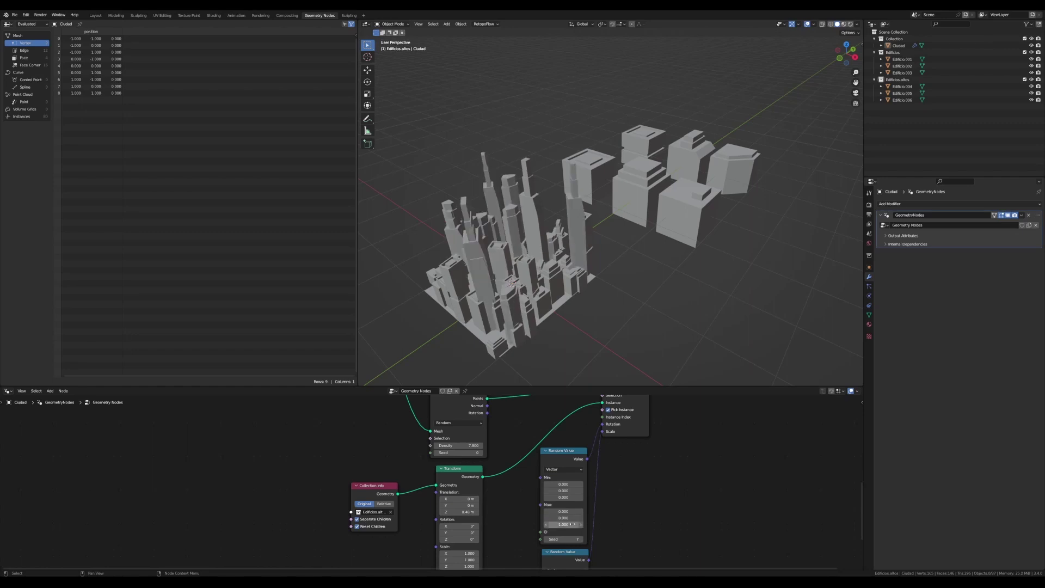
{"action": "left_click", "coordinate": [581, 539]}
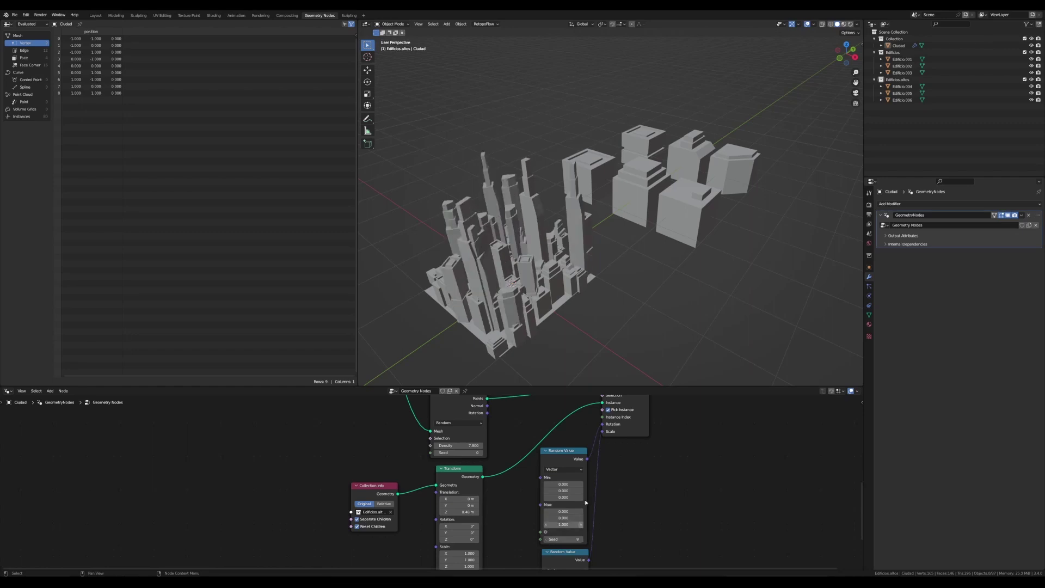
{"action": "scroll", "coordinate": [529, 448], "scroll_direction": "down", "scroll_amount": 2}
{"action": "scroll", "coordinate": [582, 523], "scroll_direction": "down", "scroll_amount": 2}
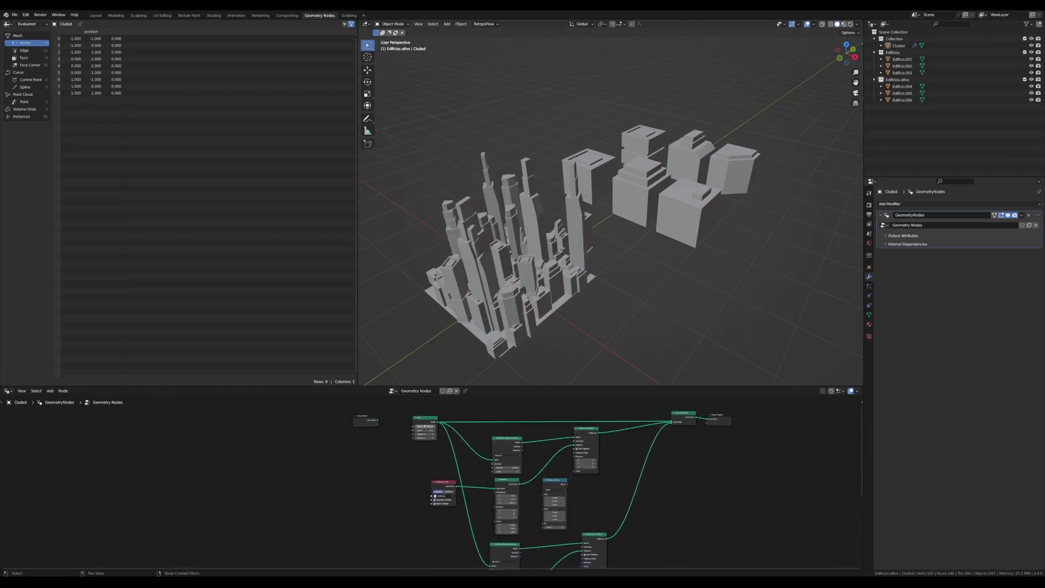
Step: Enlarge the Grid node size so more buildings fit
{"action": "left_click_drag", "start_coordinate": [424, 426], "coordinate": [452, 430]}
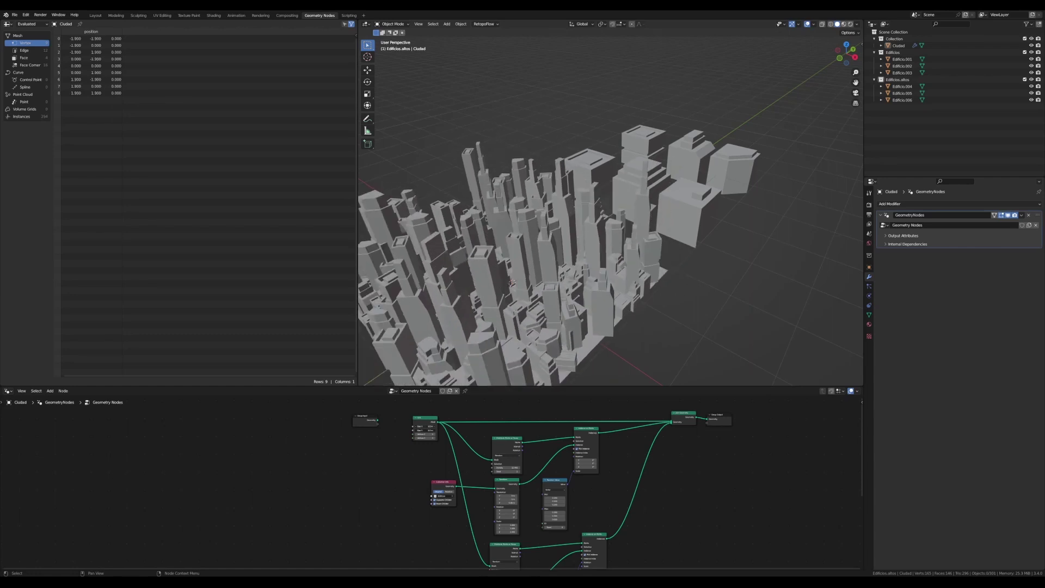
{"action": "scroll", "coordinate": [555, 305], "scroll_direction": "down", "scroll_amount": 2}
{"action": "middle_click_drag", "start_coordinate": [555, 305], "coordinate": [569, 296]}
{"action": "scroll", "coordinate": [536, 517], "scroll_direction": "up", "scroll_amount": 2}
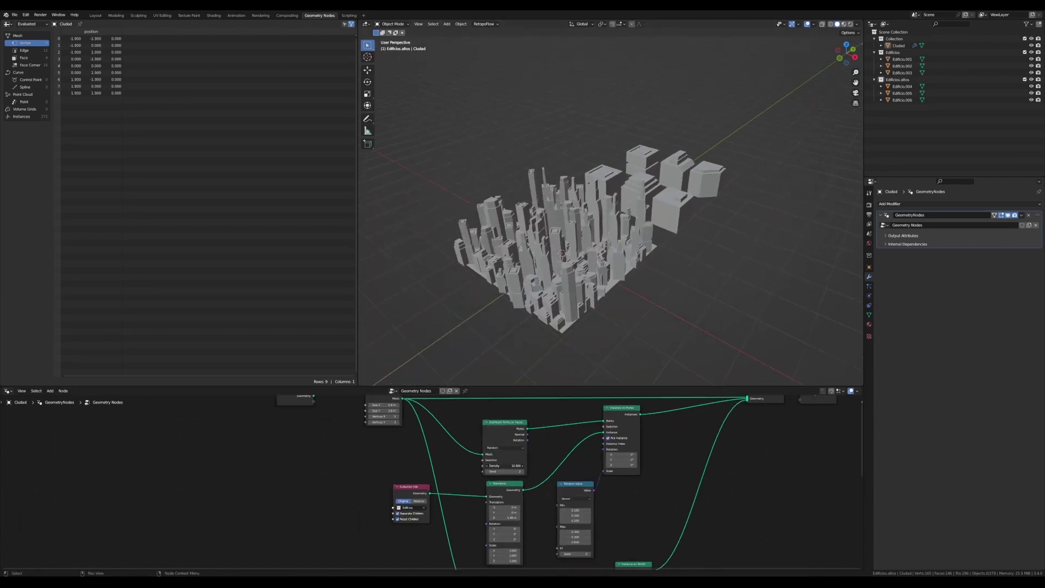
Step: Set the second Distribute Points density to 4 and raise its seed twice
{"action": "middle_click_drag", "start_coordinate": [536, 517], "coordinate": [525, 421]}
{"action": "left_click_drag", "start_coordinate": [492, 528], "coordinate": [479, 528]}
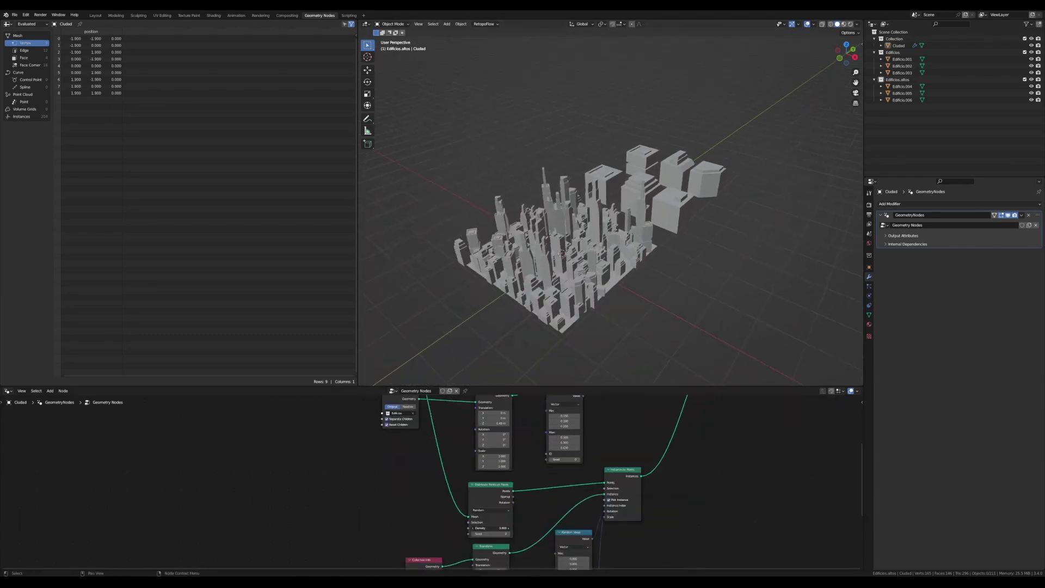
{"action": "left_click", "coordinate": [509, 535]}
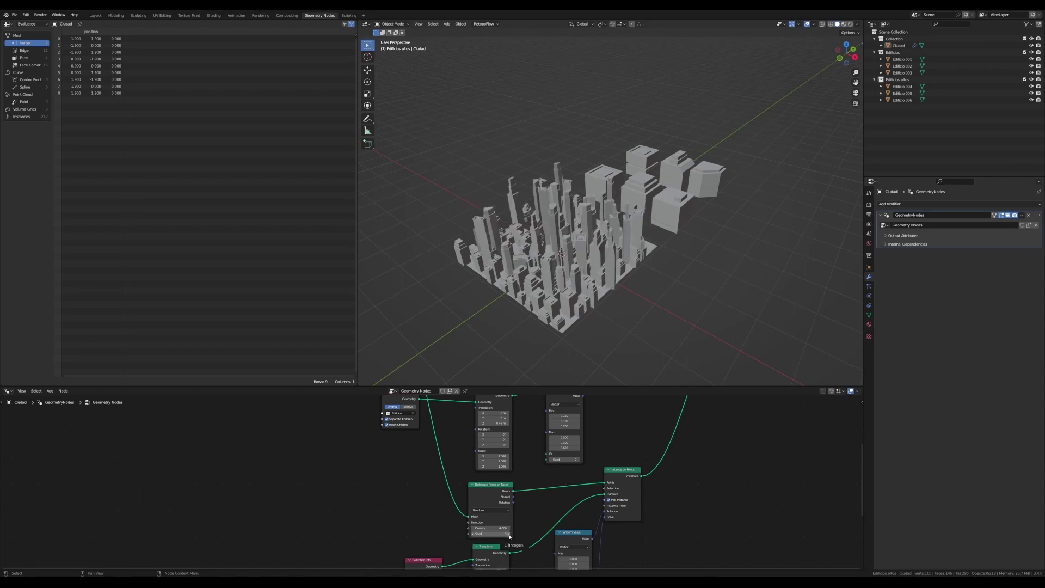
{"action": "left_click", "coordinate": [508, 536]}
Step: Widen the city grid to 12.7 m along X and view it from a low side angle
{"action": "mouse_move", "coordinate": [614, 293]}
{"action": "middle_mouse_down"}
{"action": "mouse_move", "coordinate": [601, 326]}
{"action": "mouse_move", "coordinate": [633, 283]}
{"action": "middle_mouse_up"}
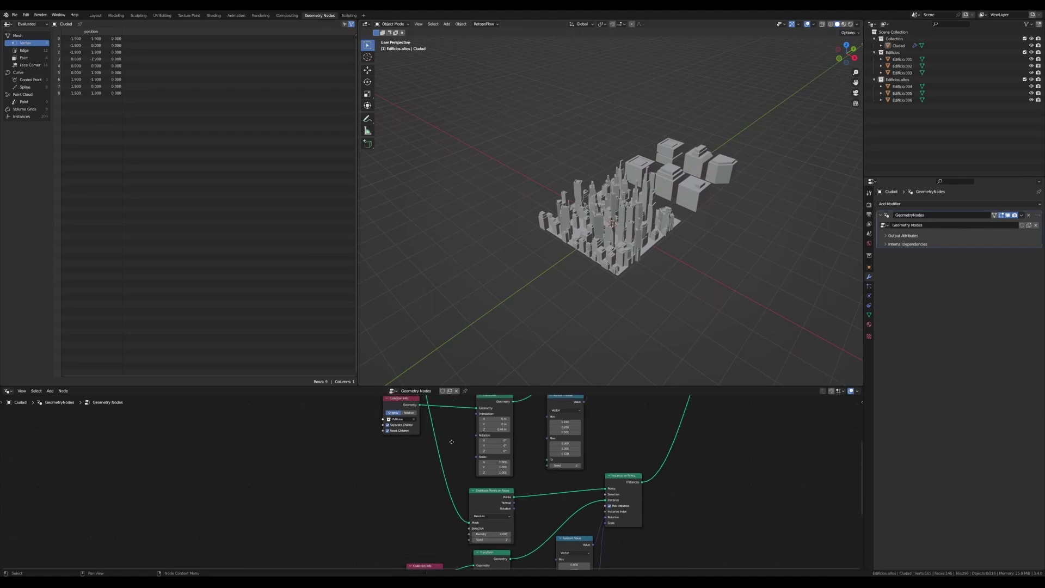
{"action": "scroll", "coordinate": [371, 456], "scroll_direction": "up", "scroll_amount": 5, "text": "shift"}
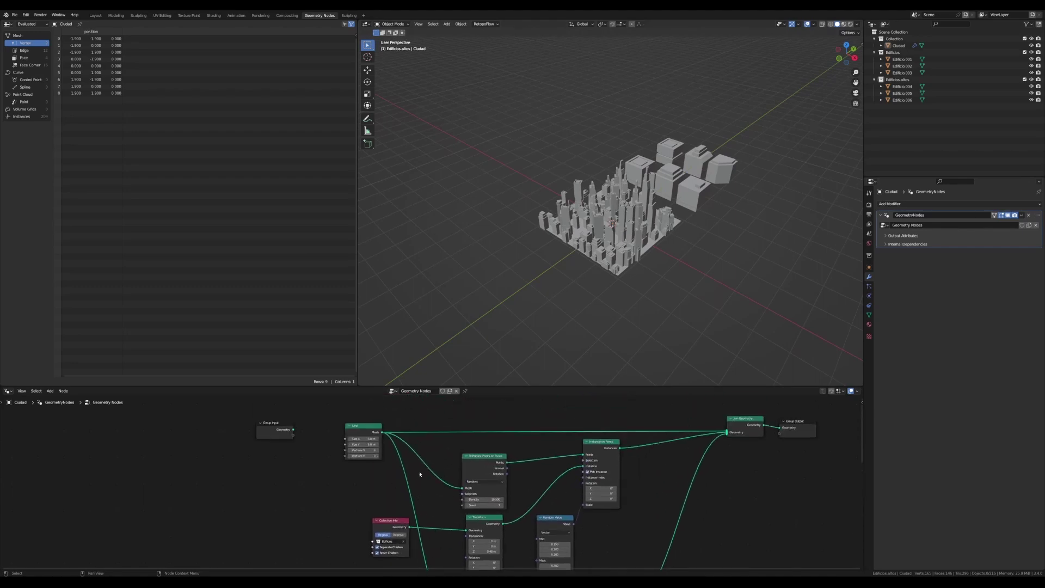
{"action": "mouse_move", "coordinate": [360, 439]}
{"action": "left_mouse_down"}
{"action": "mouse_move", "coordinate": [419, 438]}
{"action": "mouse_move", "coordinate": [372, 444]}
{"action": "left_mouse_up"}
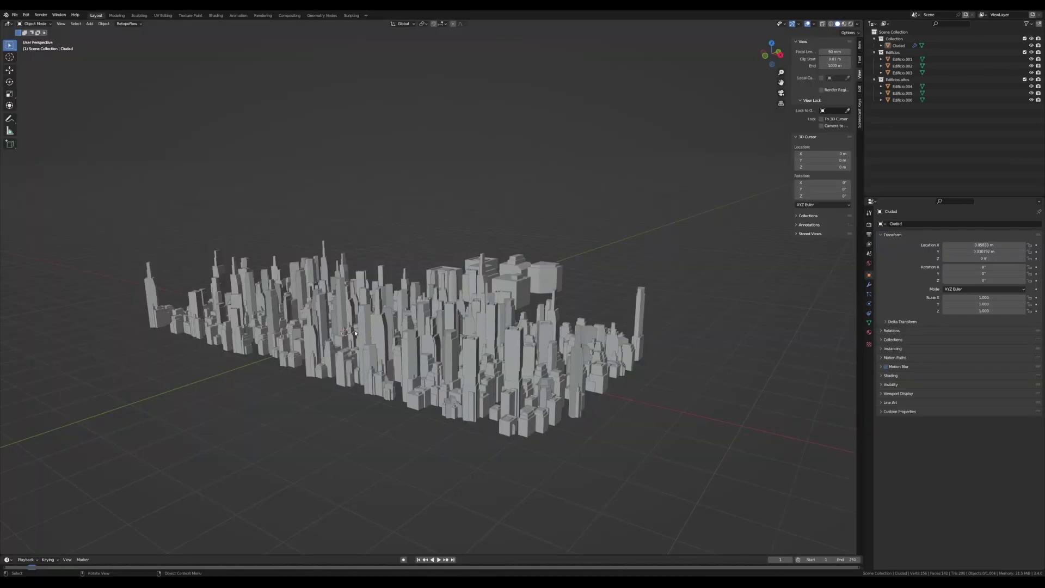
{"action": "mouse_move", "coordinate": [355, 333]}
{"action": "middle_mouse_down"}
{"action": "mouse_move", "coordinate": [411, 326]}
{"action": "mouse_move", "coordinate": [305, 348]}
{"action": "mouse_move", "coordinate": [237, 346]}
{"action": "middle_mouse_up"}
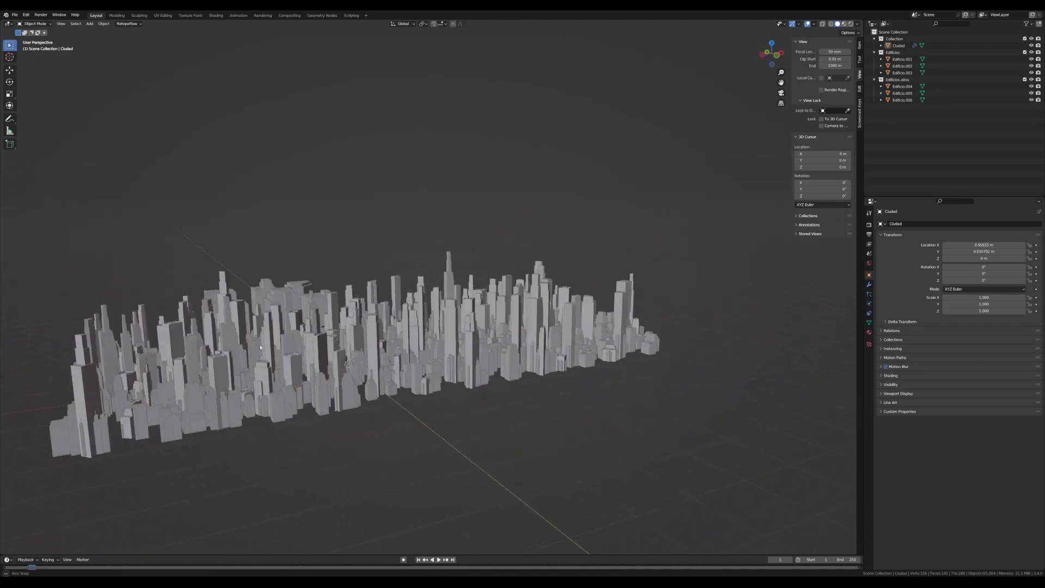